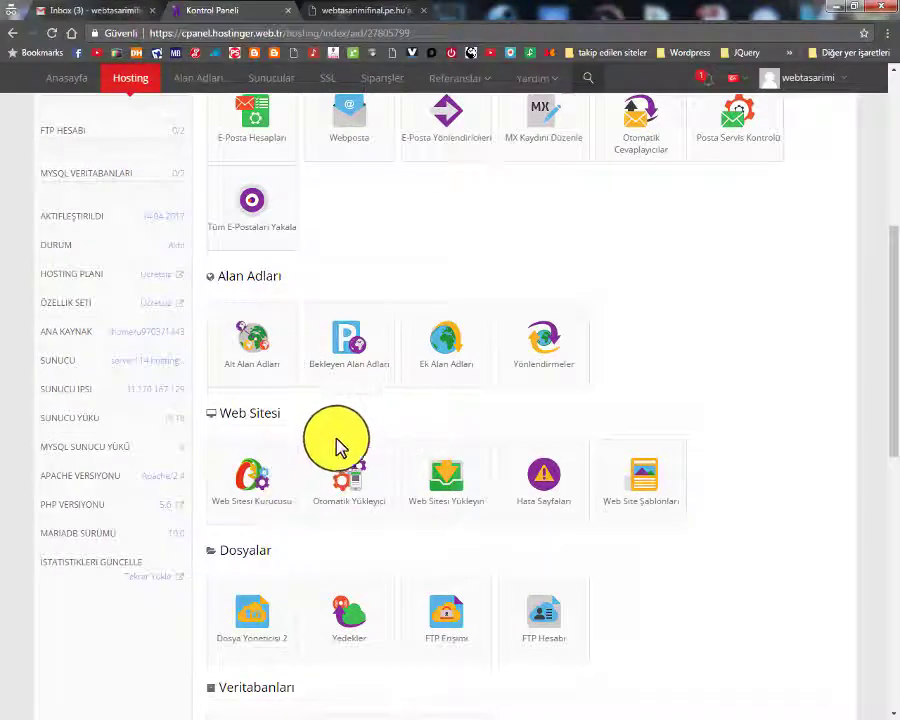
Open the Otomatik Yükleyici auto installer from the Web Sitesi section
left_click_drag(220, 412, 283, 414)
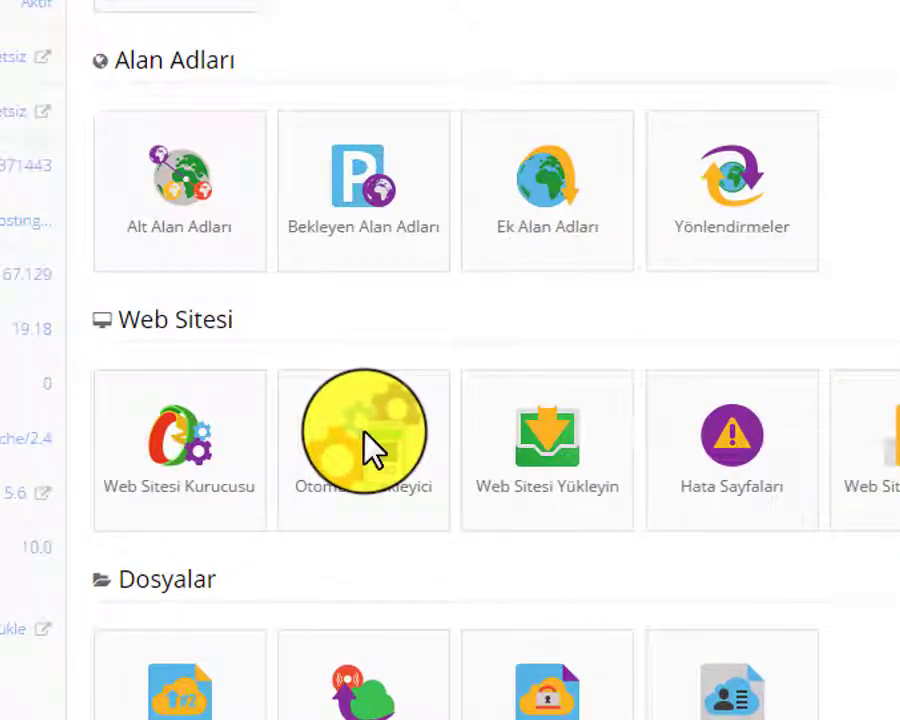
left_click(365, 450)
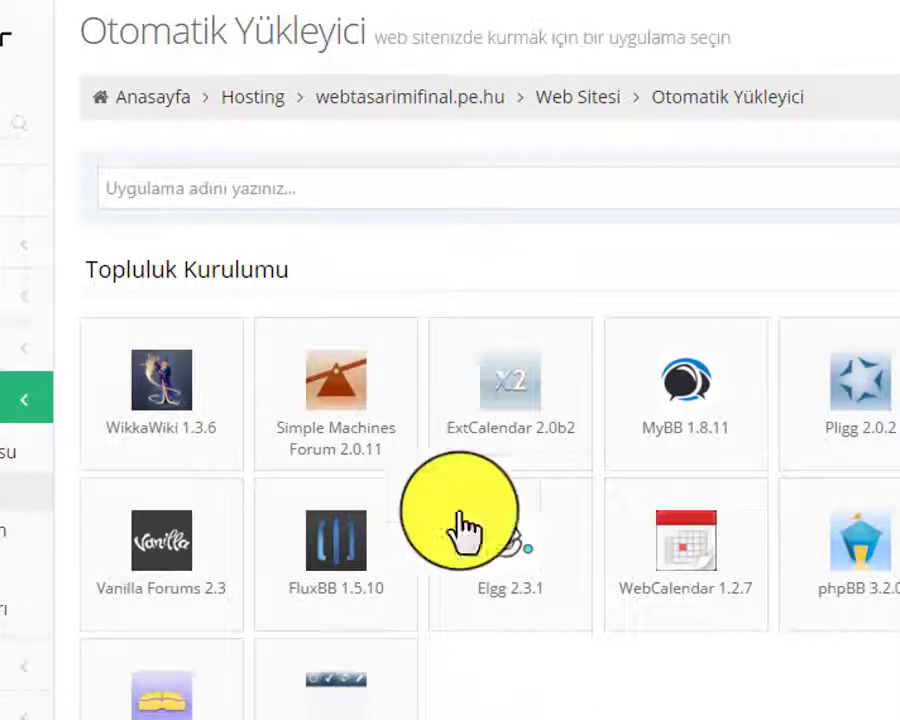
Search the installable apps for 'word' and choose WordPress
left_click(169, 189)
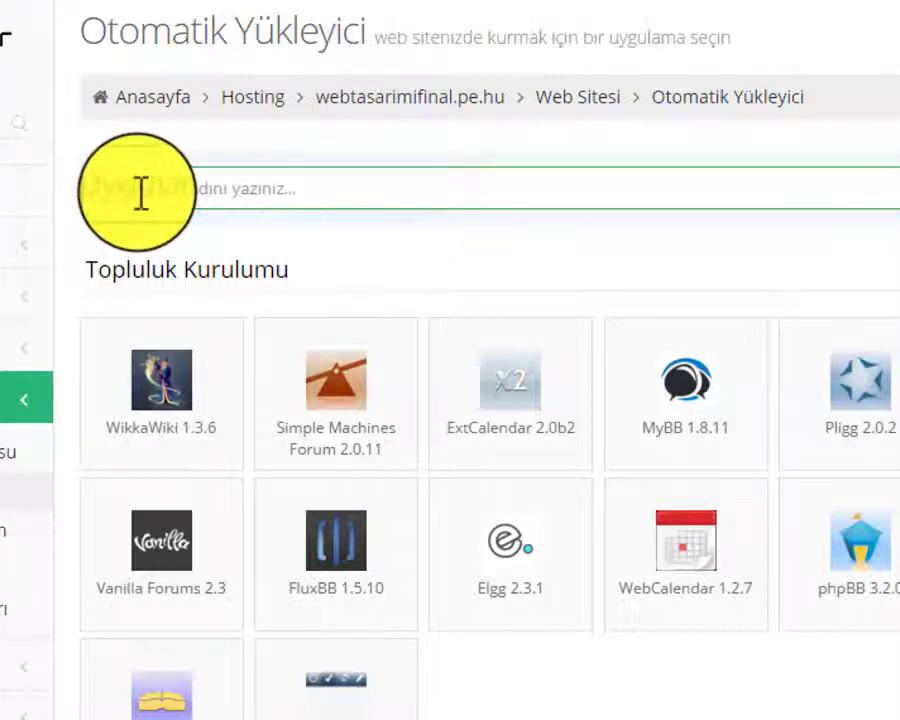
type("word")
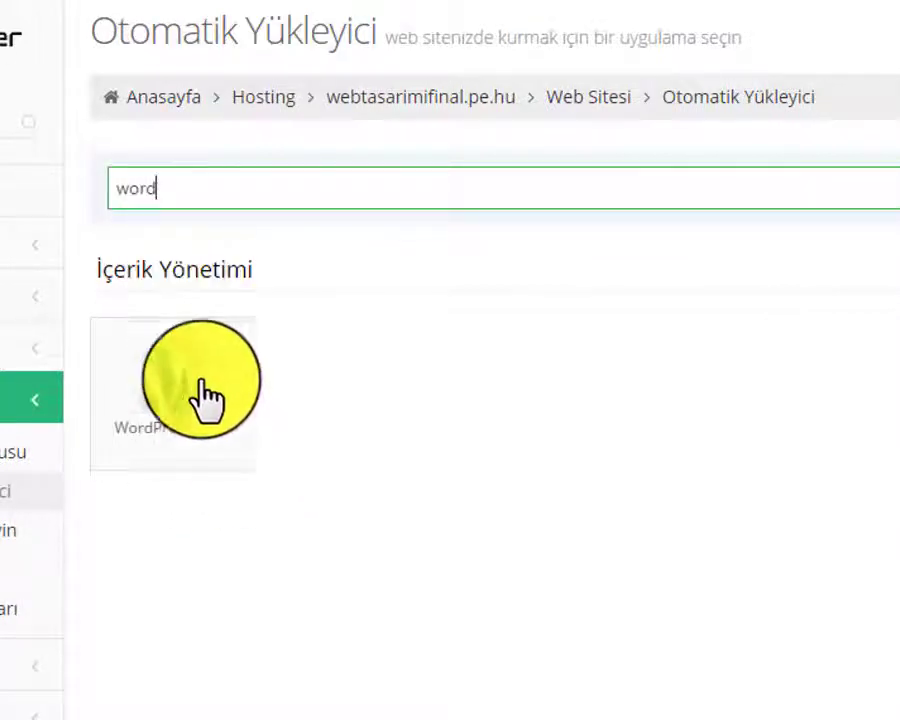
left_click(145, 410)
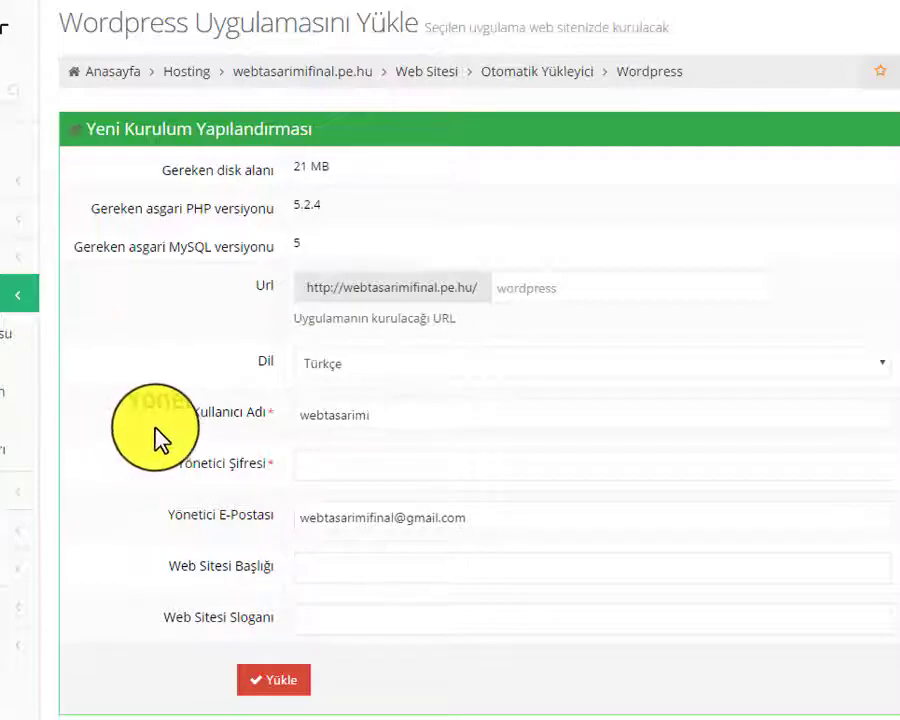
Replace the prefilled administrator username with admin and move on to the password
left_click_drag(402, 422, 260, 431)
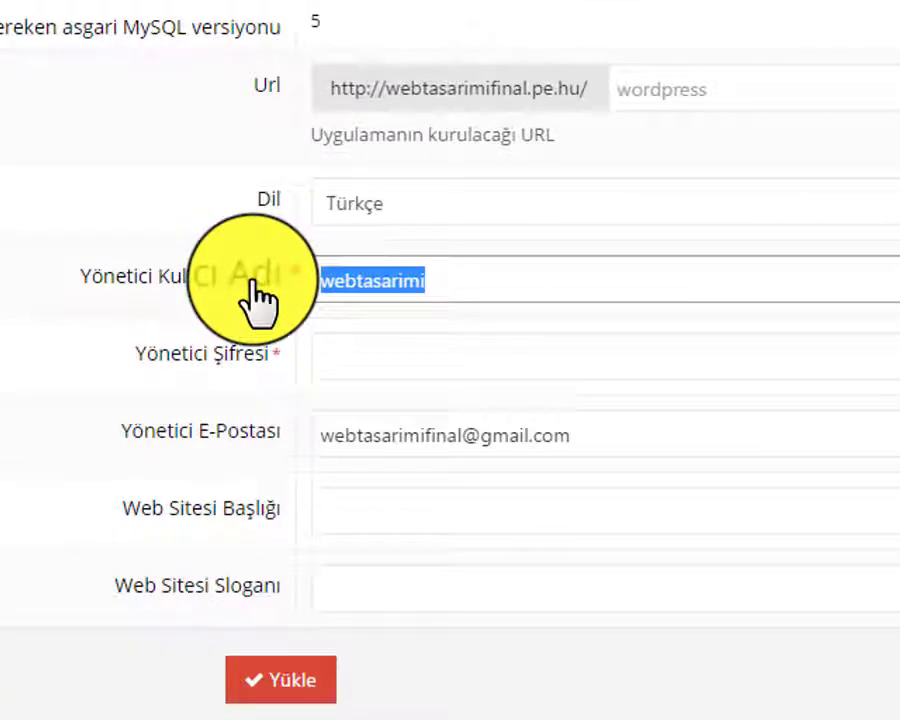
key("BackSpace")
type("admin")
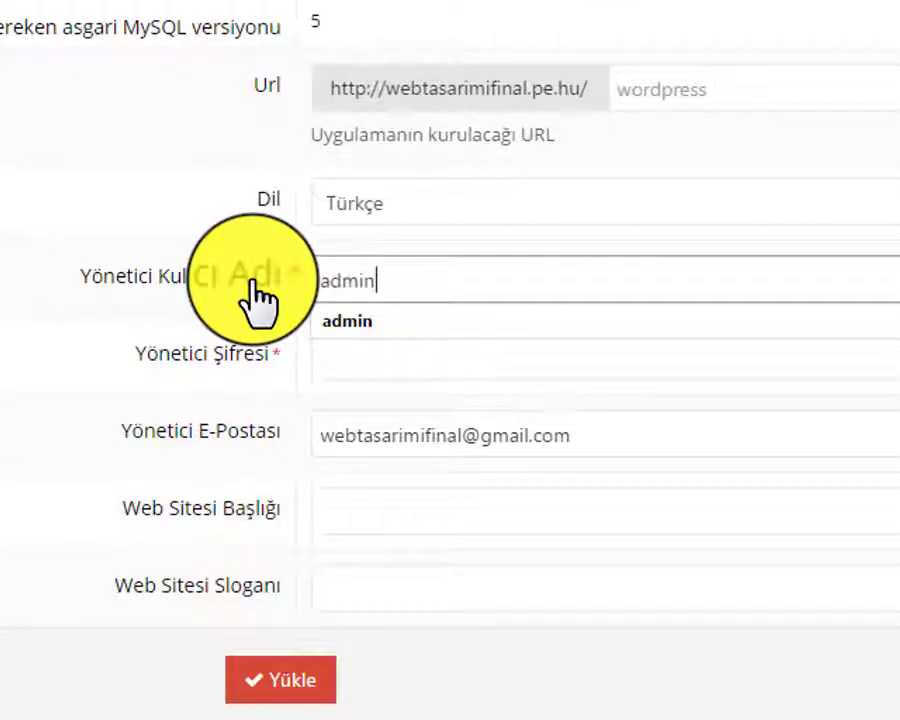
key("Tab")
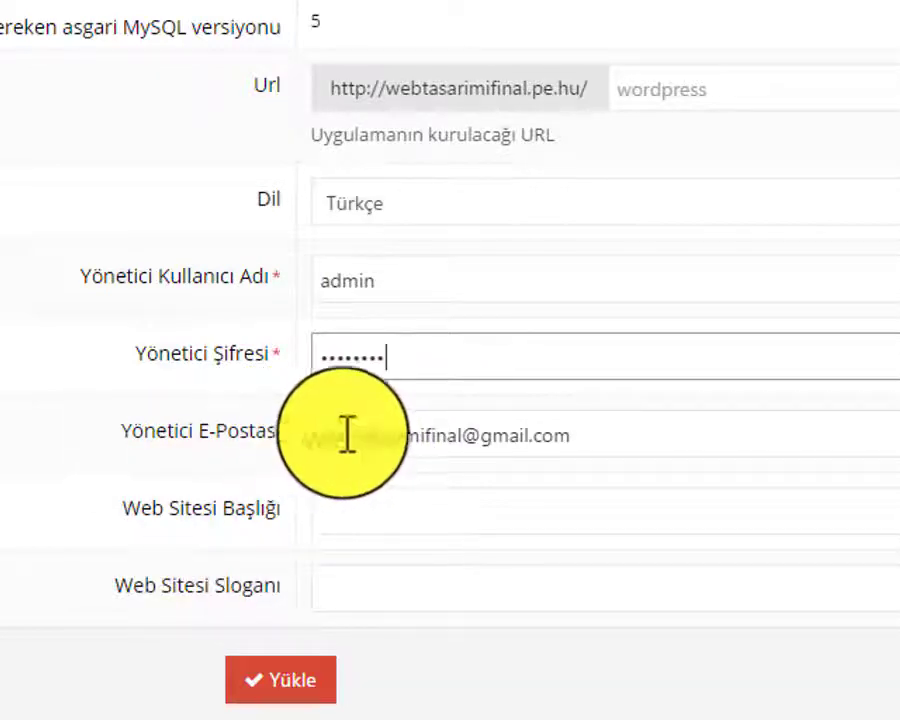
Review the e-mail, website title, slogan, username and password fields
left_click(526, 440)
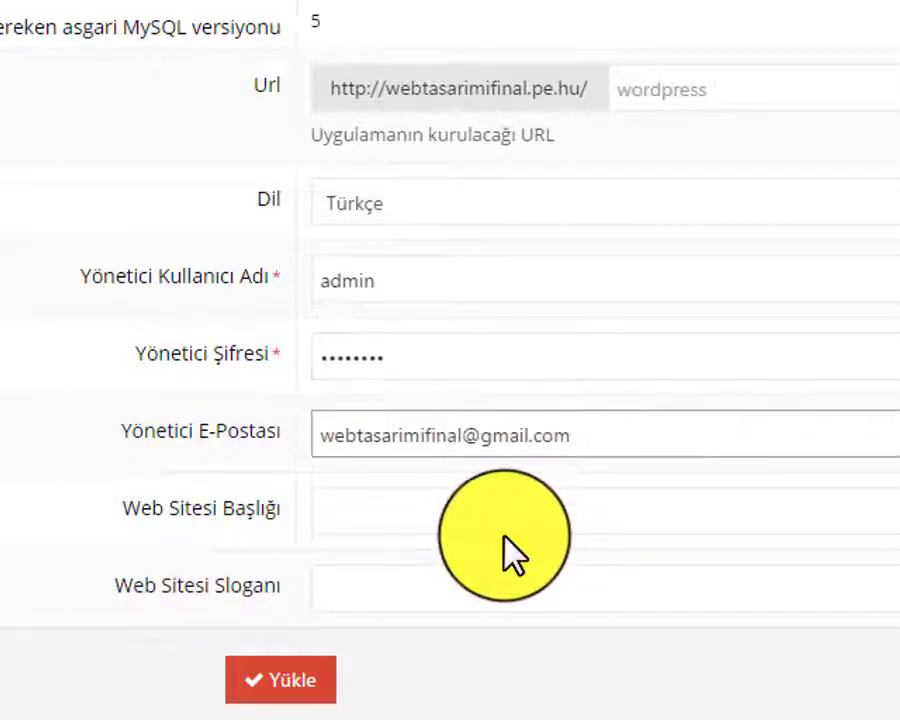
left_click(400, 533)
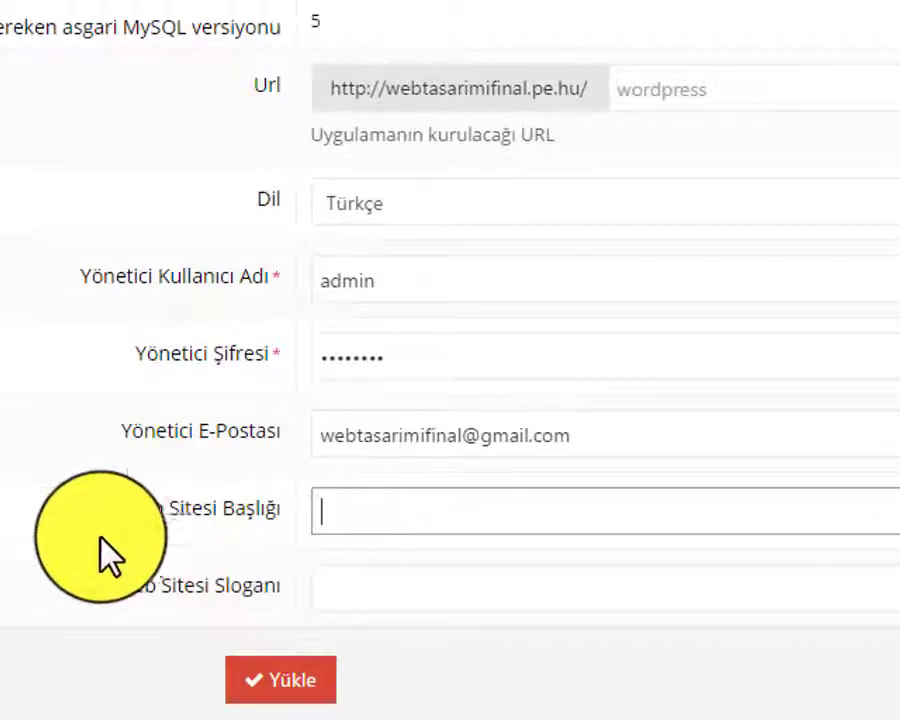
left_click(362, 570)
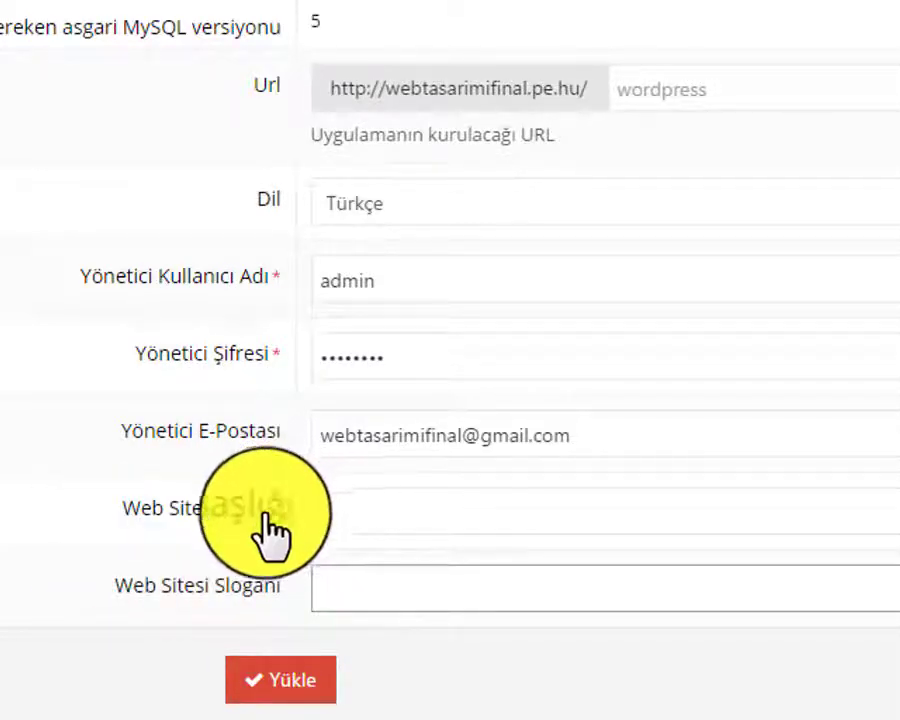
left_click(341, 502)
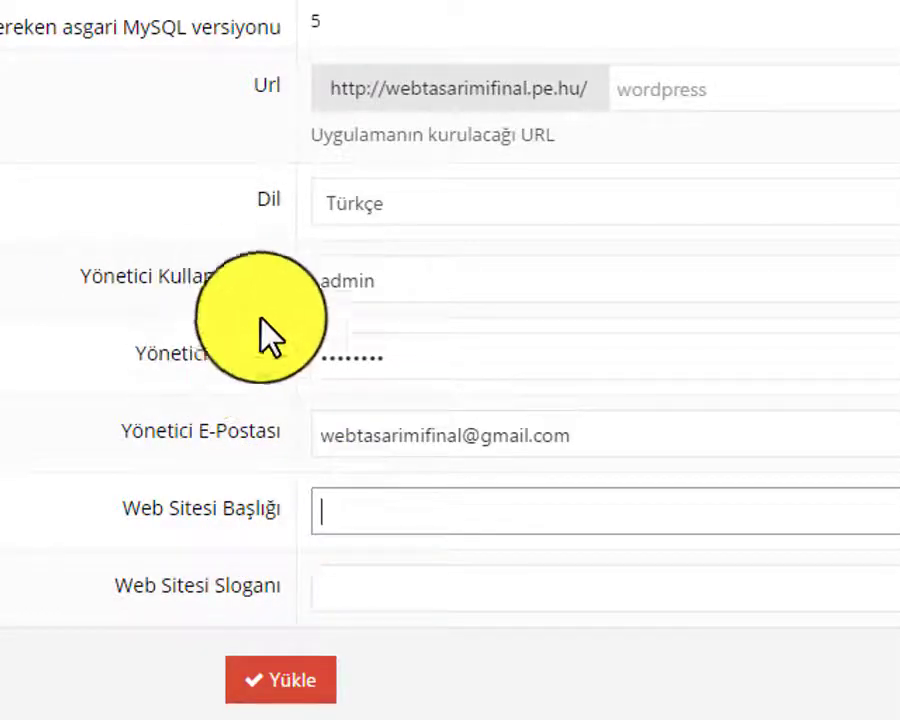
left_click(419, 275)
left_click(430, 354)
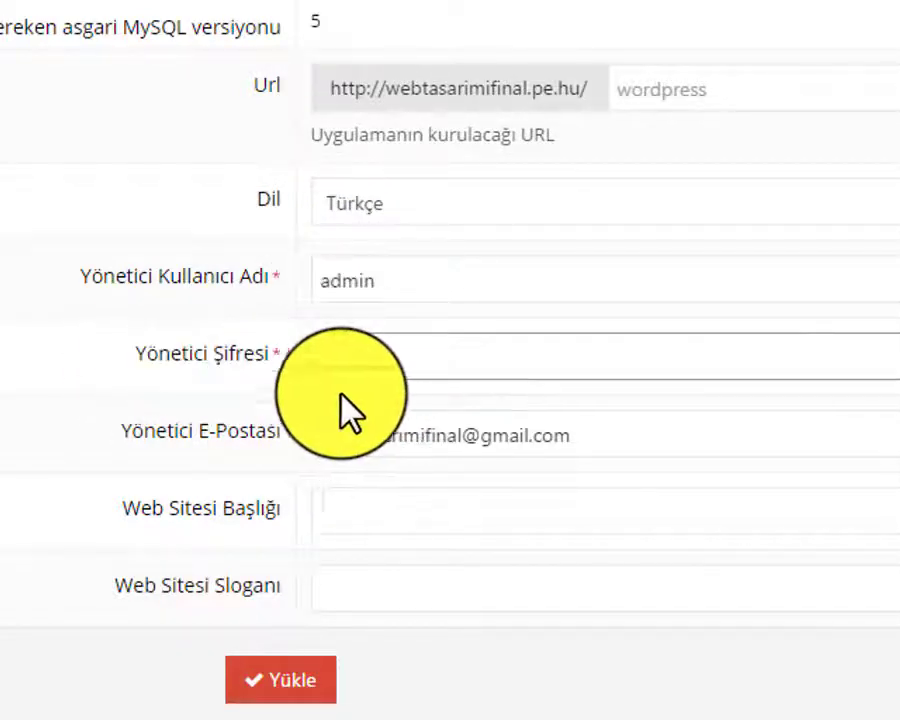
Submit the form with Yükle to start the WordPress installation
scroll(368, 630, "down", 2)
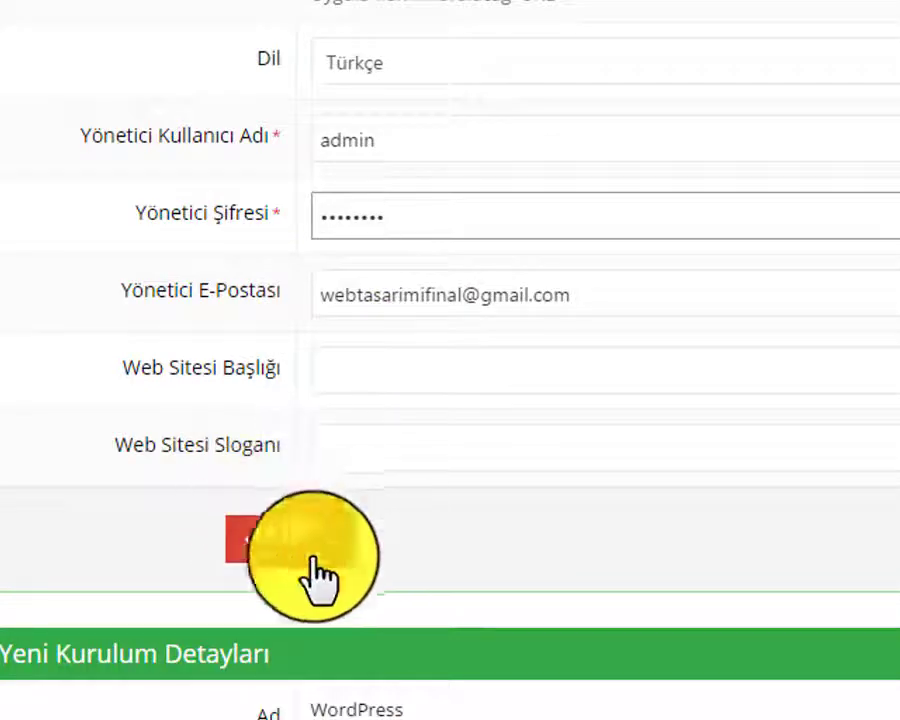
left_click(310, 555)
scroll(428, 530, "down", 3)
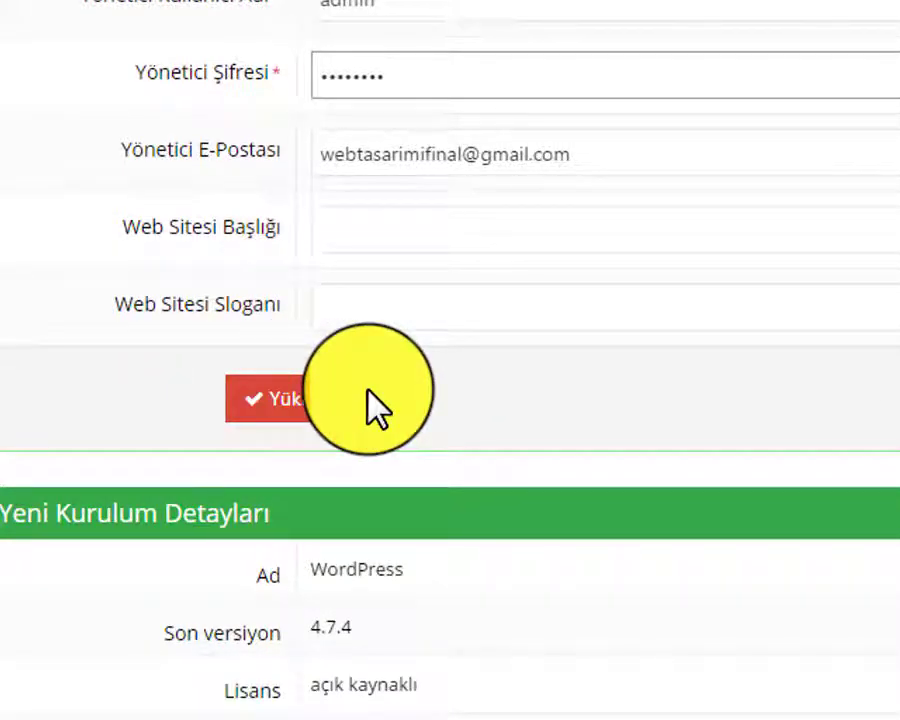
left_click(295, 400)
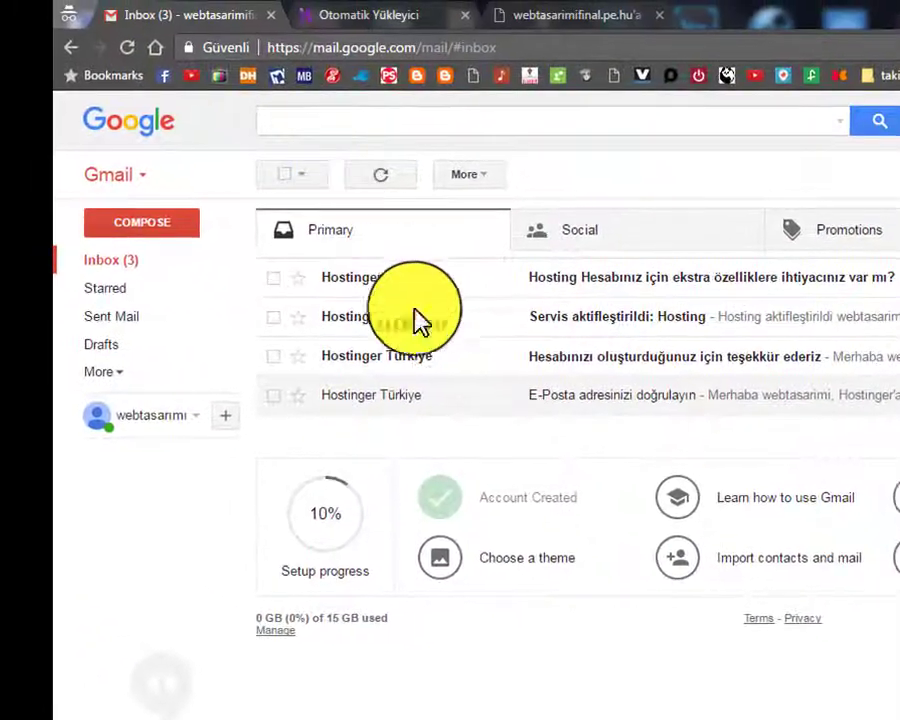
Refresh the Gmail inbox for Hostinger mail, then return to the installer tab
left_click(118, 265)
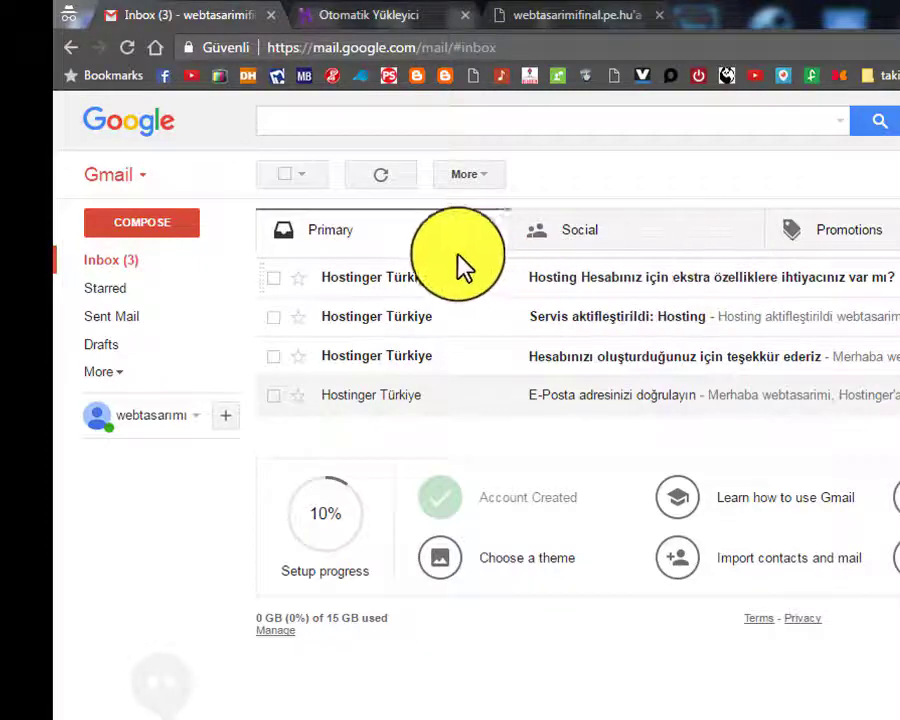
left_click(84, 265)
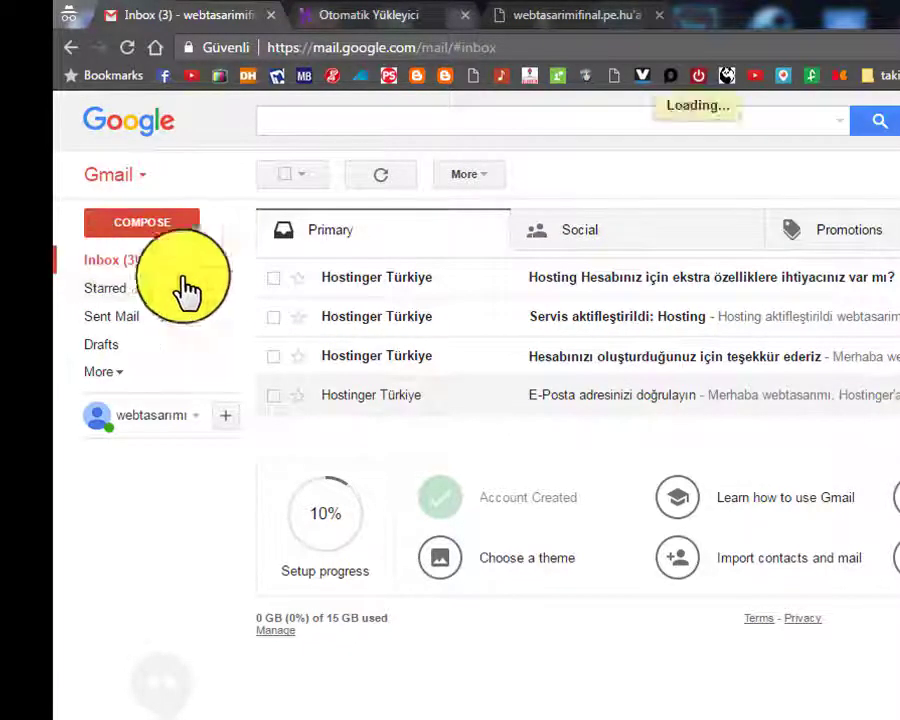
left_click(380, 178)
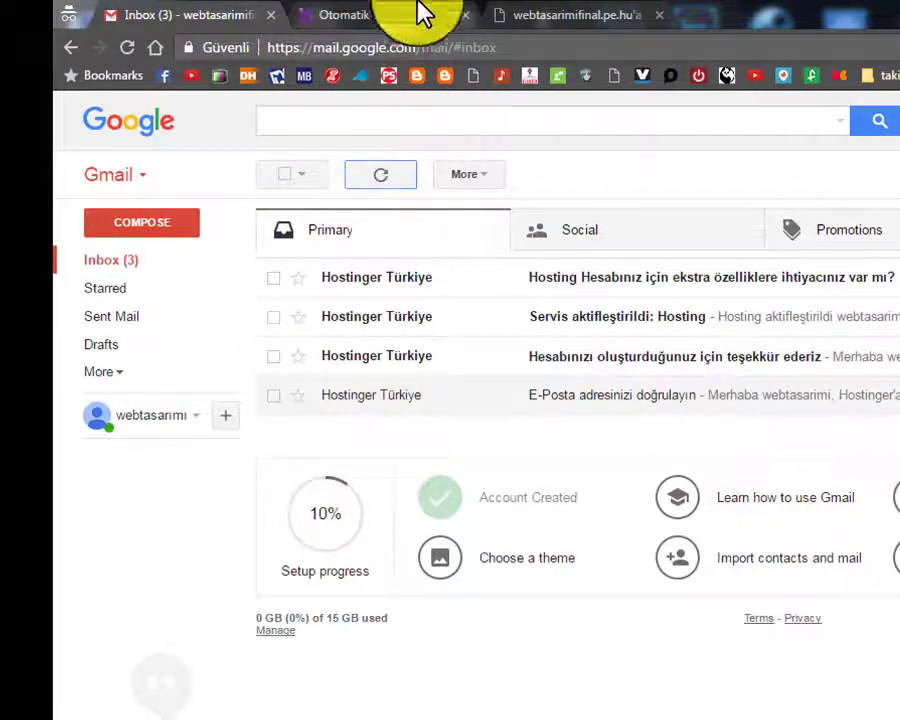
left_click(372, 17)
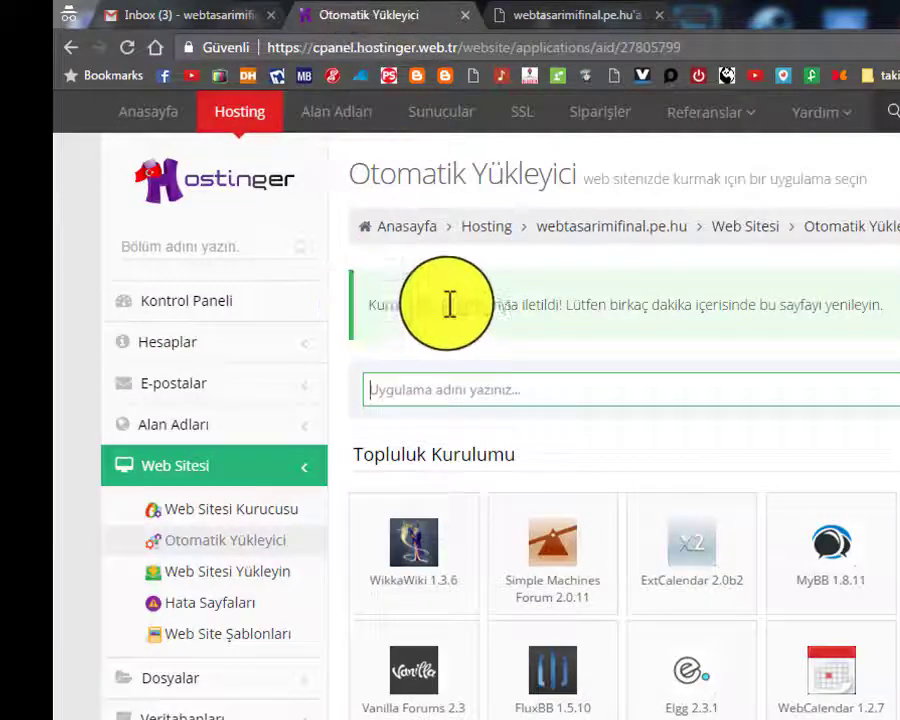
Reload the installer to confirm WordPress installed 25.04.2017, then view the site's tab
left_click(126, 48)
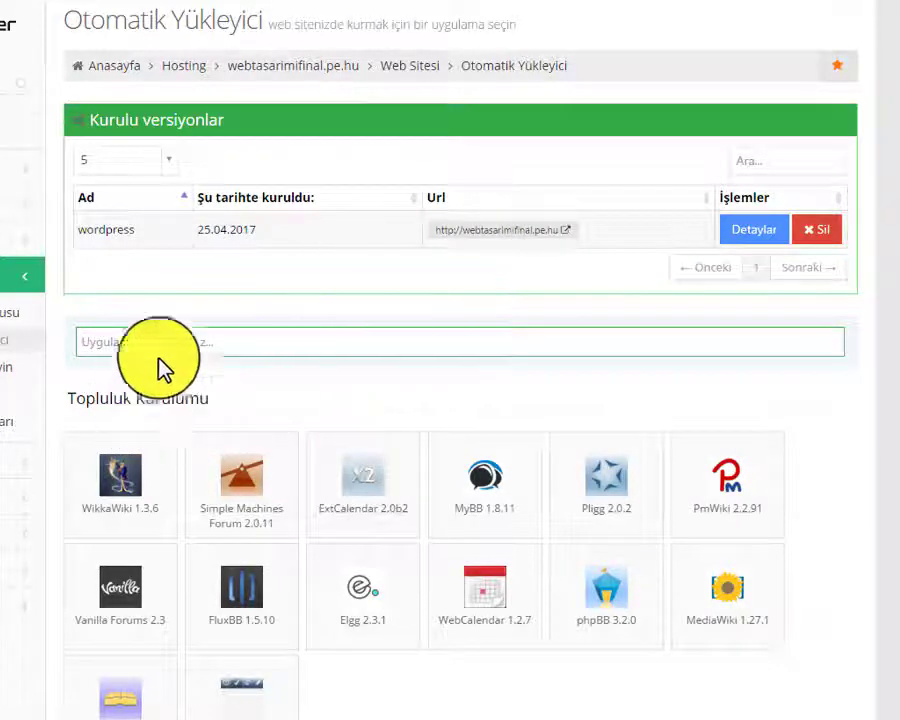
left_click(281, 289)
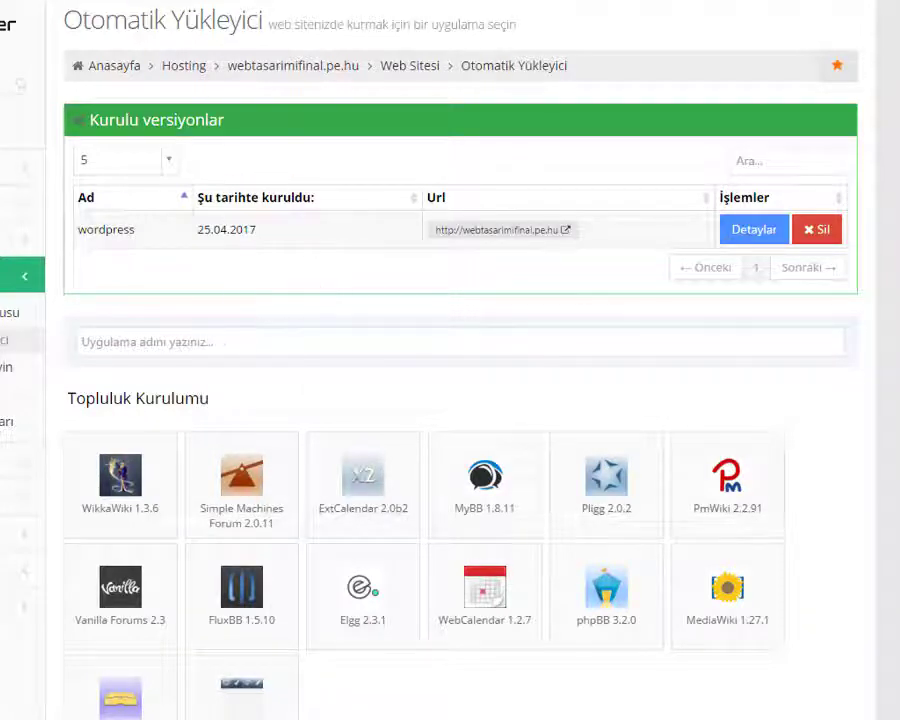
left_click(153, 157)
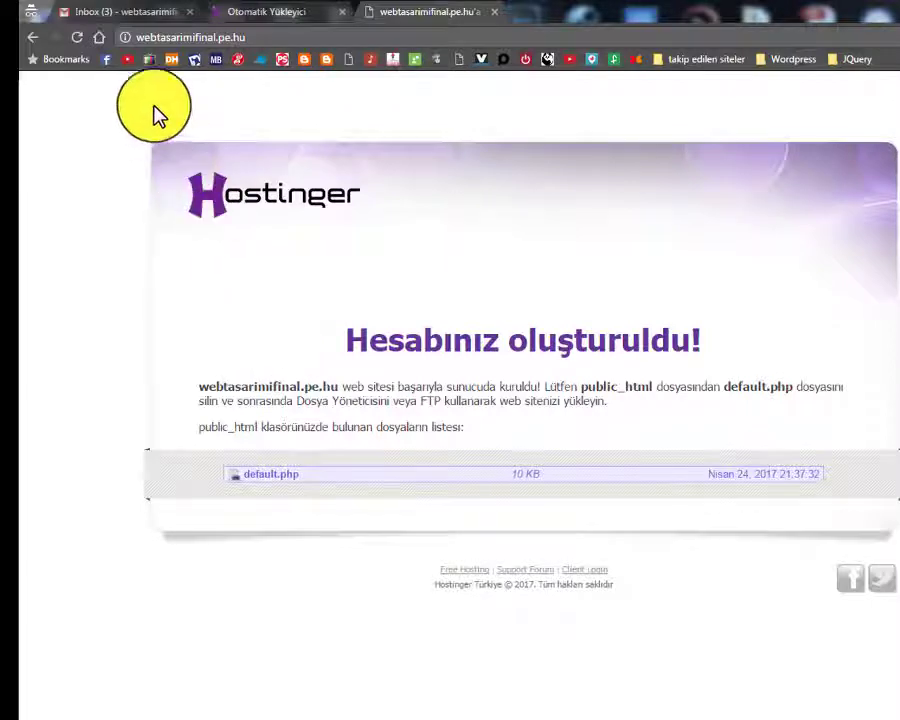
Reload the site until the Benim Blog homepage with 'Hello world!' appears
left_click(205, 44)
left_click(105, 185)
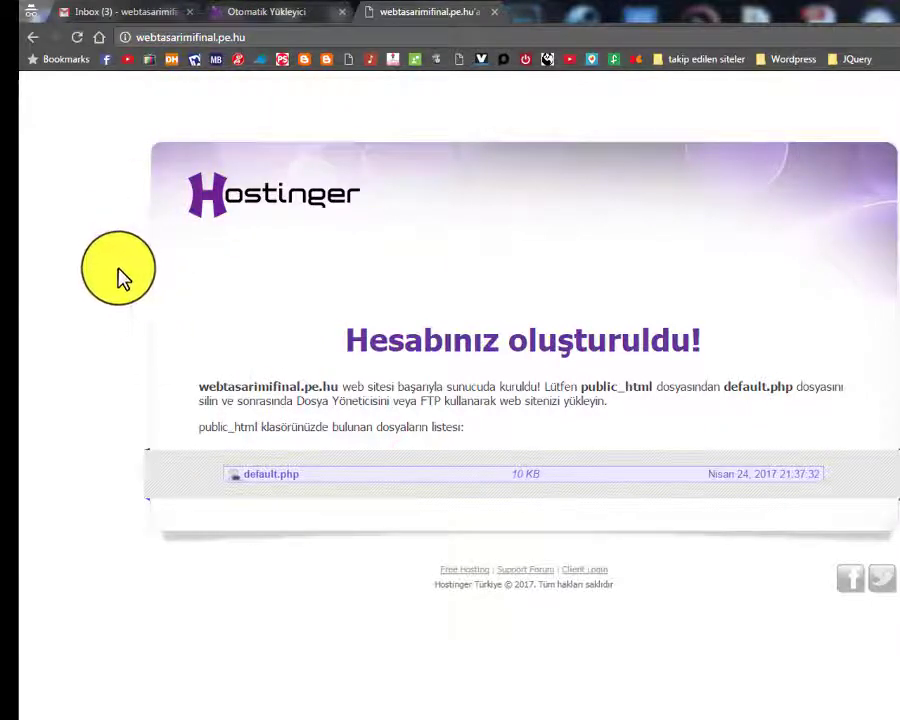
left_click(72, 37)
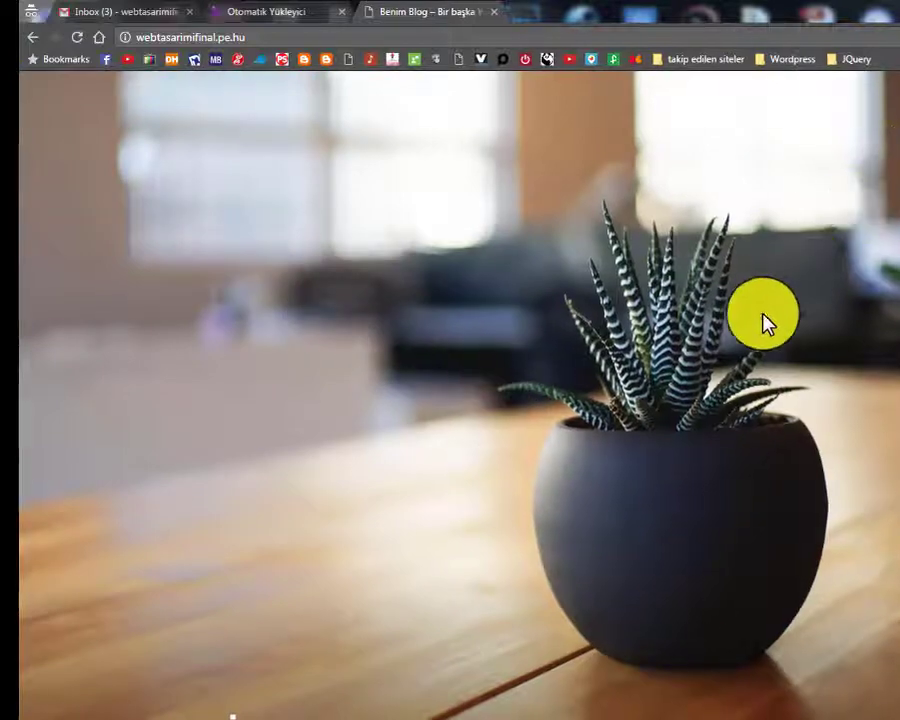
scroll(720, 318, "down", 3)
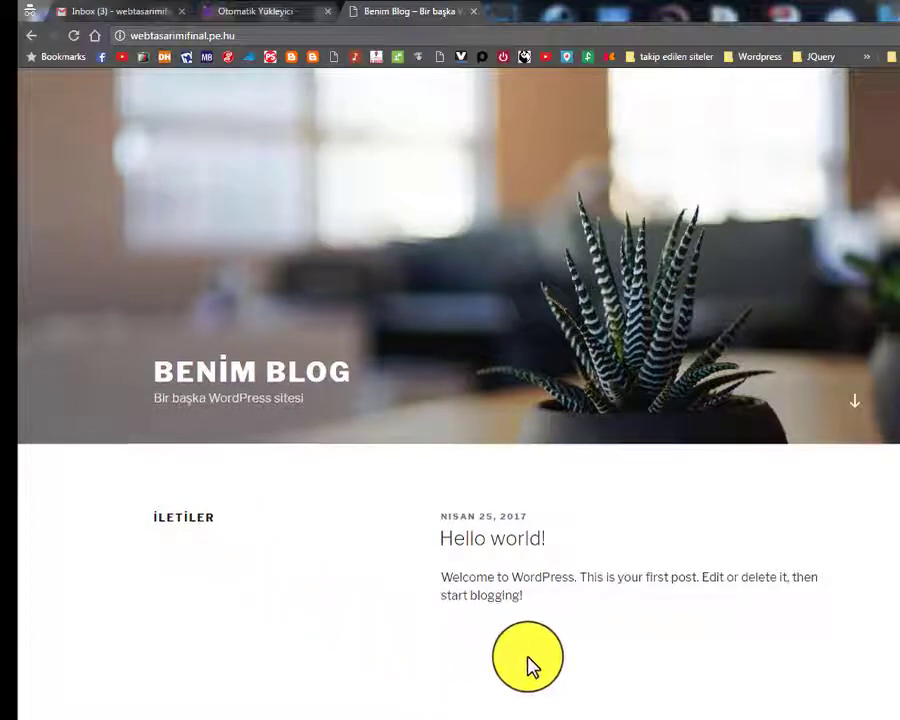
scroll(528, 663, "up", 3)
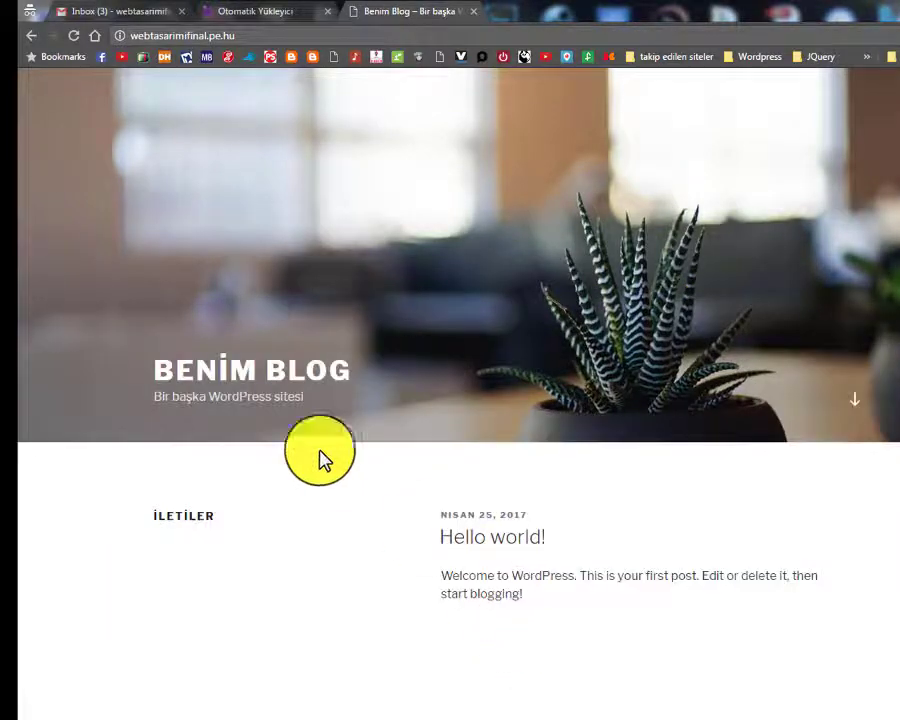
key("F5")
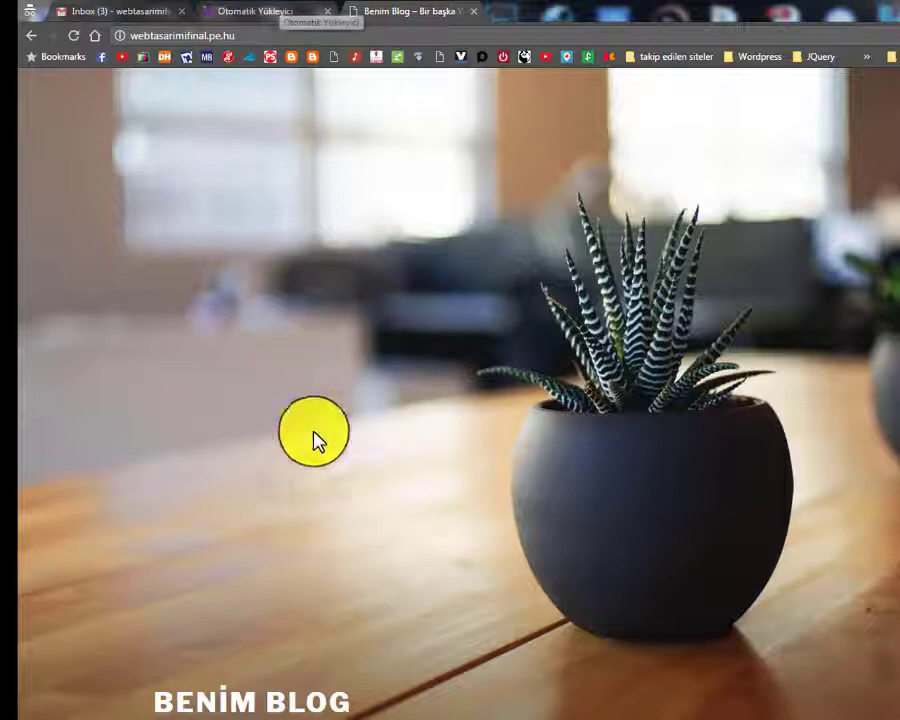
scroll(230, 400, "down", 3)
Close the auto-installer tab and select the end of the blog's address for editing
left_click(232, 10)
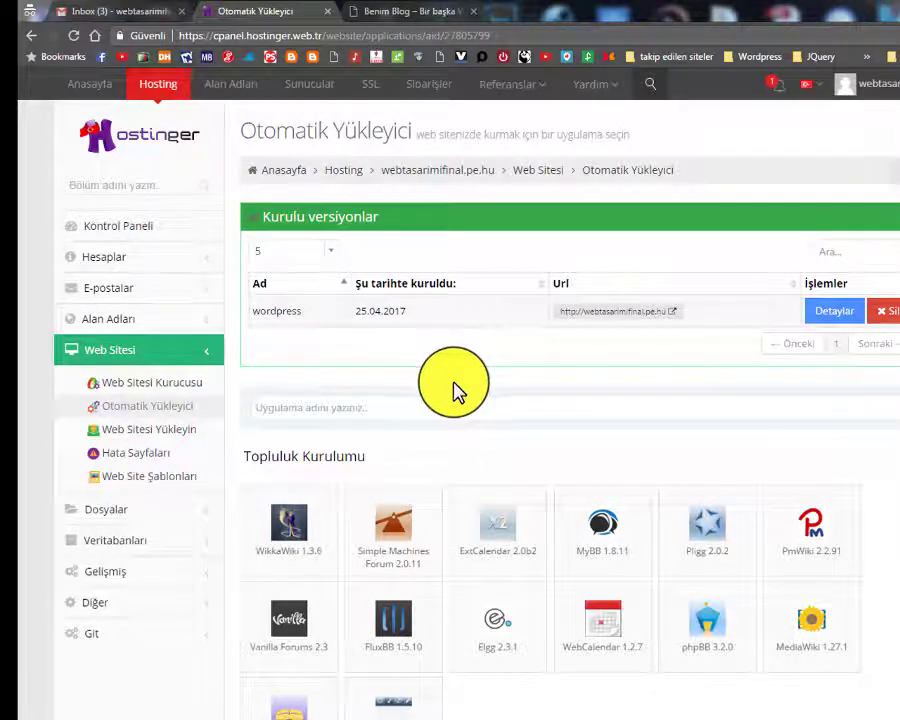
scroll(325, 466, "down", 3)
scroll(340, 400, "up", 3)
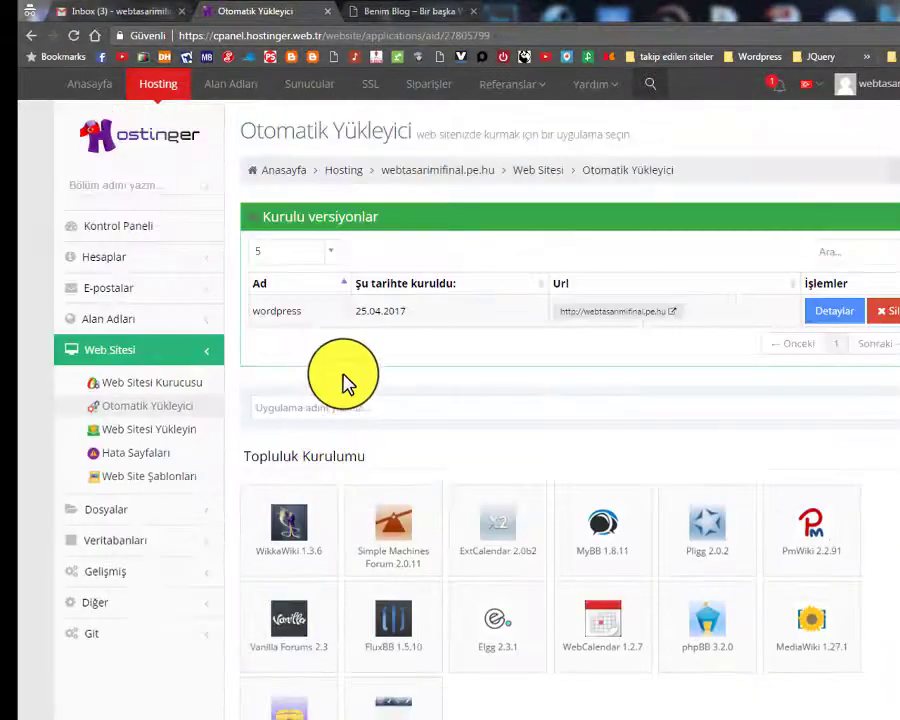
left_click(328, 13)
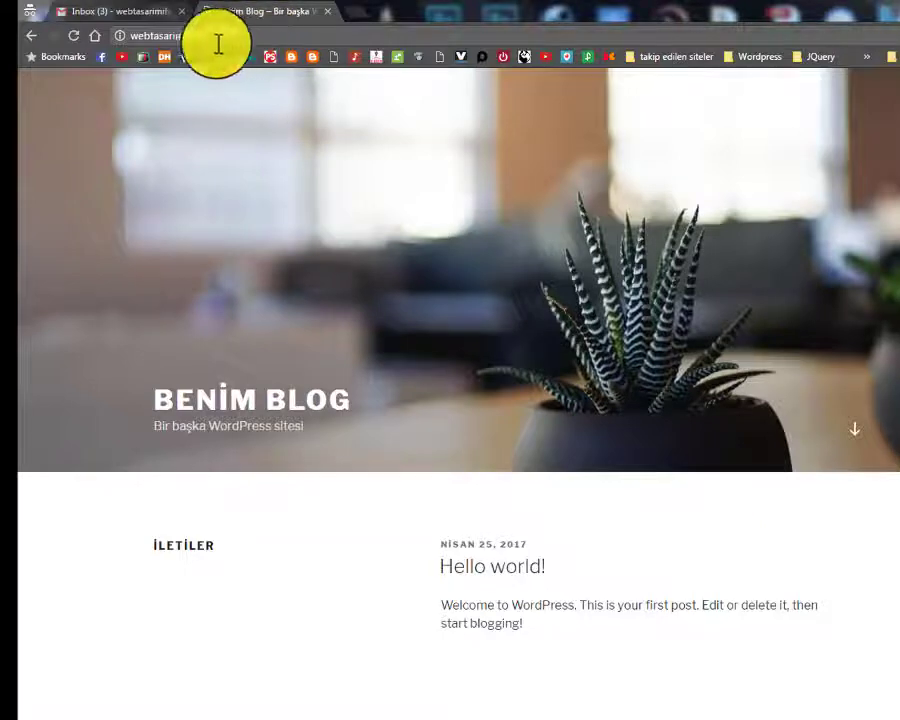
left_click_drag(178, 36, 246, 36)
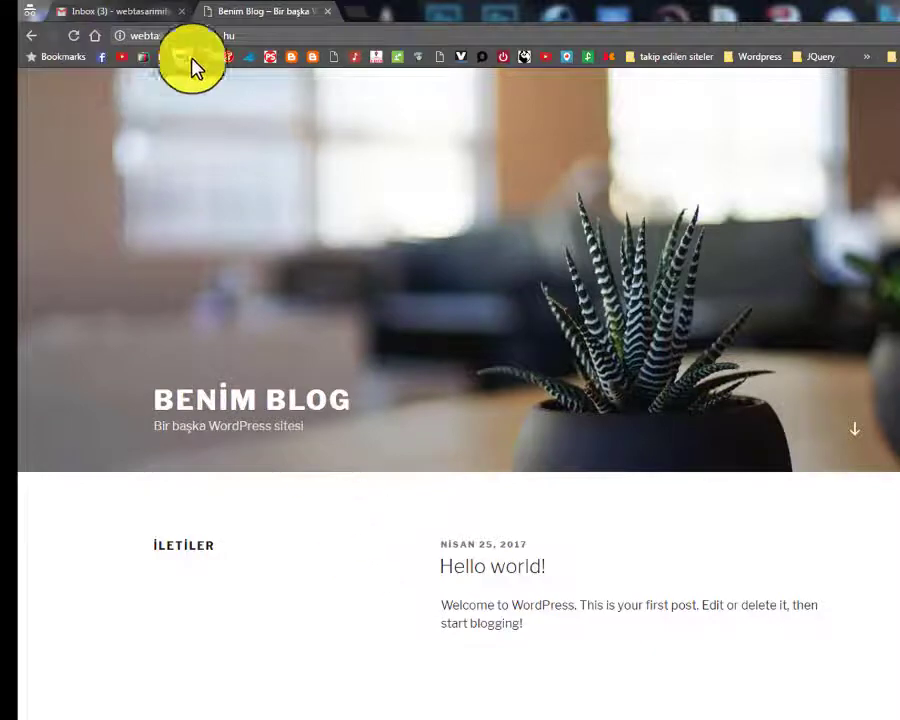
mouse_move(249, 35)
left_mouse_down()
mouse_move(234, 38)
mouse_move(248, 40)
left_mouse_up()
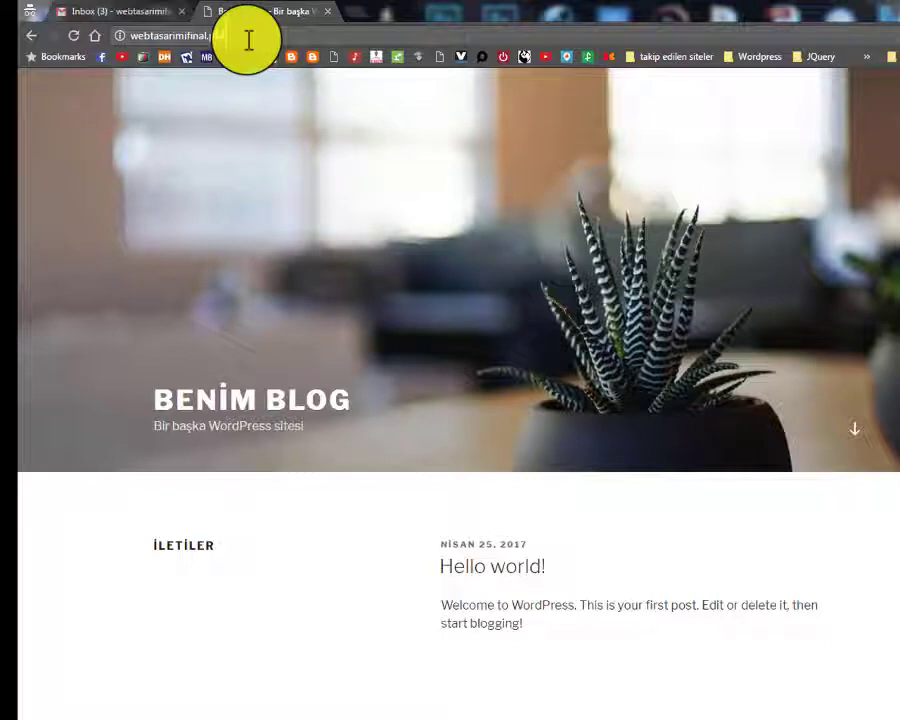
Load the site's /wp-admin page and log in with the administrator password
key("BackSpace")
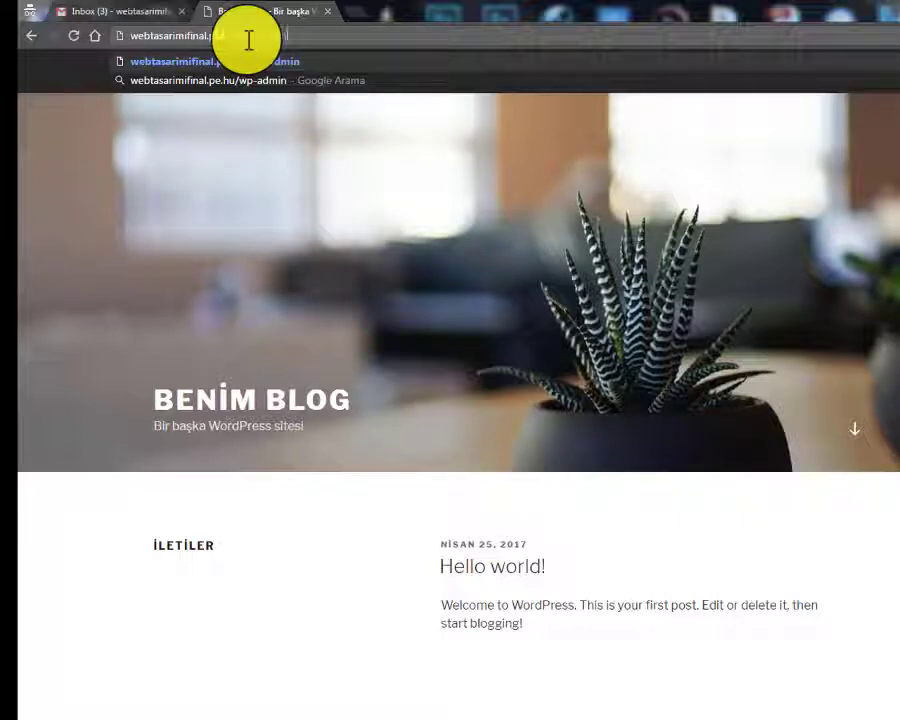
key("Return")
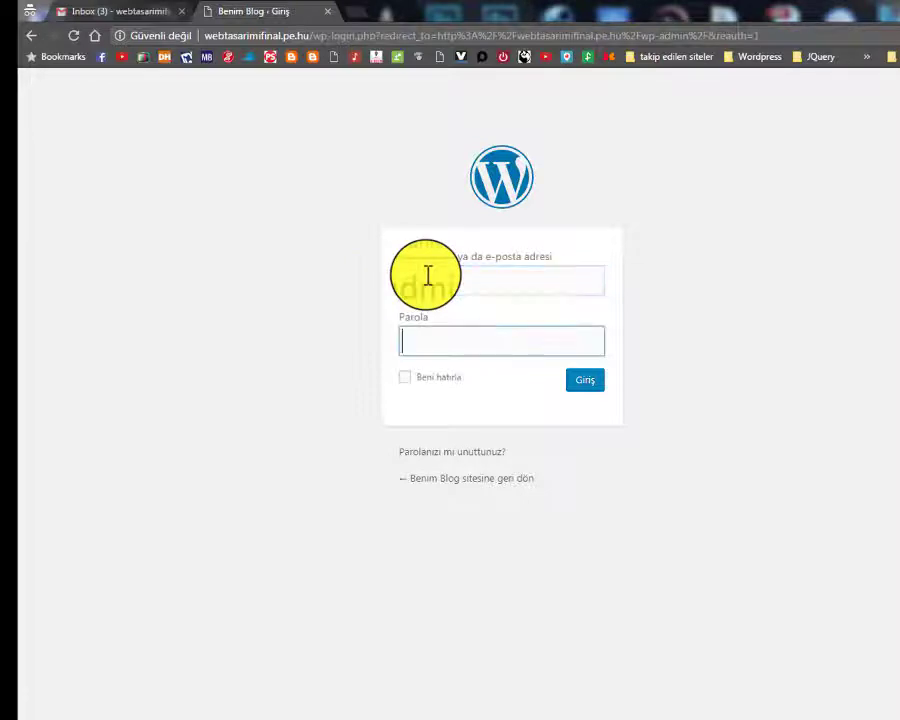
type("1234")
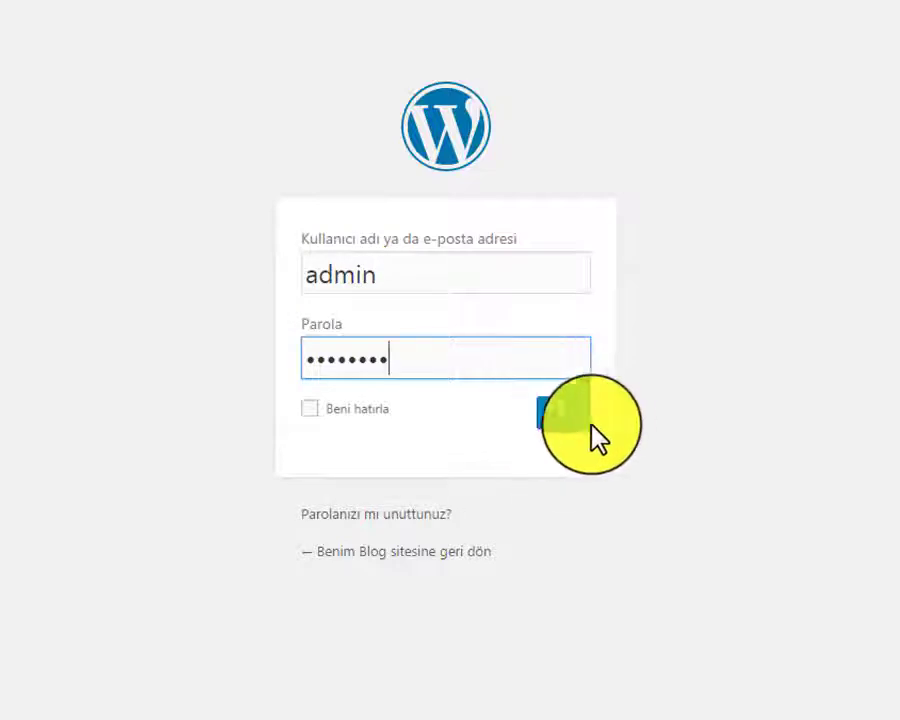
left_click(557, 428)
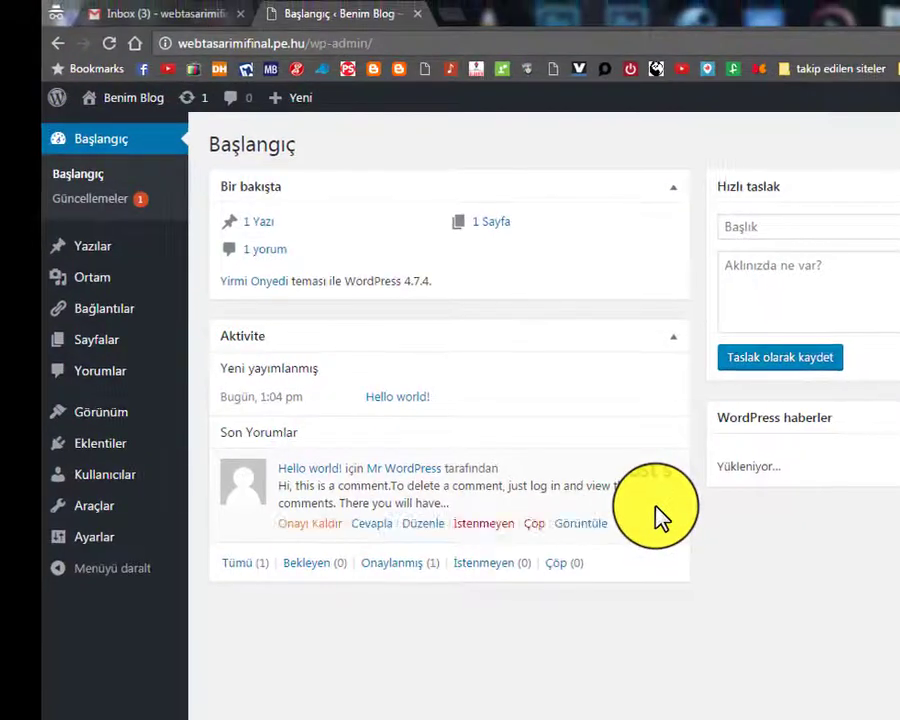
left_click(185, 13)
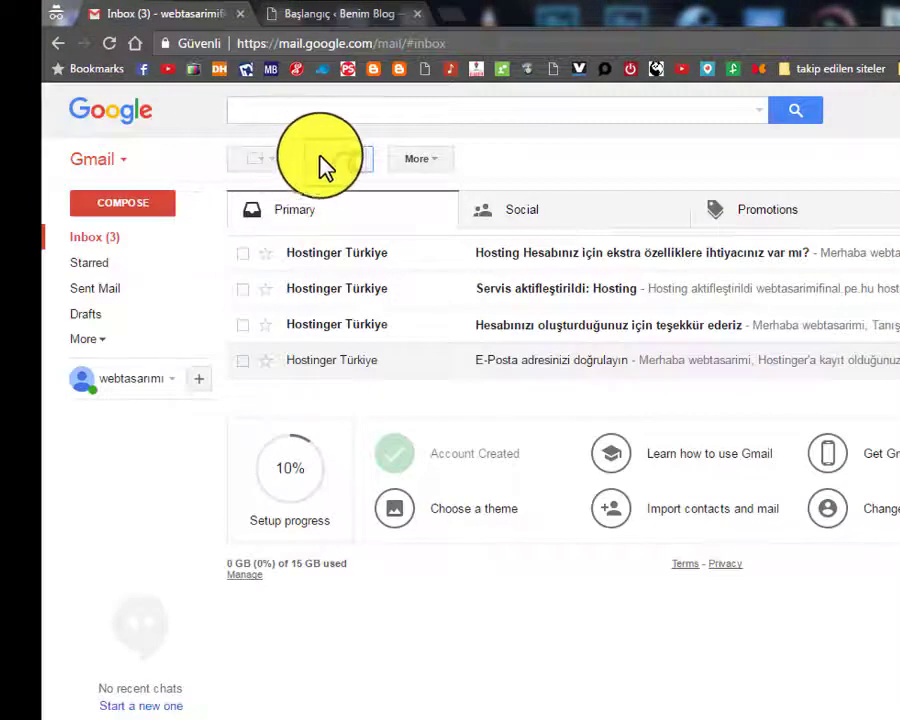
Refresh Gmail to see four Hostinger Türkiye messages, then close the Gmail tab
left_click(330, 159)
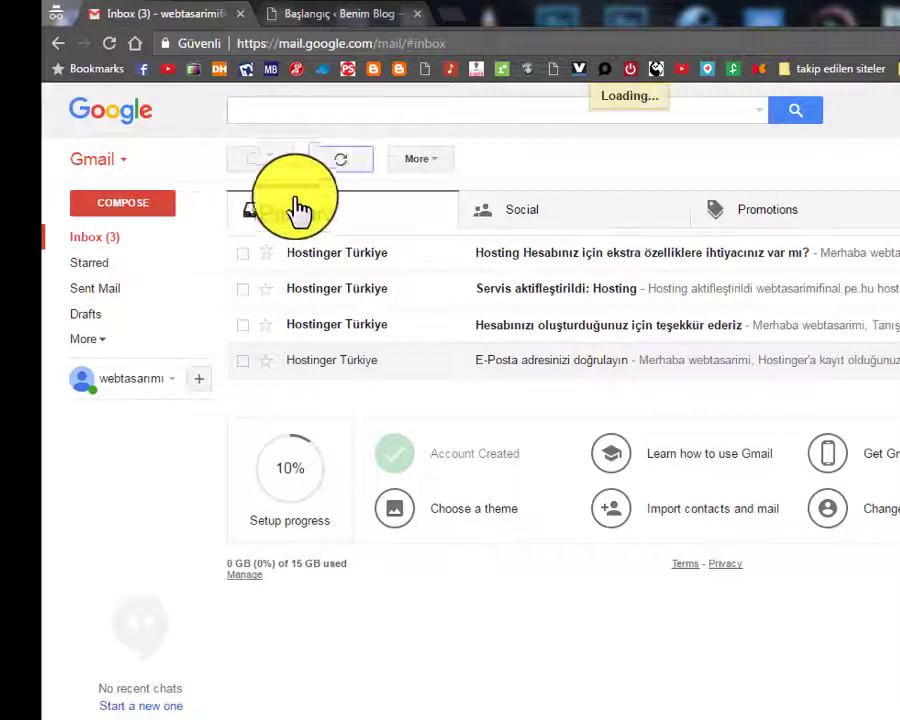
left_click(239, 14)
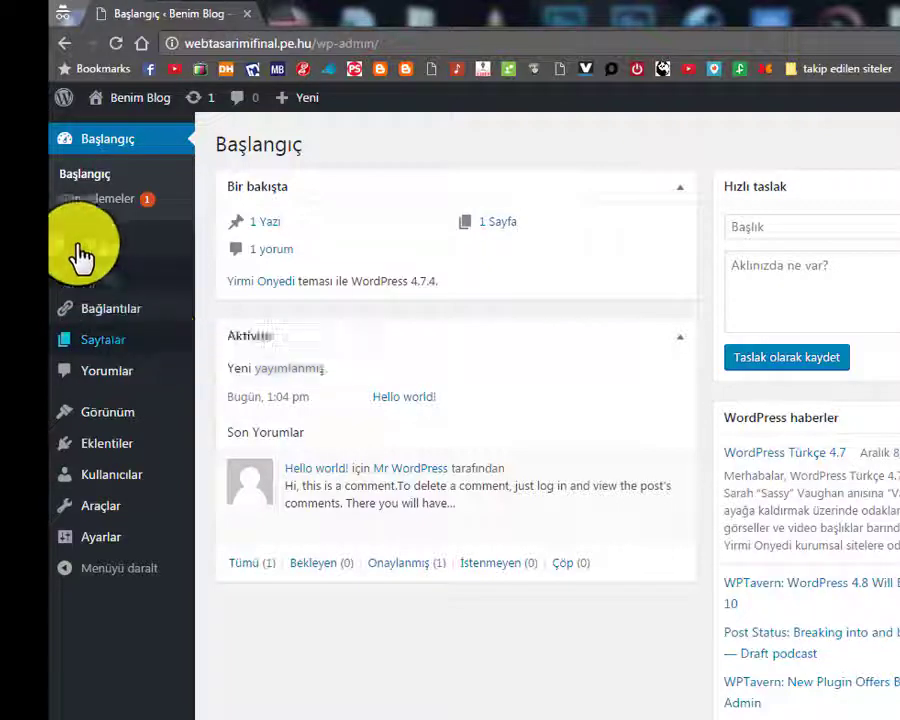
Go to Görünüm > Temalar in the WordPress admin sidebar
mouse_move(84, 256)
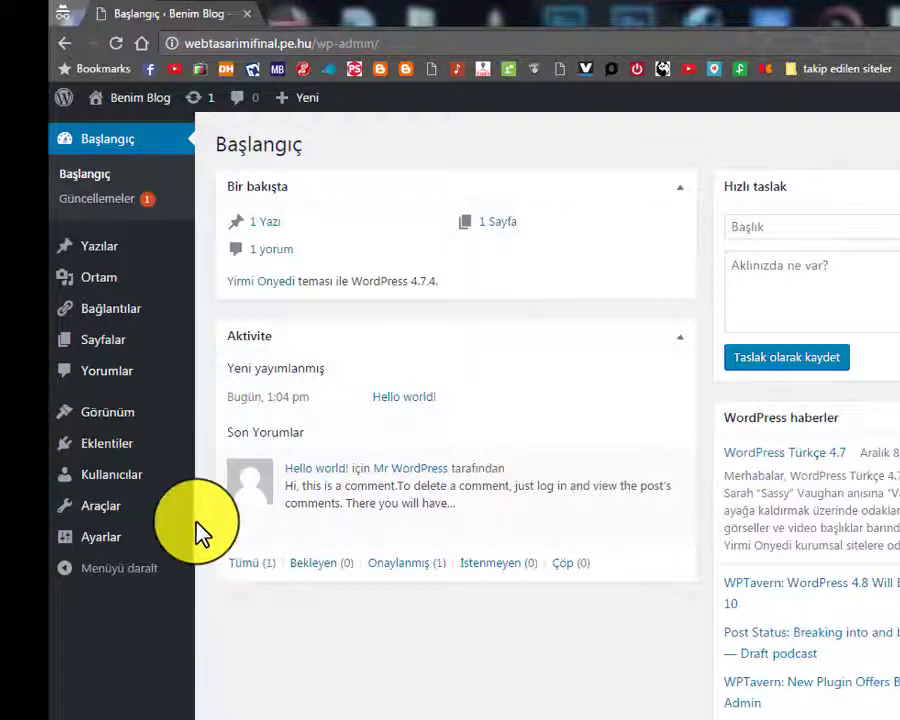
mouse_move(153, 455)
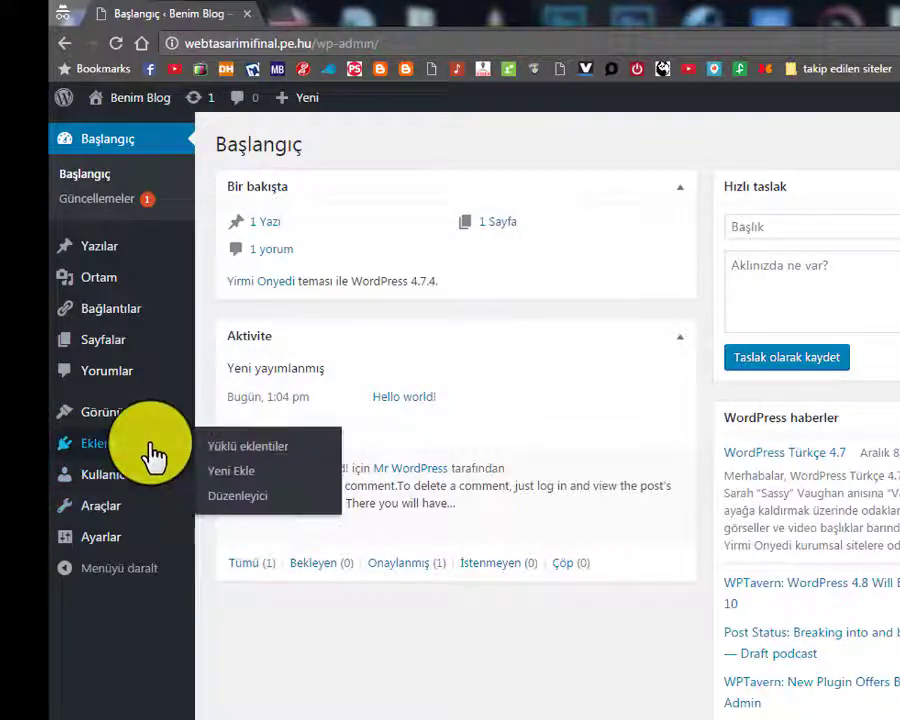
mouse_move(128, 414)
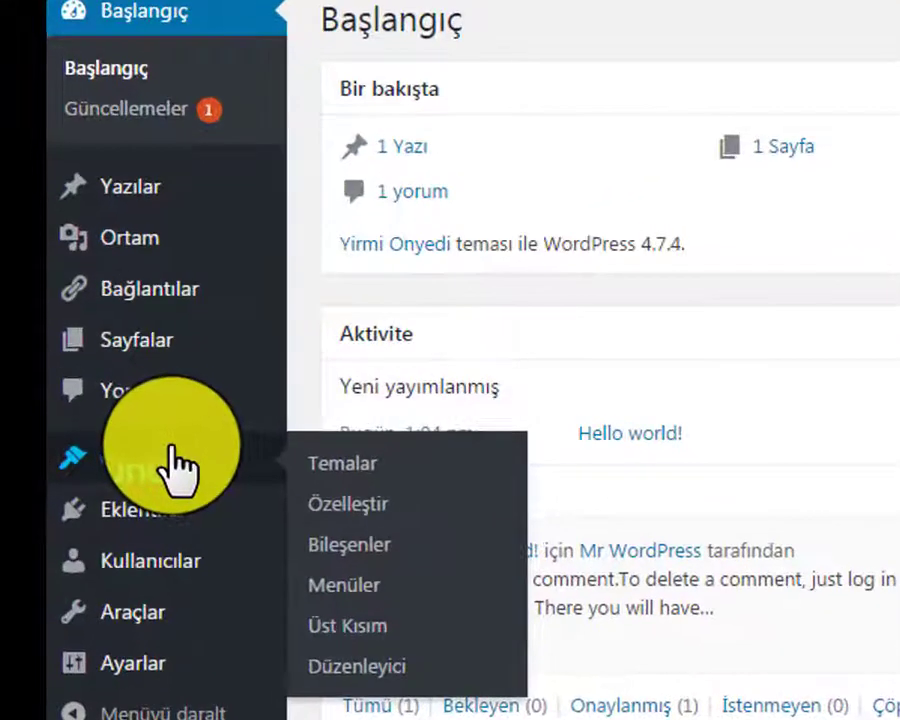
left_click(334, 490)
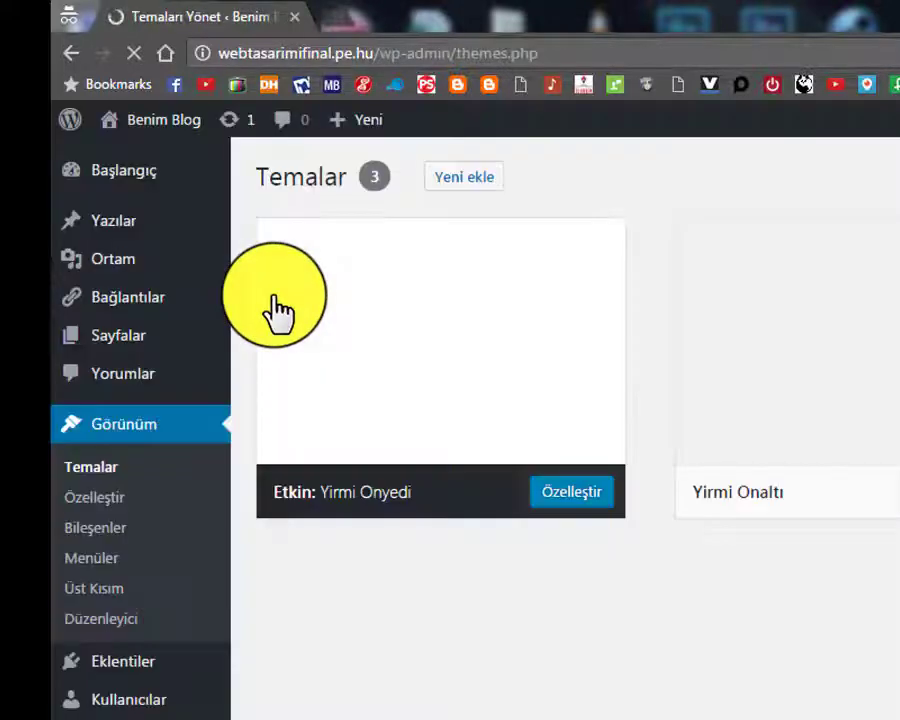
Review the installed themes: Yirmi Onyedi (active), Yirmi Onaltı and Yirmi Onbeş
mouse_move(250, 215)
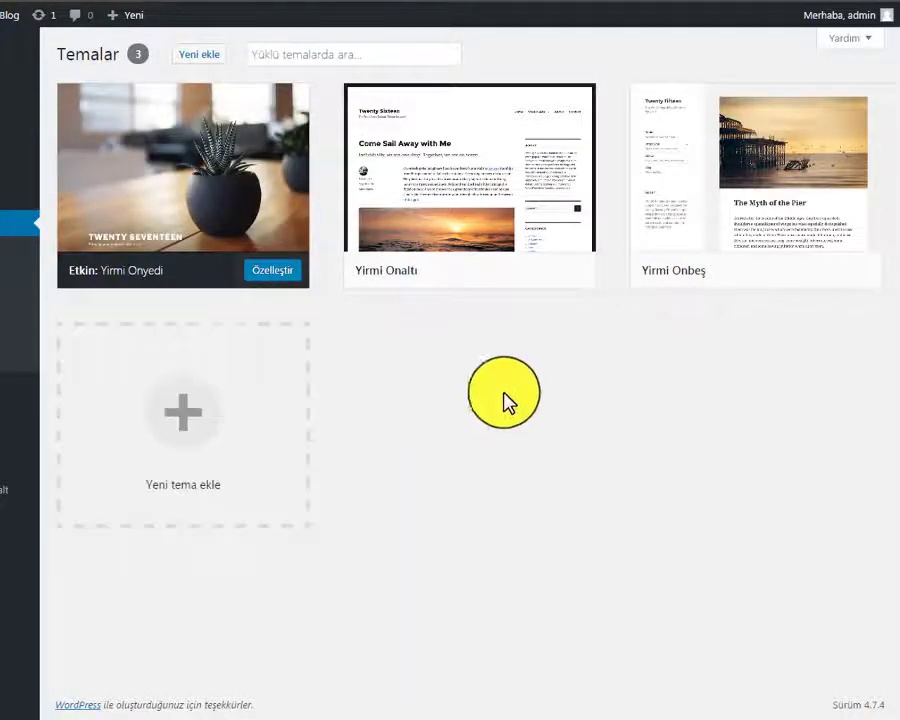
mouse_move(210, 190)
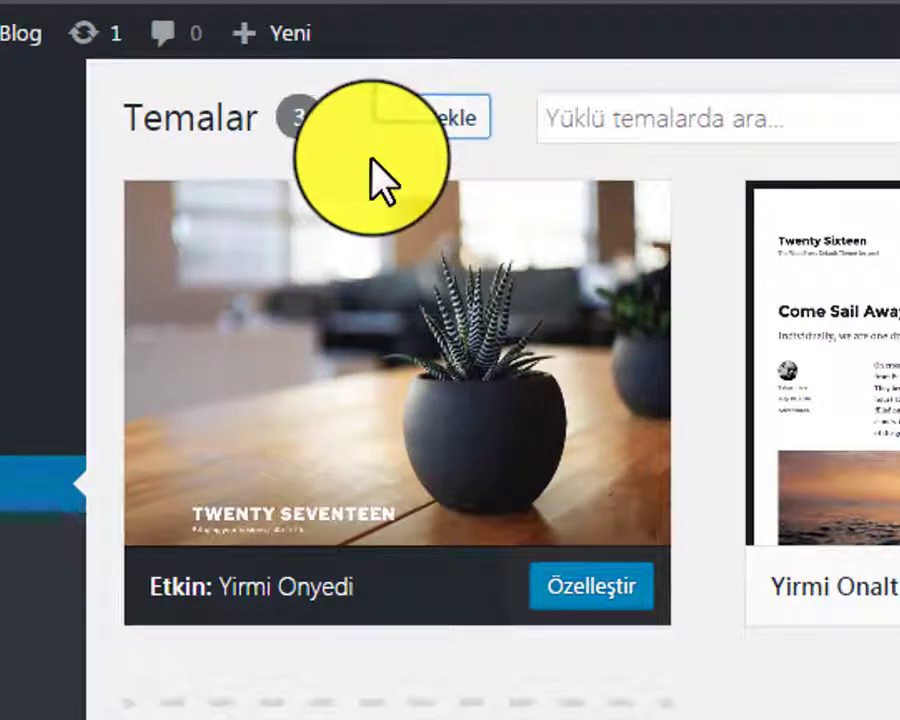
Browse the featured themes under Yeni ekle, peek at Özellik Filtresi, and return to Öne çıkan
left_click(372, 160)
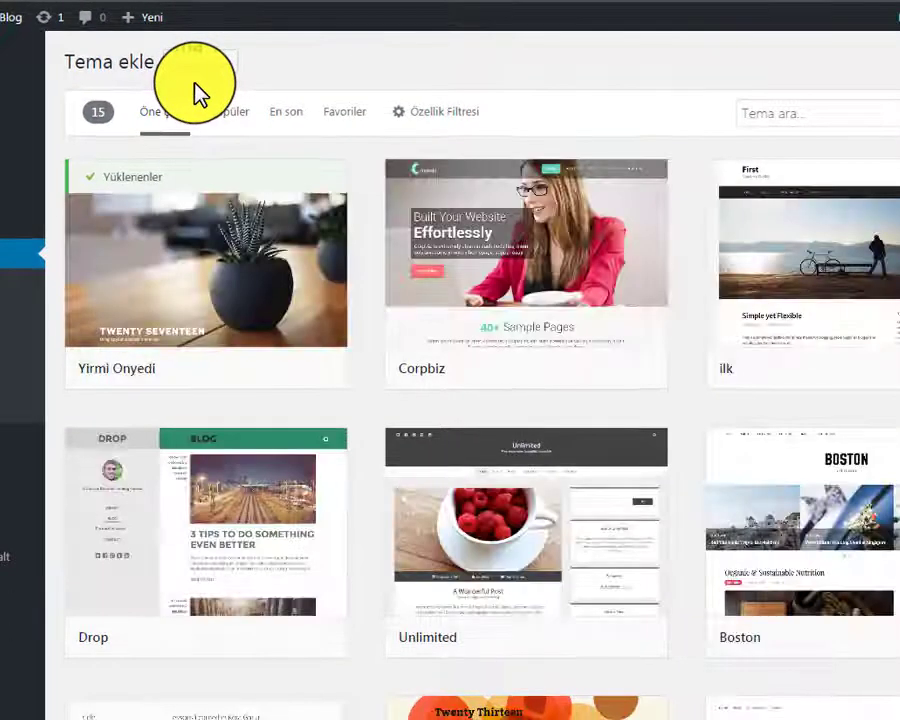
scroll(216, 340, "down", 3)
scroll(217, 337, "down", 4)
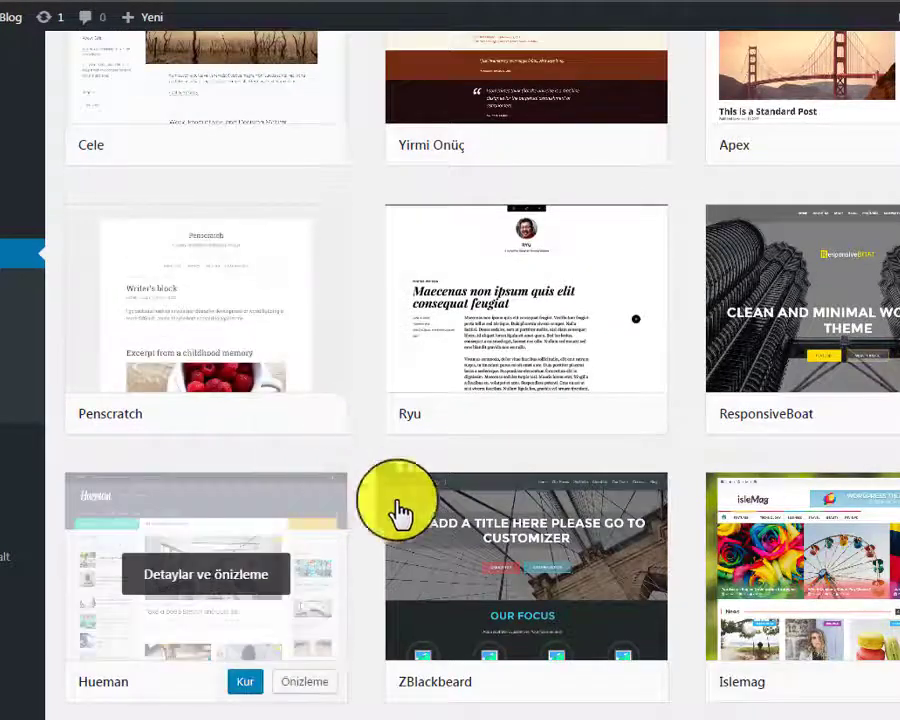
scroll(783, 612, "up", 7)
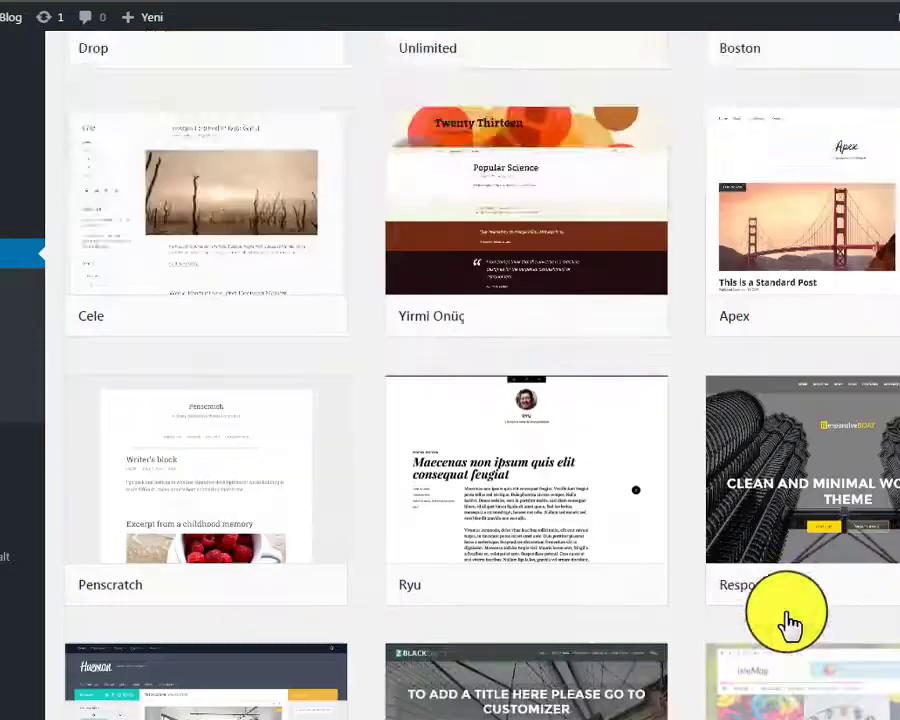
left_click(413, 117)
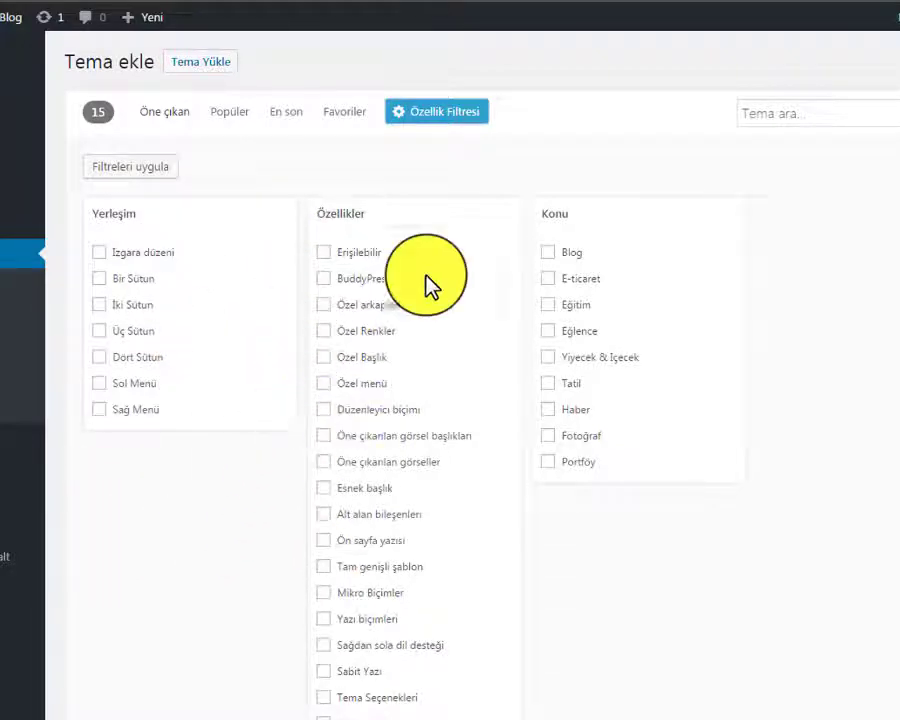
left_click(160, 120)
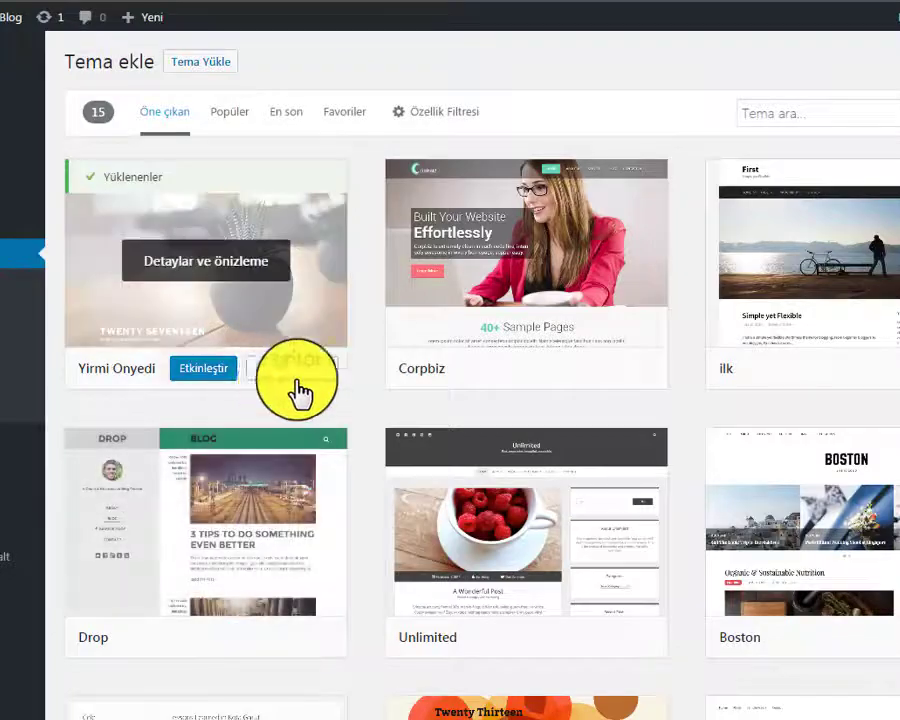
scroll(755, 440, "down", 3)
scroll(757, 440, "down", 6)
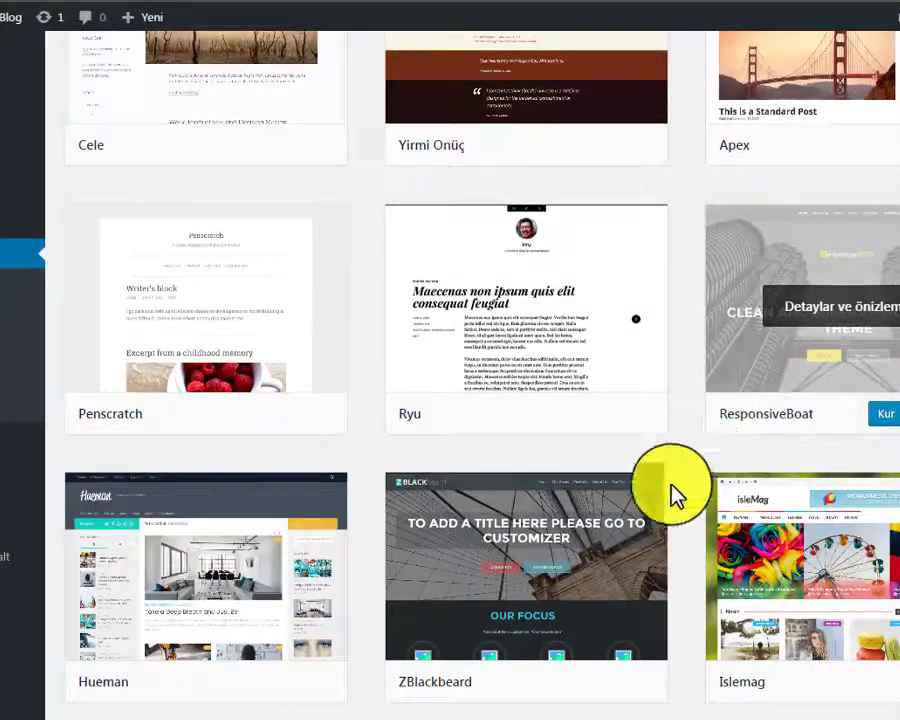
scroll(662, 505, "up", 8)
Search the theme directory for 'educat' and look over results such as Education Base
left_click(796, 120)
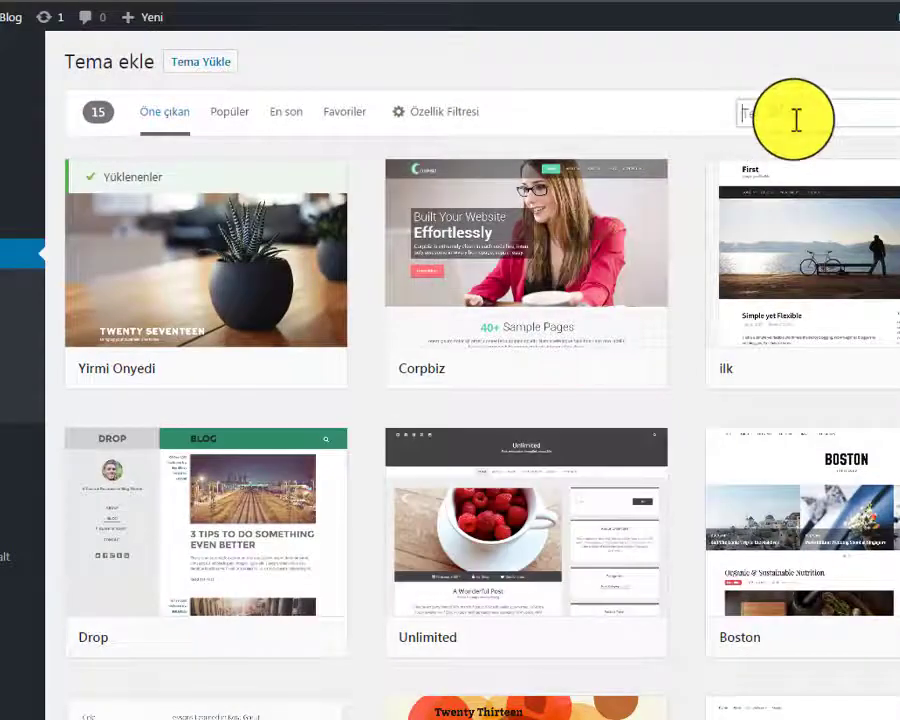
type("e")
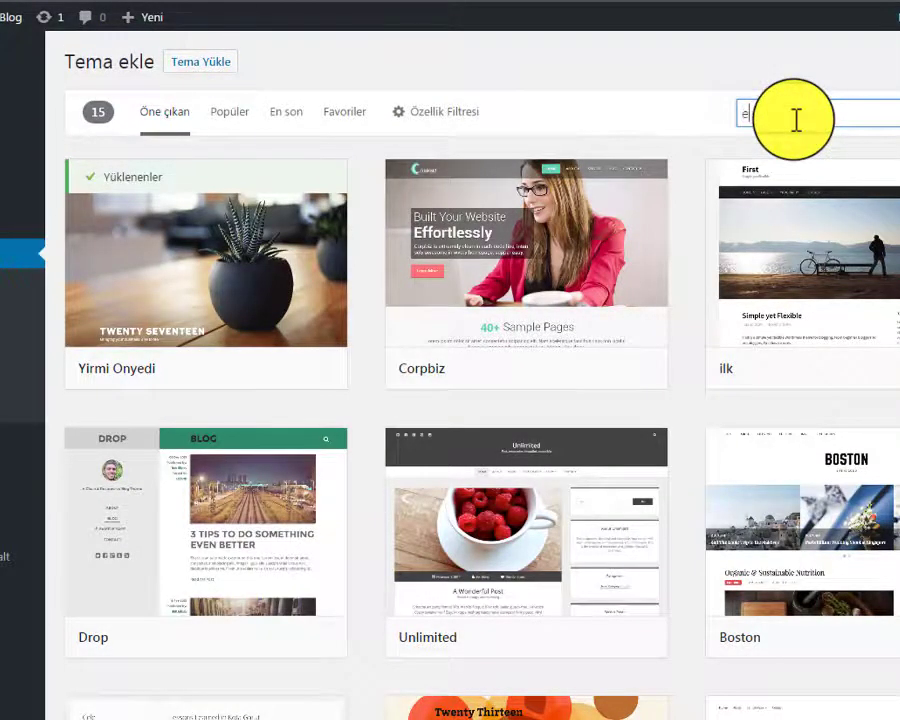
type("ducation")
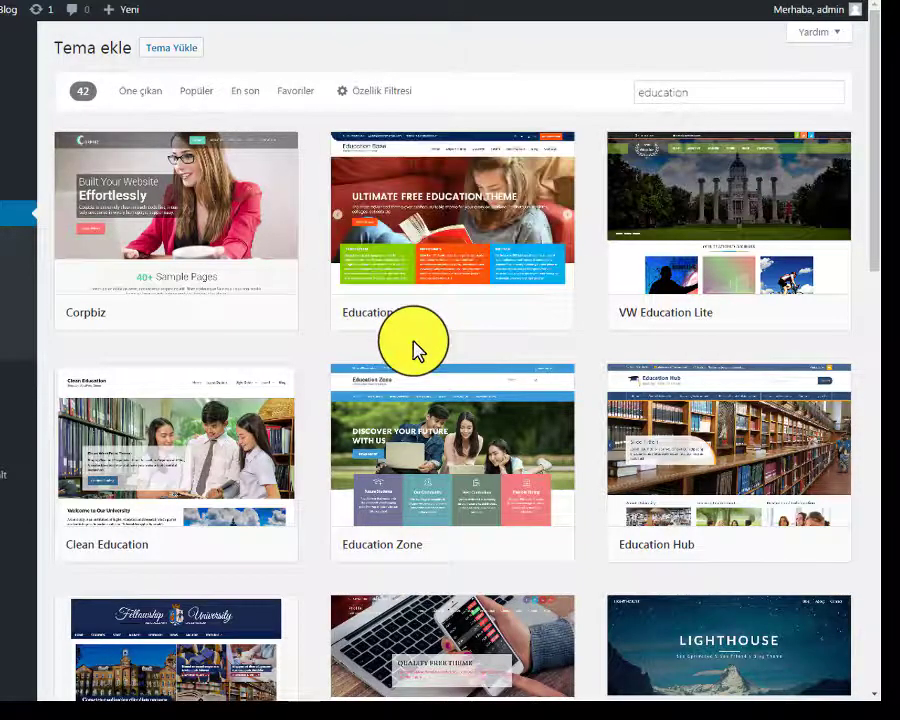
mouse_move(408, 310)
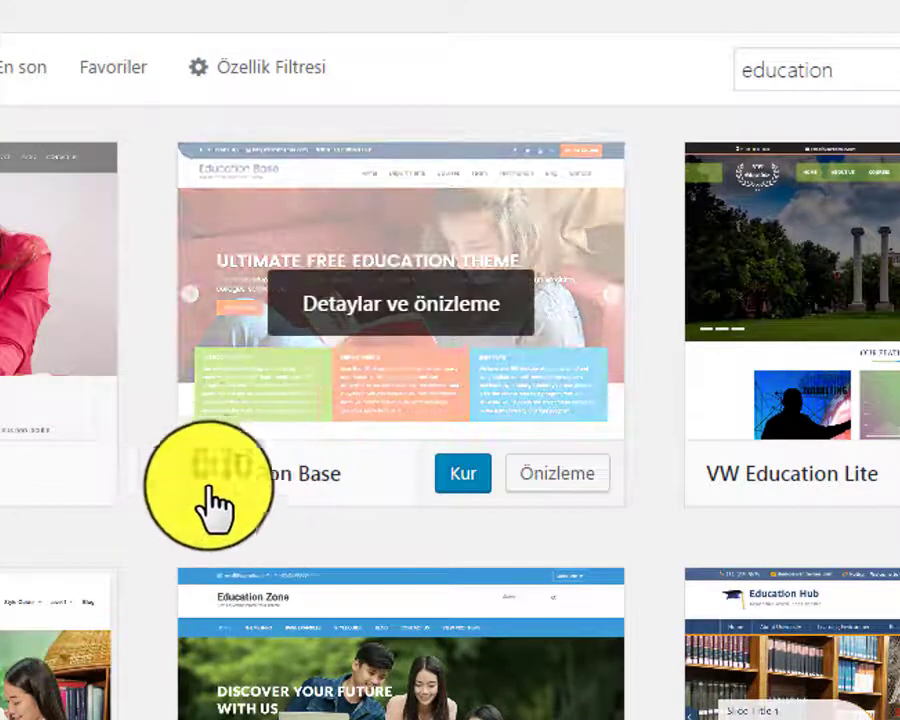
mouse_move(316, 372)
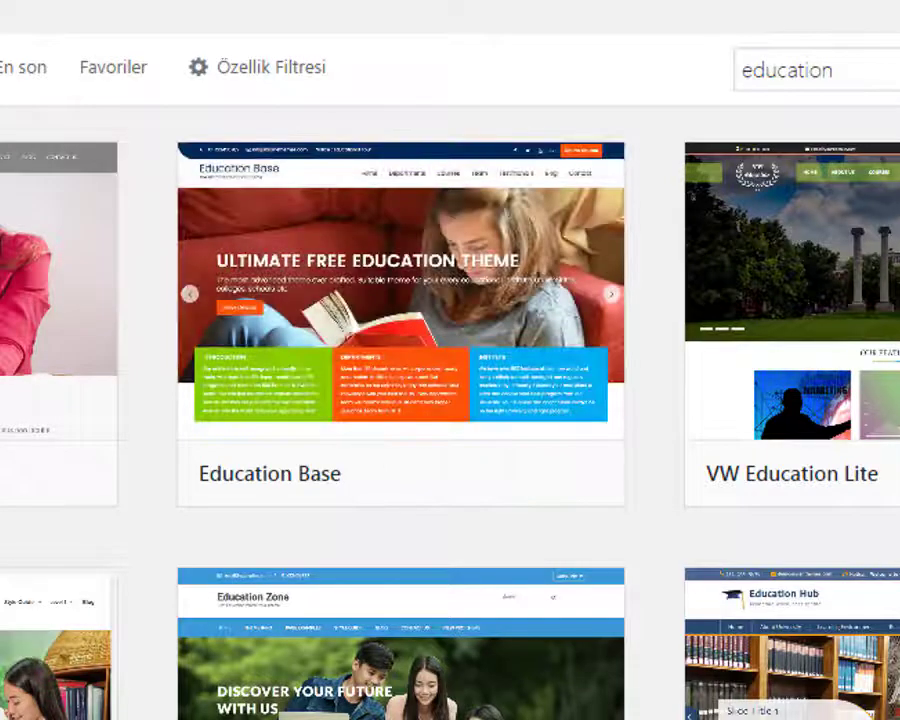
mouse_move(311, 331)
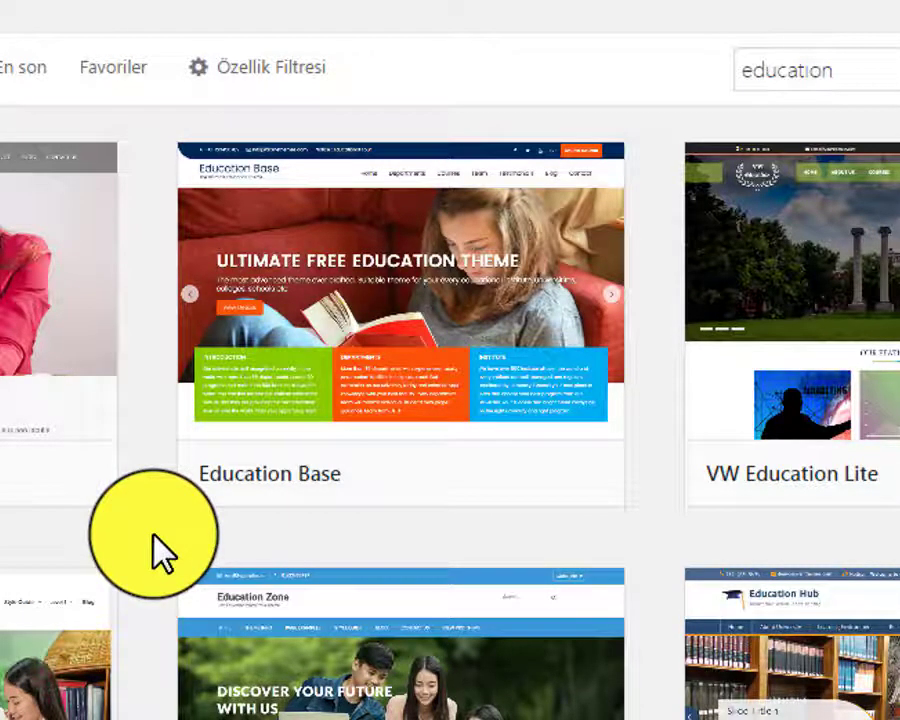
mouse_move(287, 282)
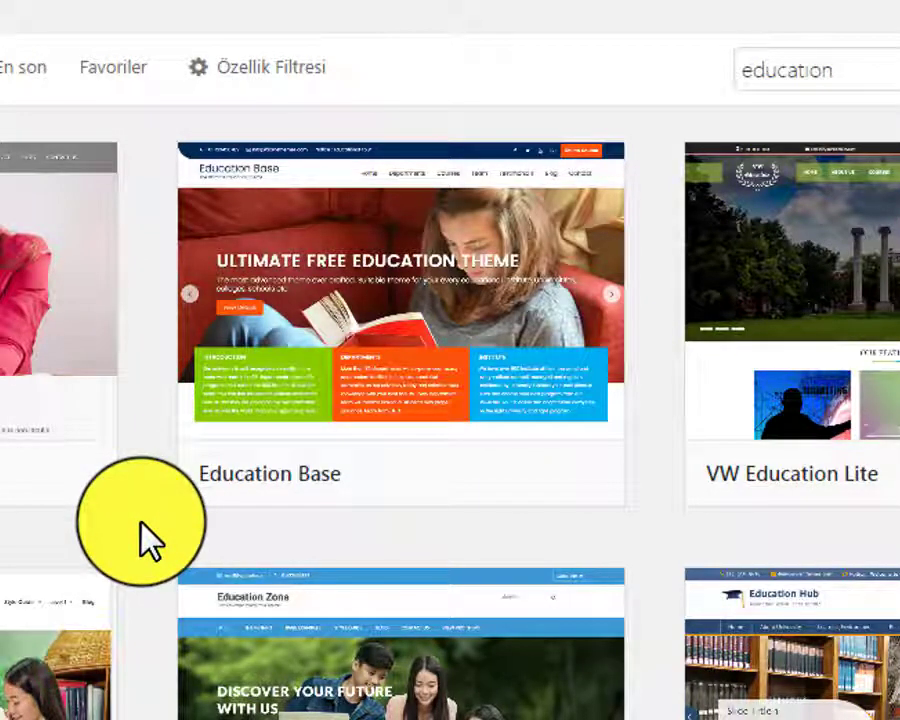
mouse_move(361, 695)
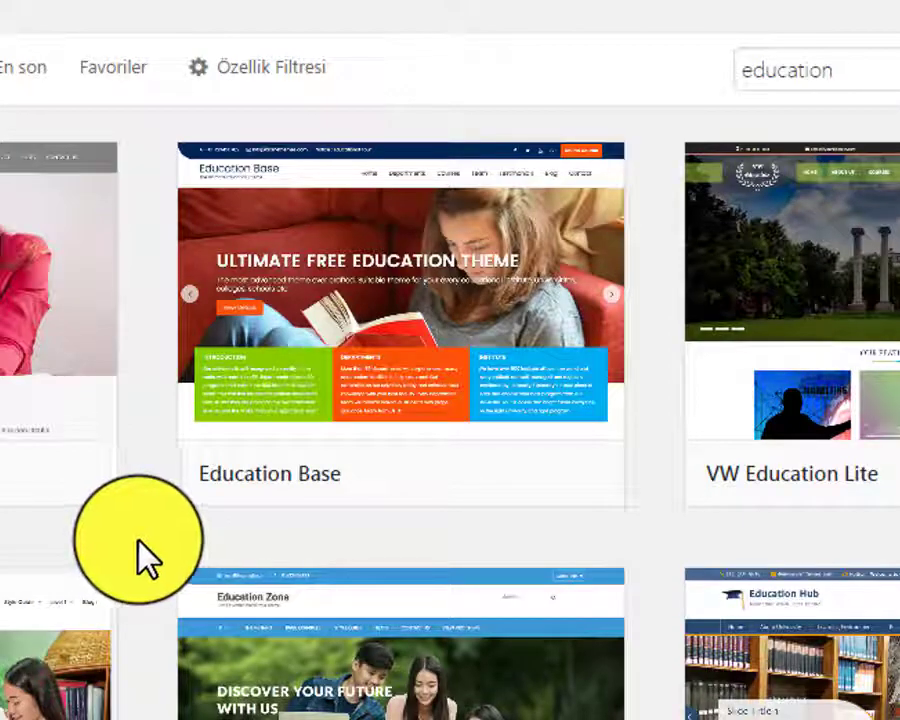
Scroll the education results, search for 'liter' and install the Literacy theme
scroll(760, 700, "down", 1)
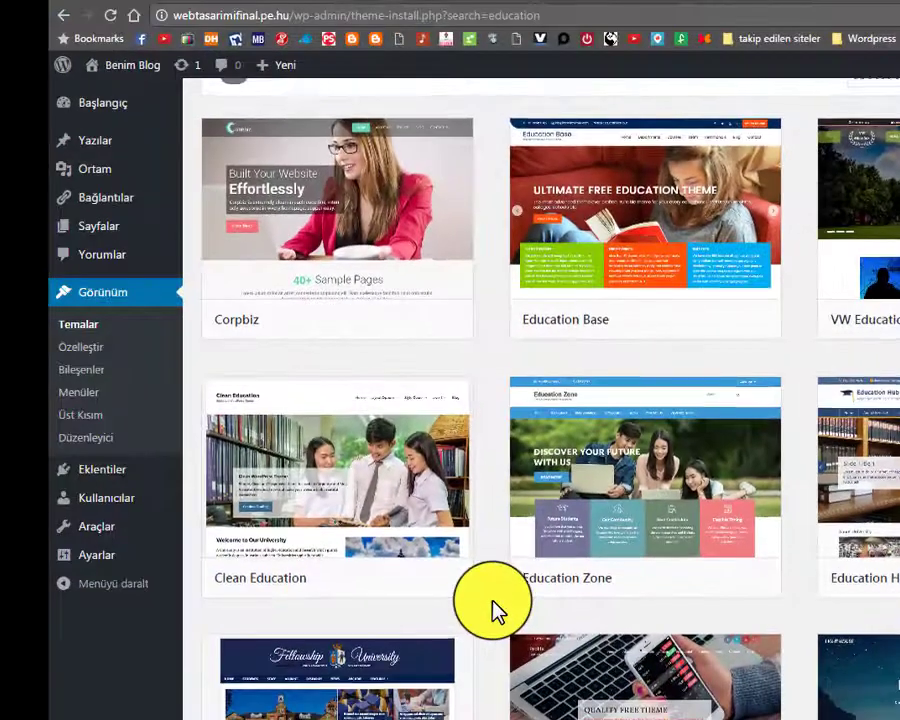
scroll(492, 560, "up", 1)
scroll(572, 568, "down", 5)
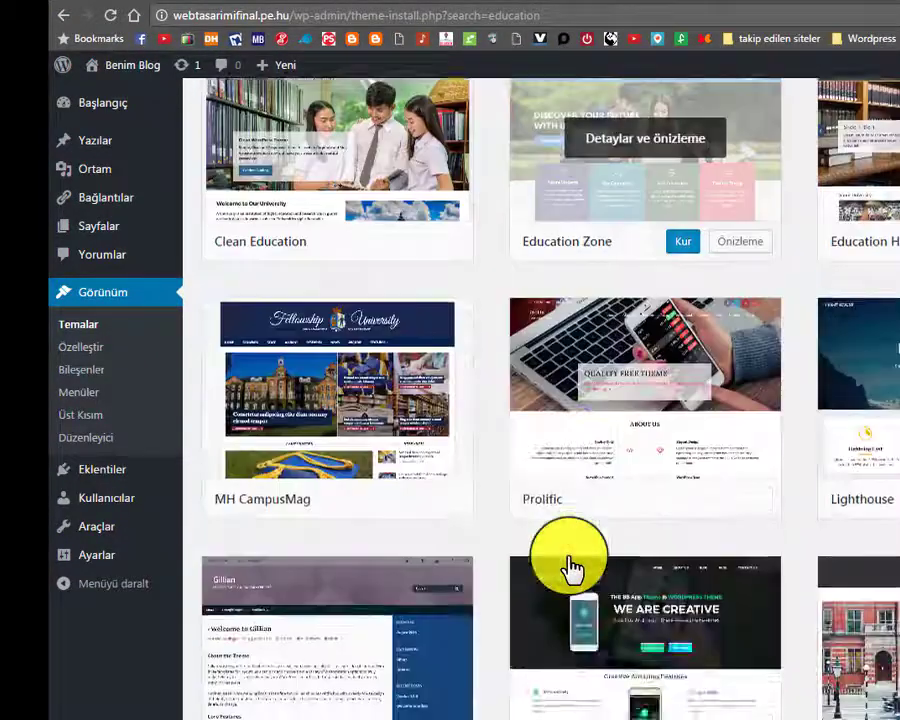
scroll(620, 540, "down", 3)
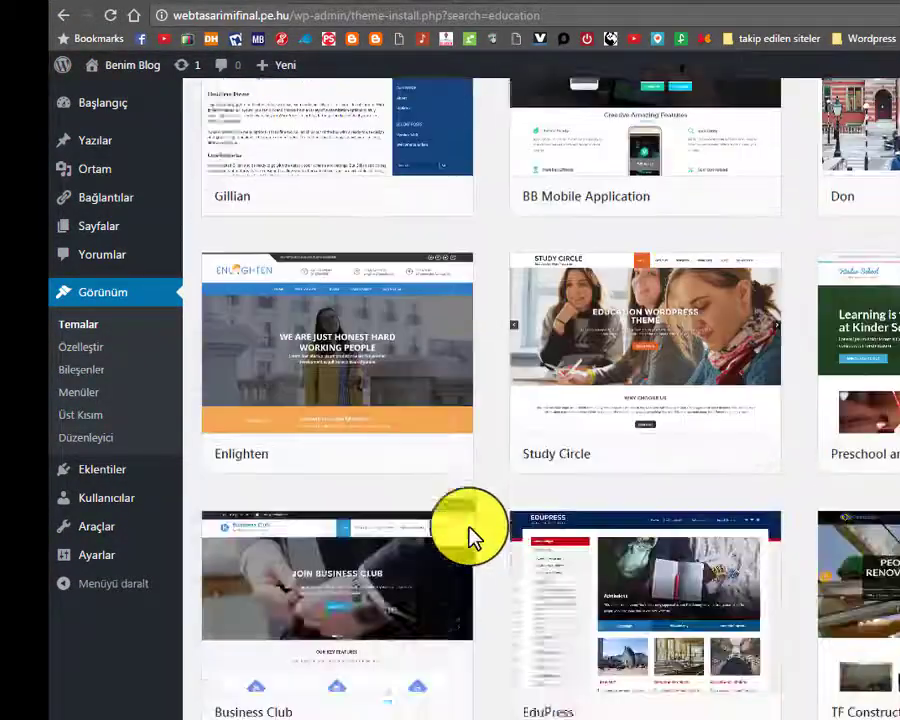
scroll(680, 643, "down", 3)
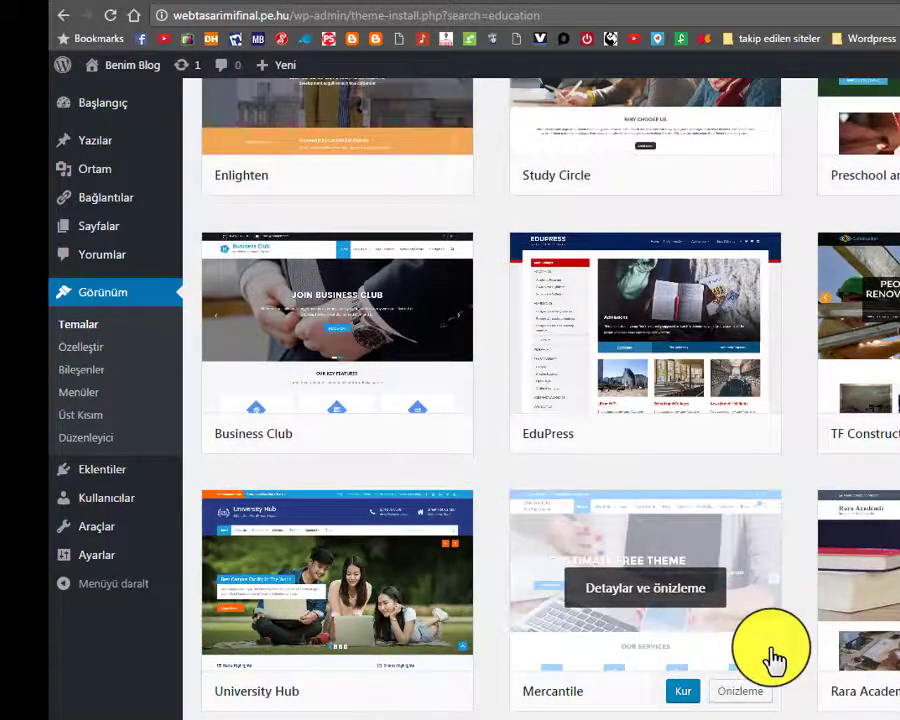
scroll(770, 650, "down", 4)
scroll(770, 650, "down", 2)
scroll(893, 618, "down", 3)
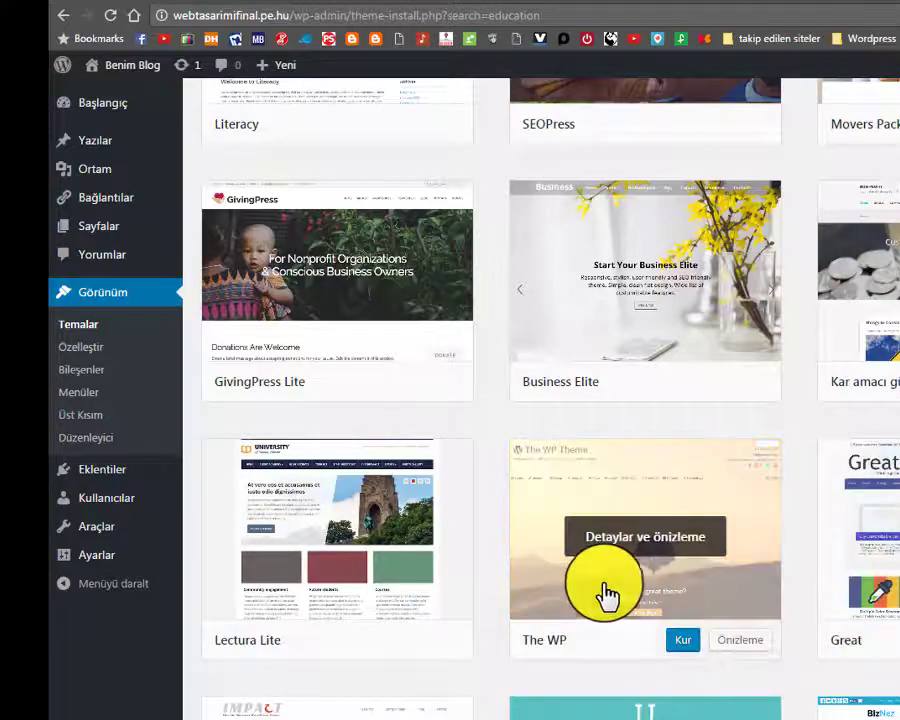
scroll(433, 548, "down", 2)
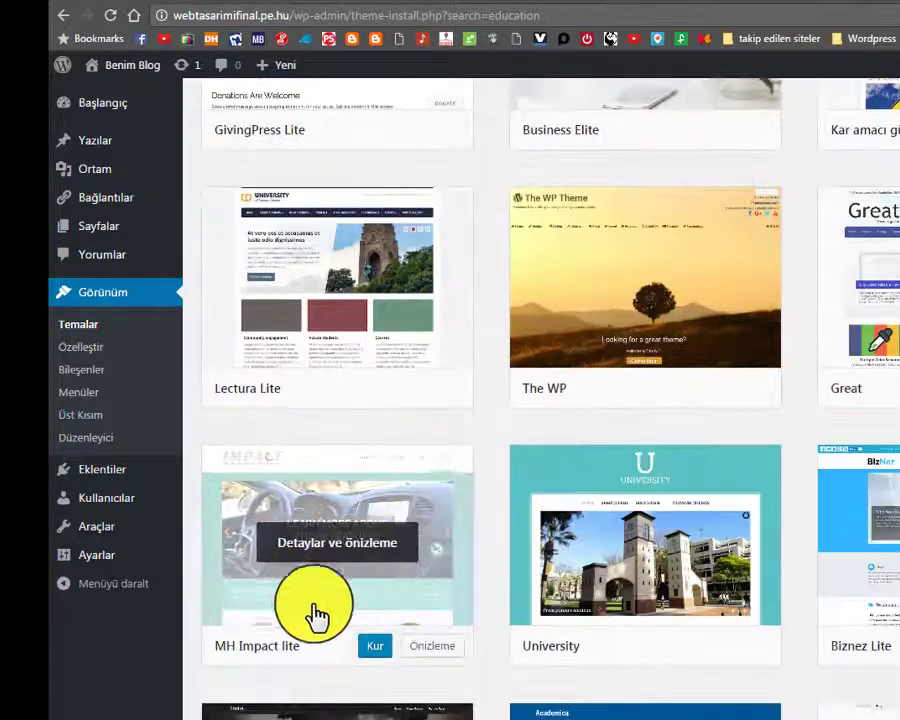
scroll(875, 610, "down", 2)
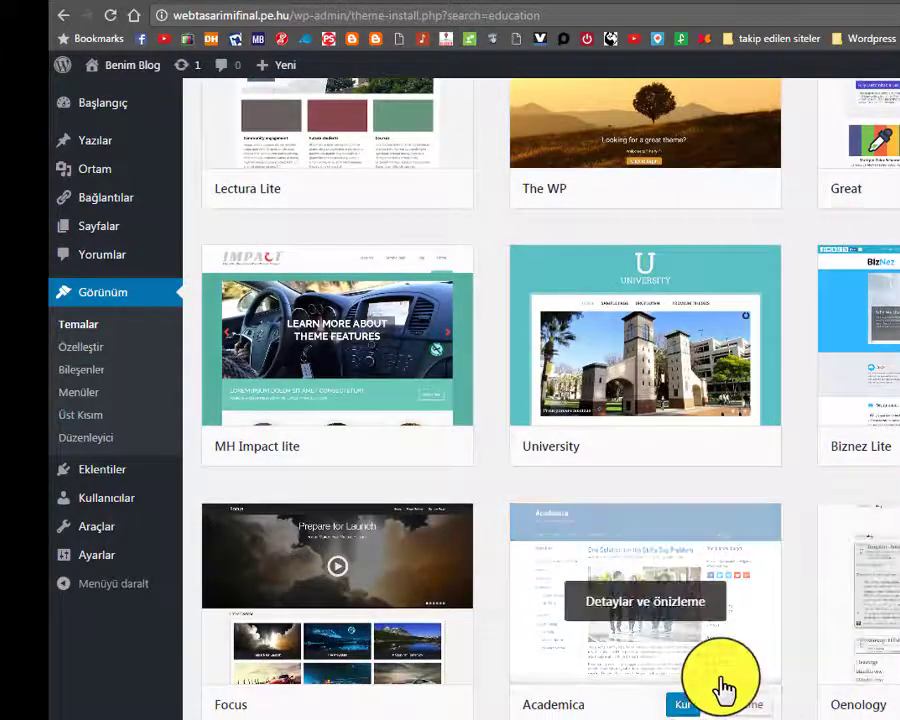
type("liter")
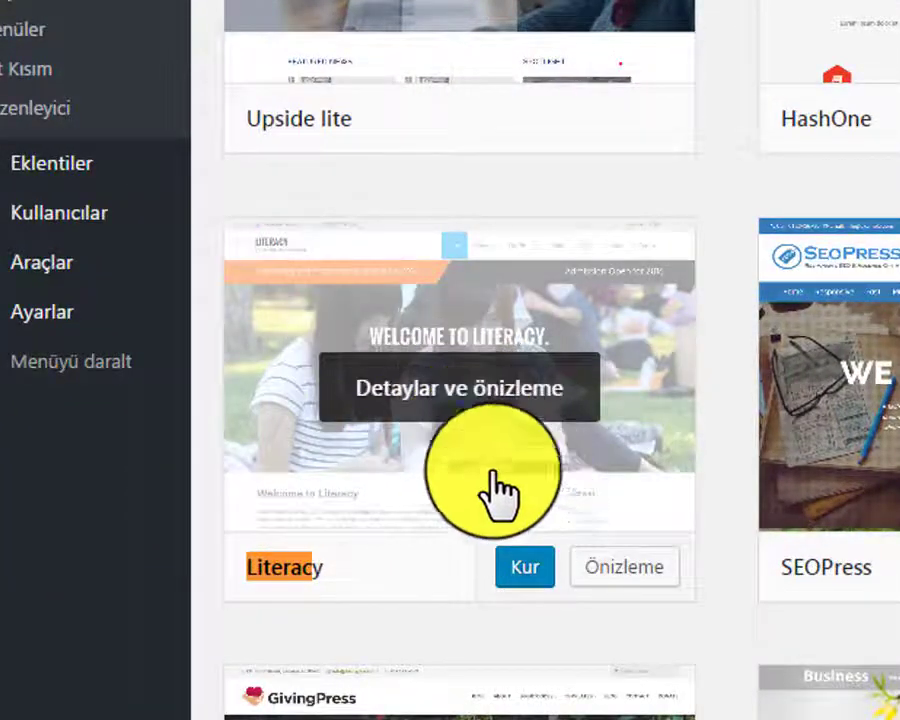
left_click(520, 575)
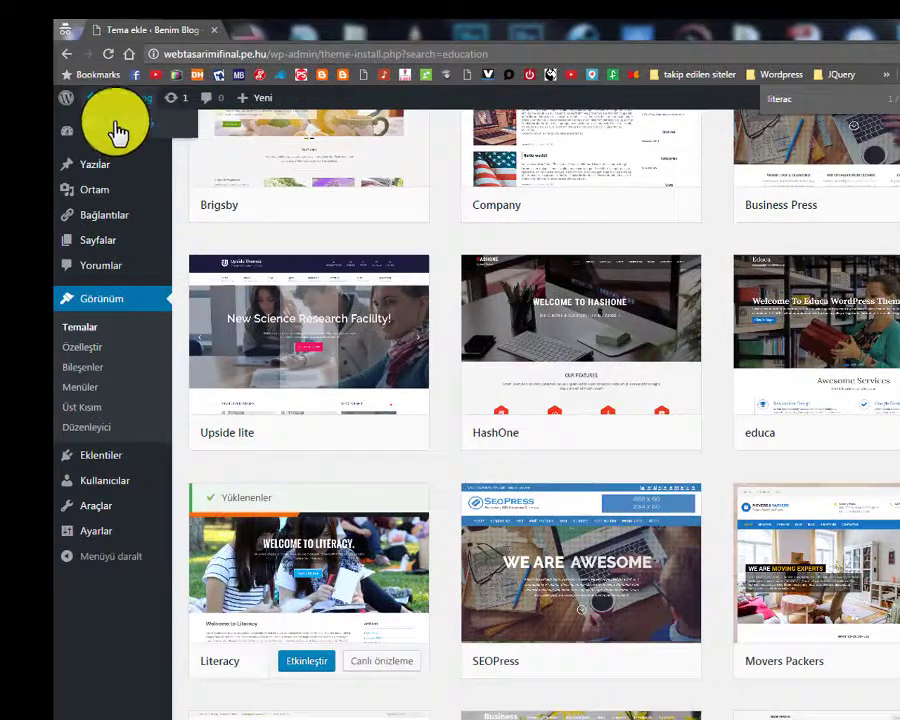
Open the live site in a new tab, then activate the Literacy theme
right_click(125, 128)
left_click(195, 128)
left_click(255, 35)
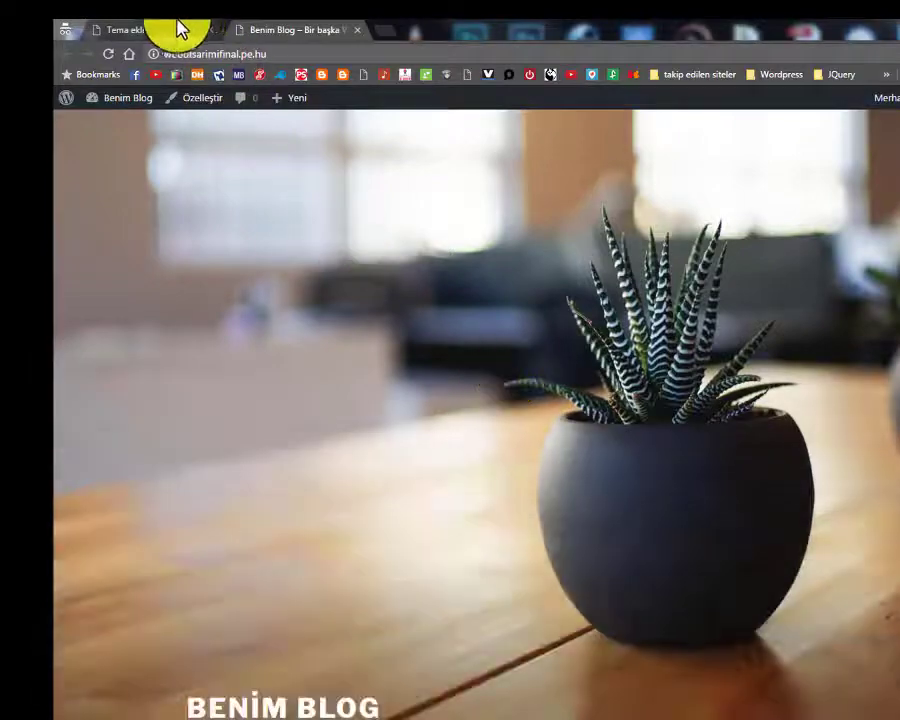
left_click(172, 30)
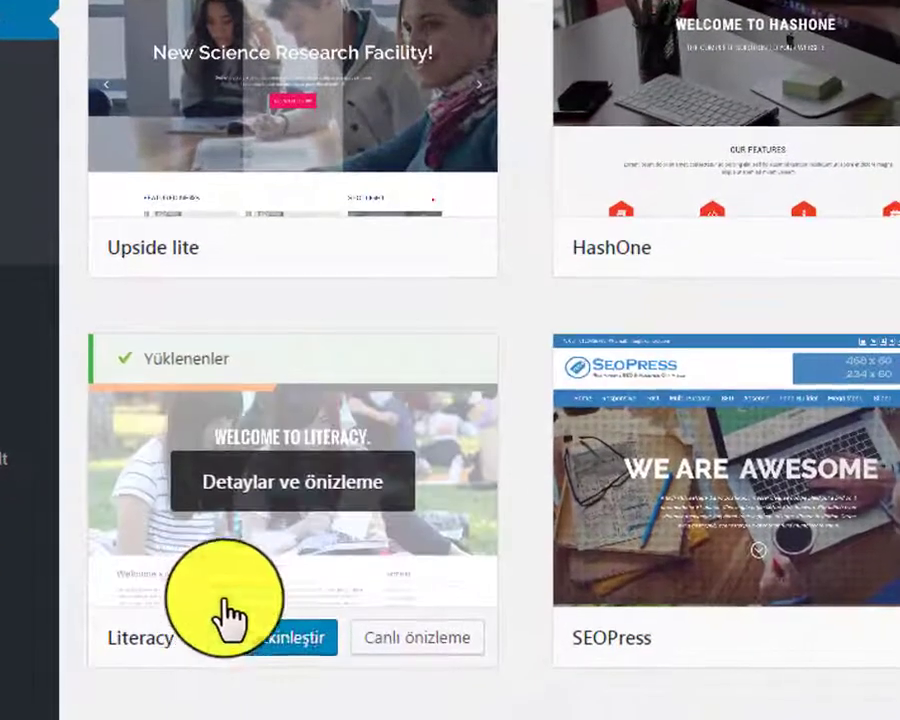
left_click(277, 634)
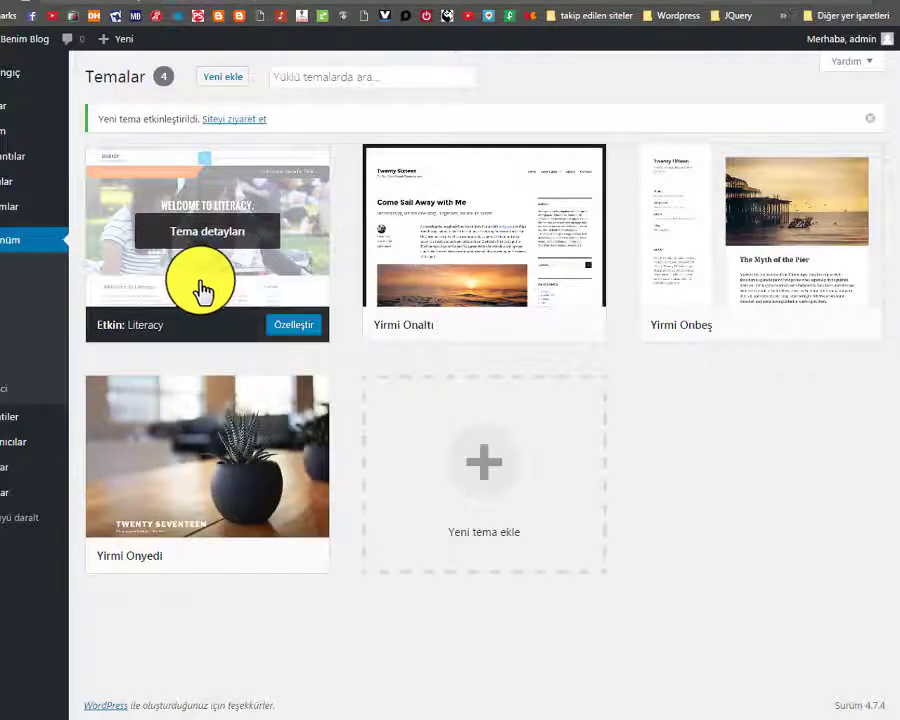
left_click(240, 119)
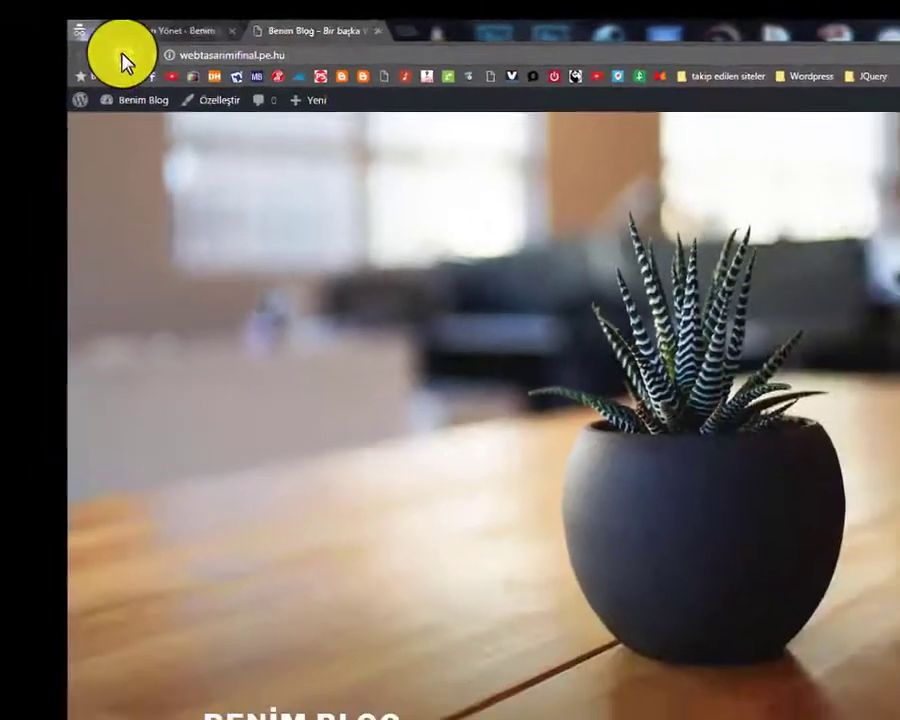
left_click(130, 72)
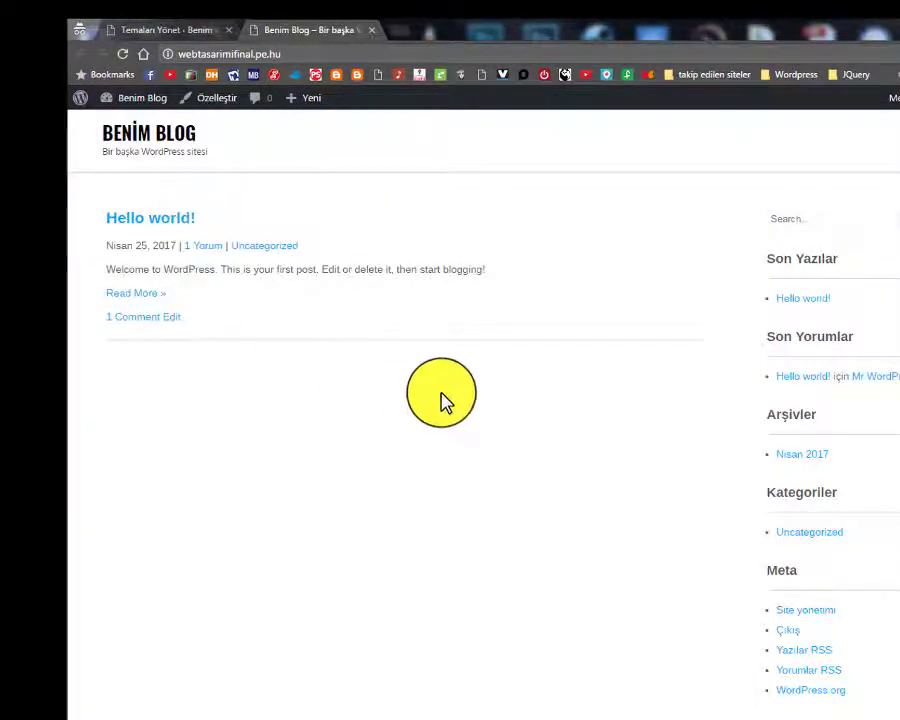
scroll(442, 398, "down", 1)
scroll(394, 430, "up", 1)
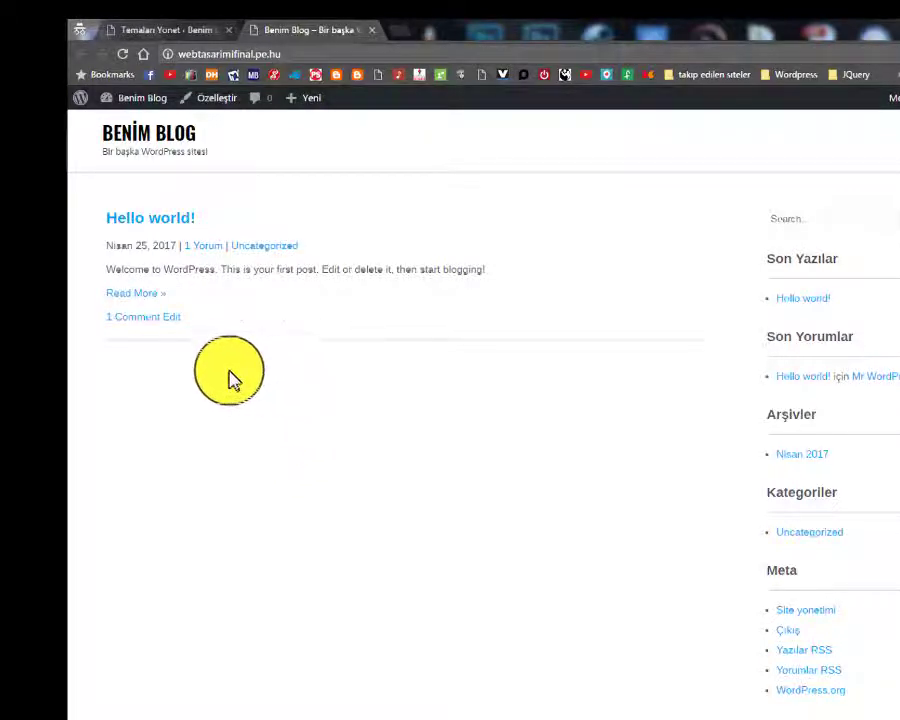
scroll(516, 414, "down", 1)
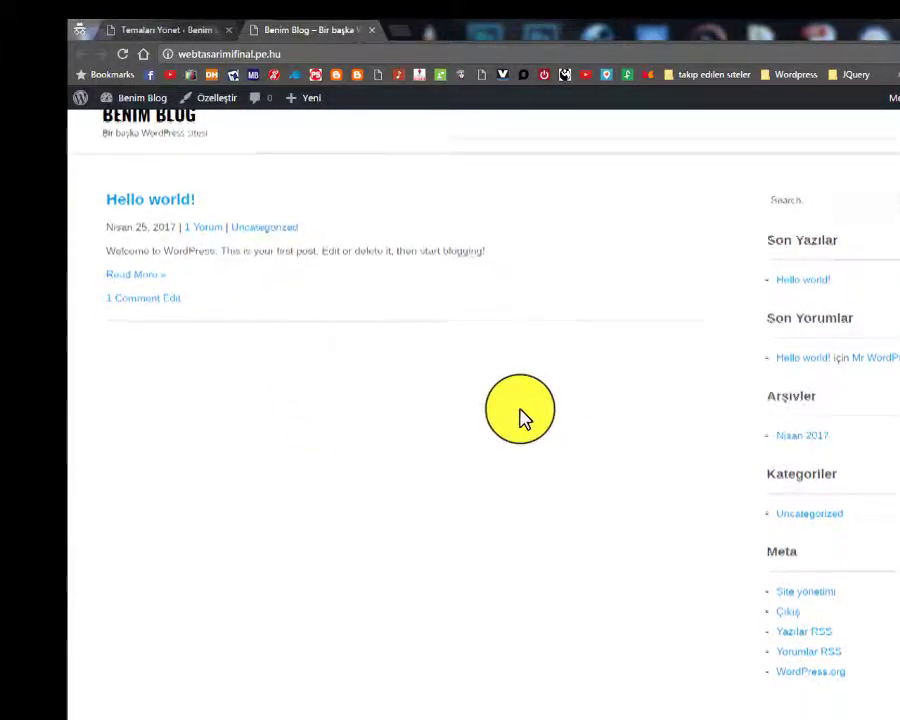
scroll(516, 414, "up", 1)
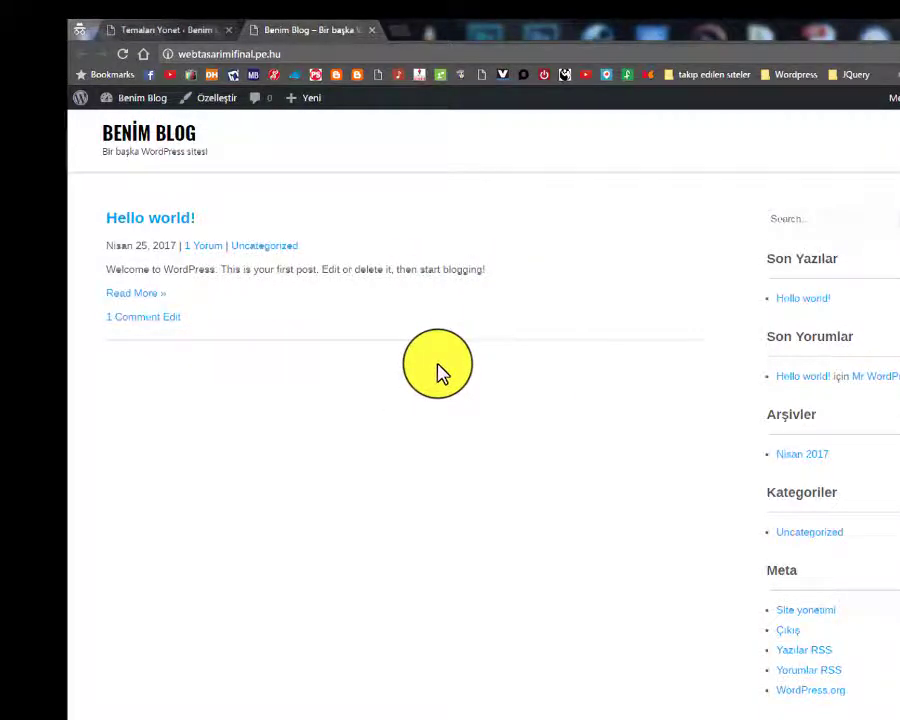
scroll(437, 372, "down", 1)
scroll(437, 372, "up", 1)
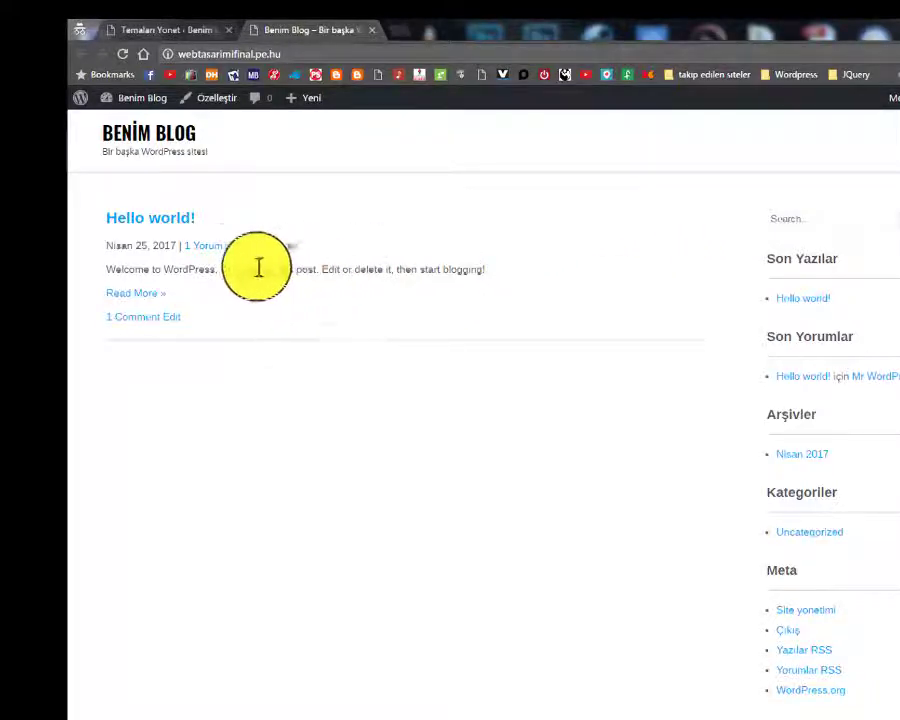
left_click(187, 27)
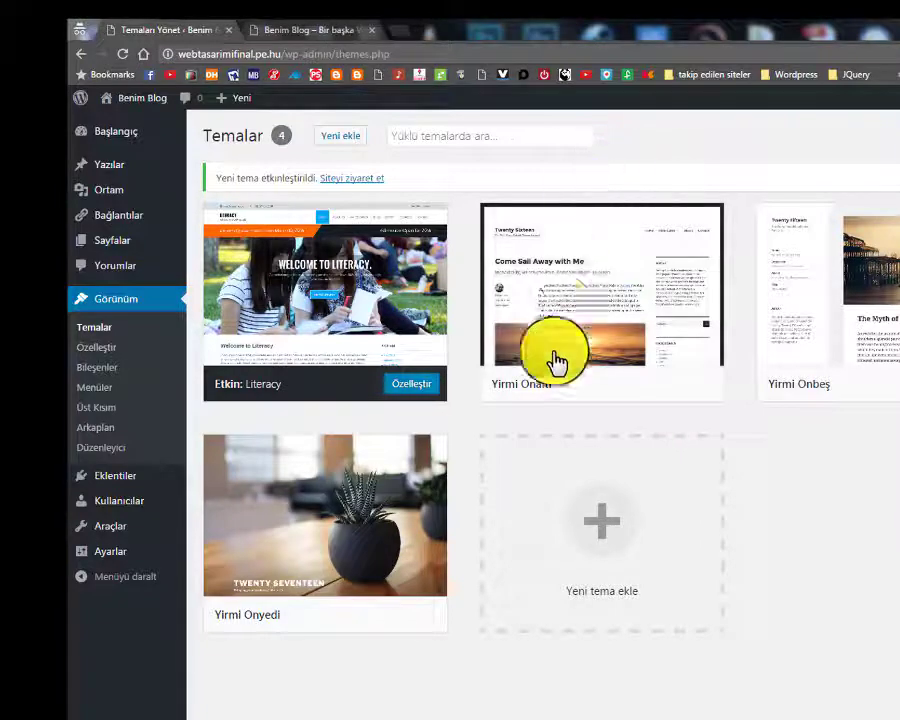
left_click(342, 31)
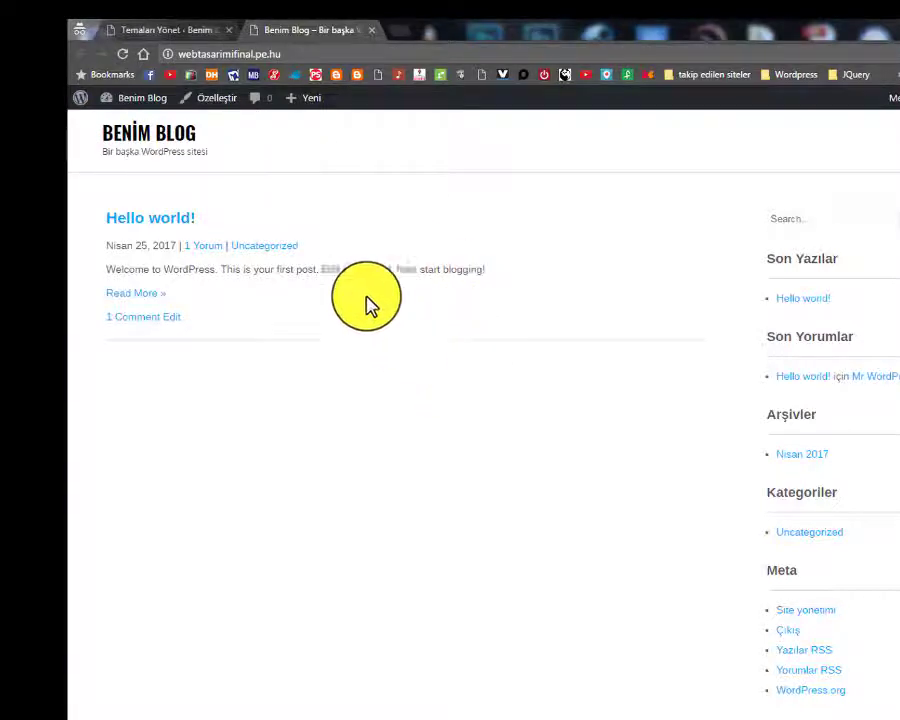
left_click(180, 30)
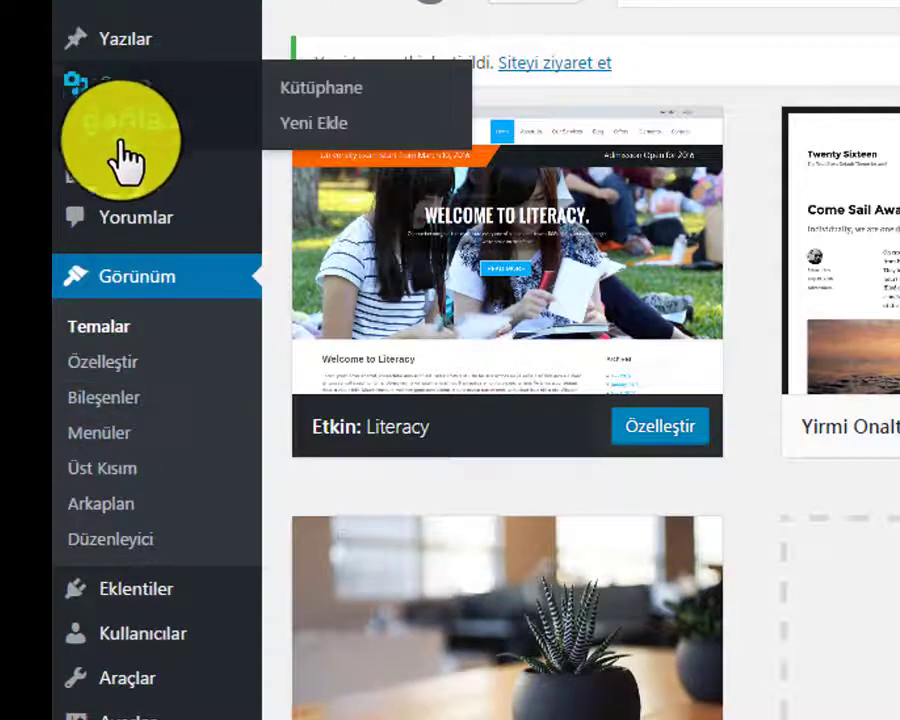
mouse_move(123, 176)
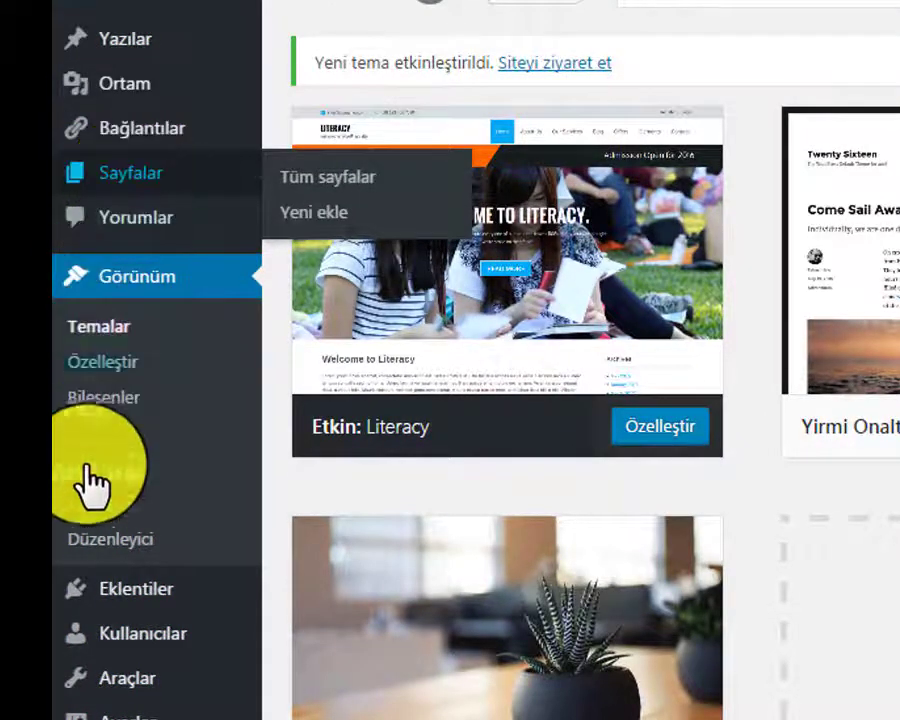
Go to the Menus editor and highlight the menu-naming instructions
left_click(100, 432)
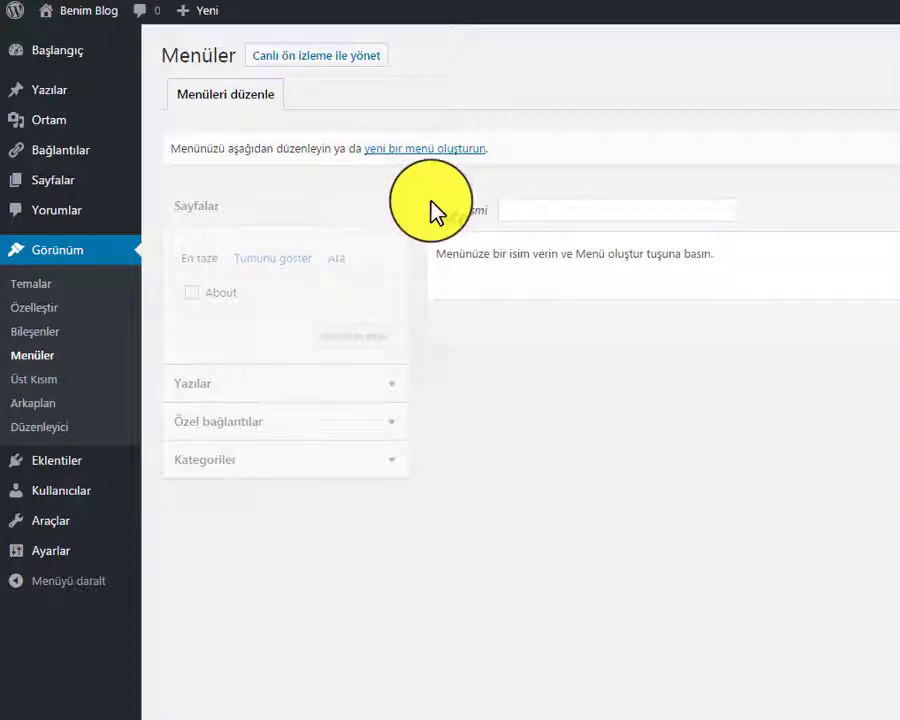
left_click_drag(436, 211, 482, 214)
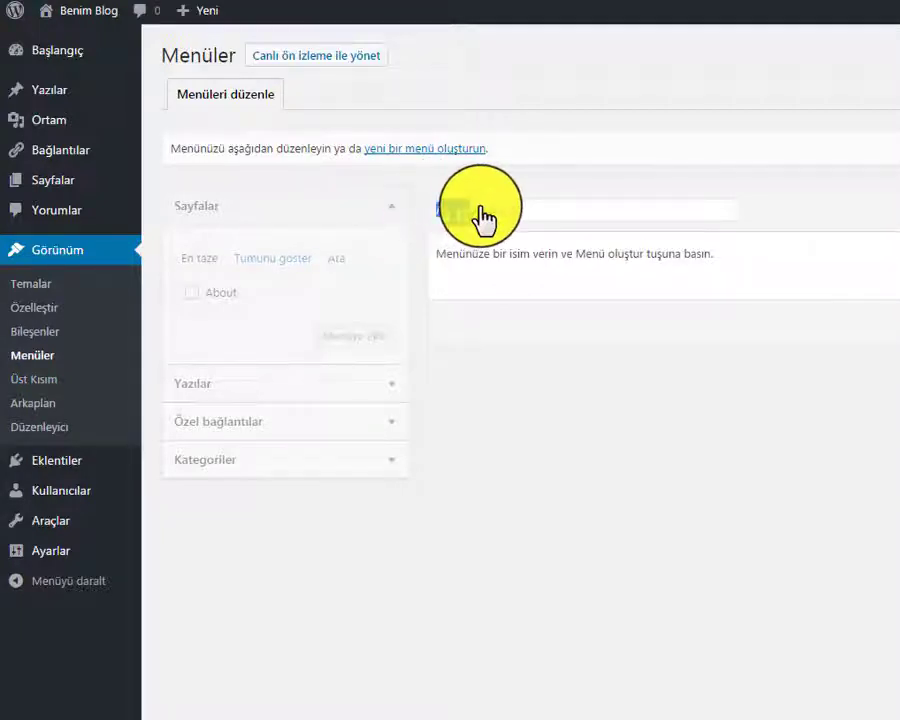
left_click(476, 287)
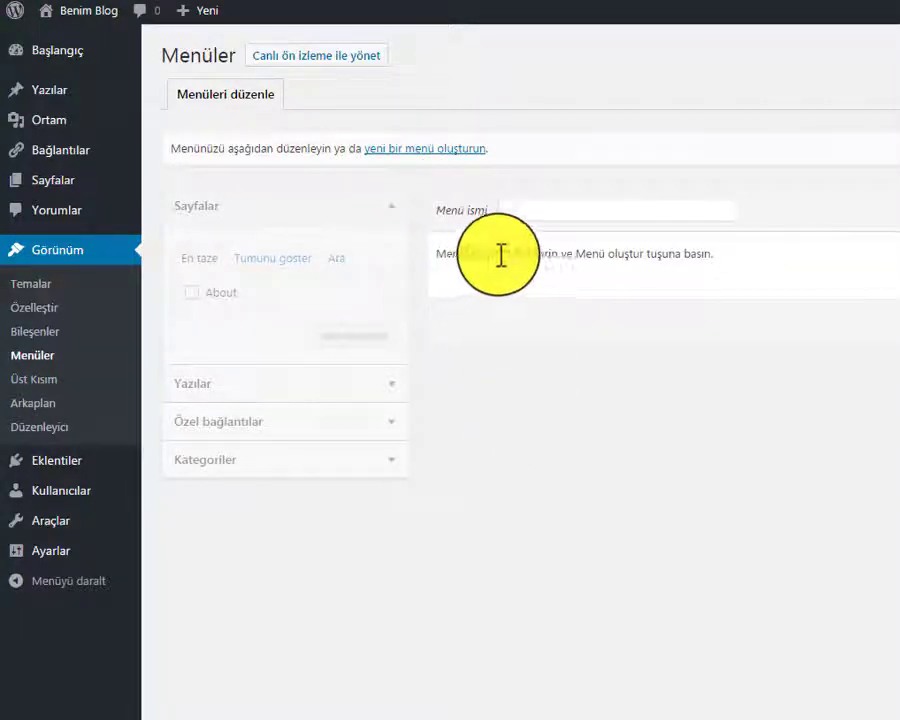
left_click_drag(719, 261, 440, 285)
left_click(546, 412)
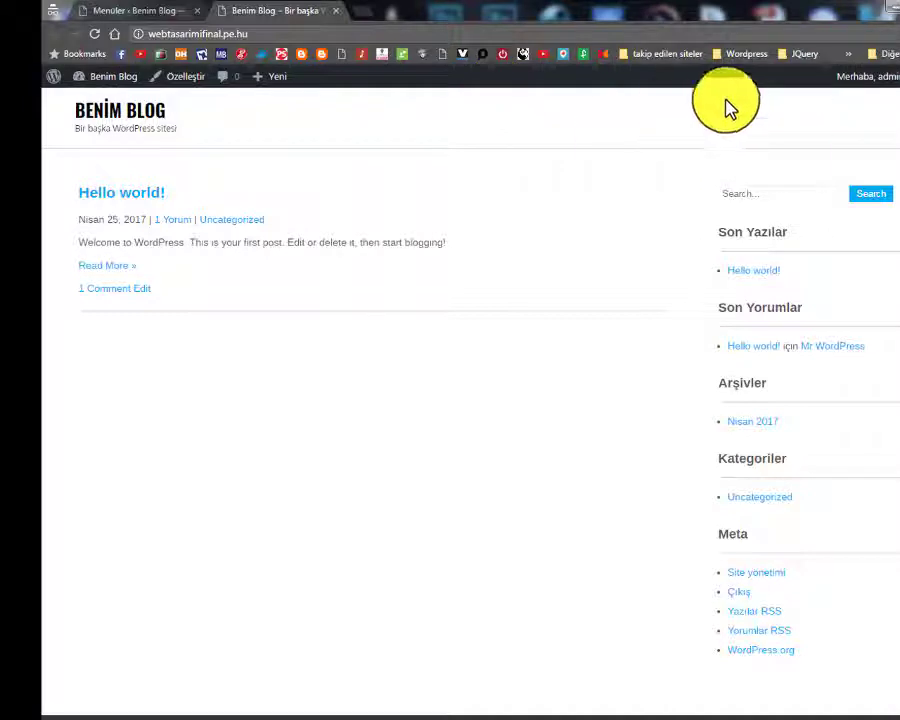
Create a new menu named 'Anasayfa'
left_click(143, 13)
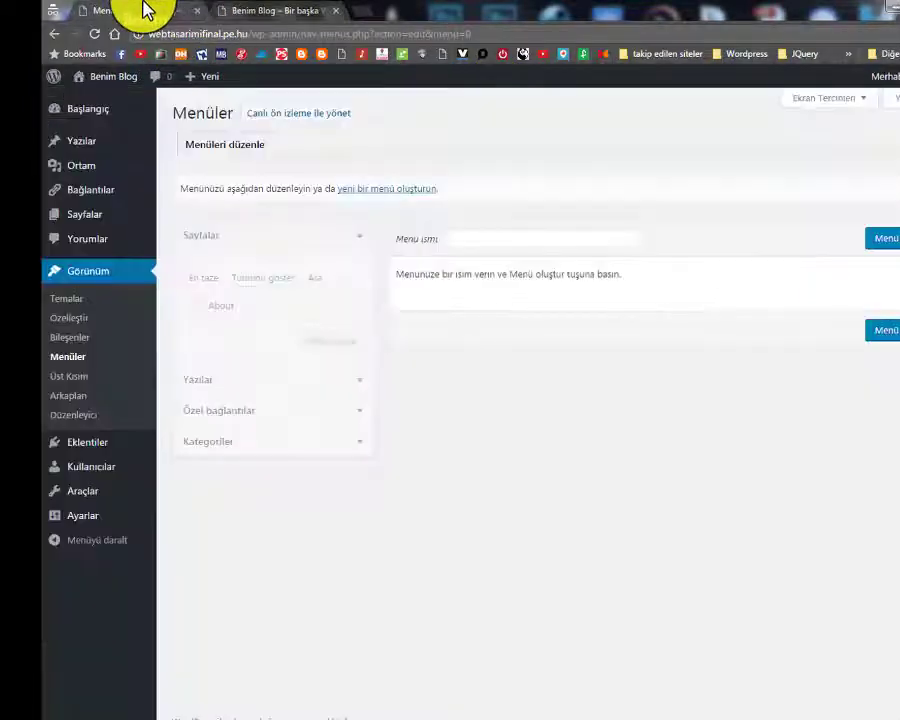
left_click(466, 239)
type("Anasayfa")
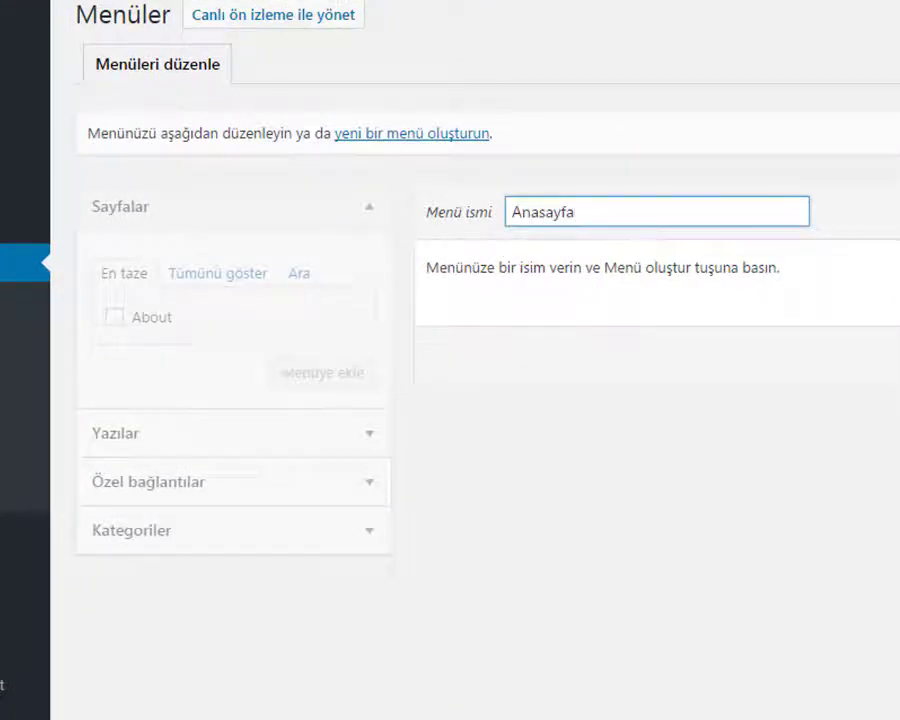
left_click(793, 138)
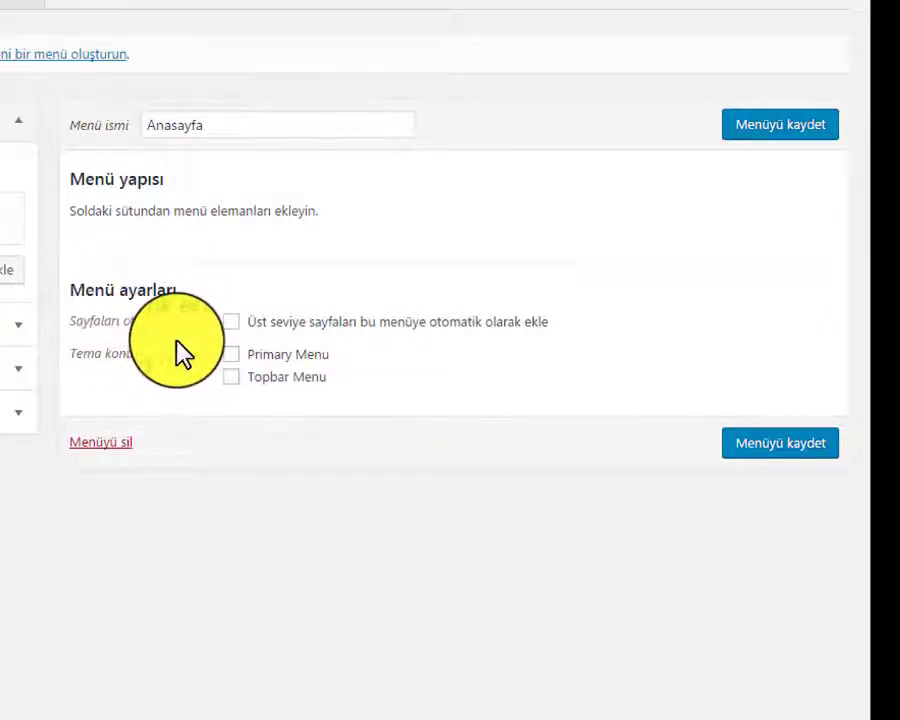
Assign the Anasayfa menu to the Primary Menu and Topbar Menu theme locations
left_click_drag(68, 355, 205, 362)
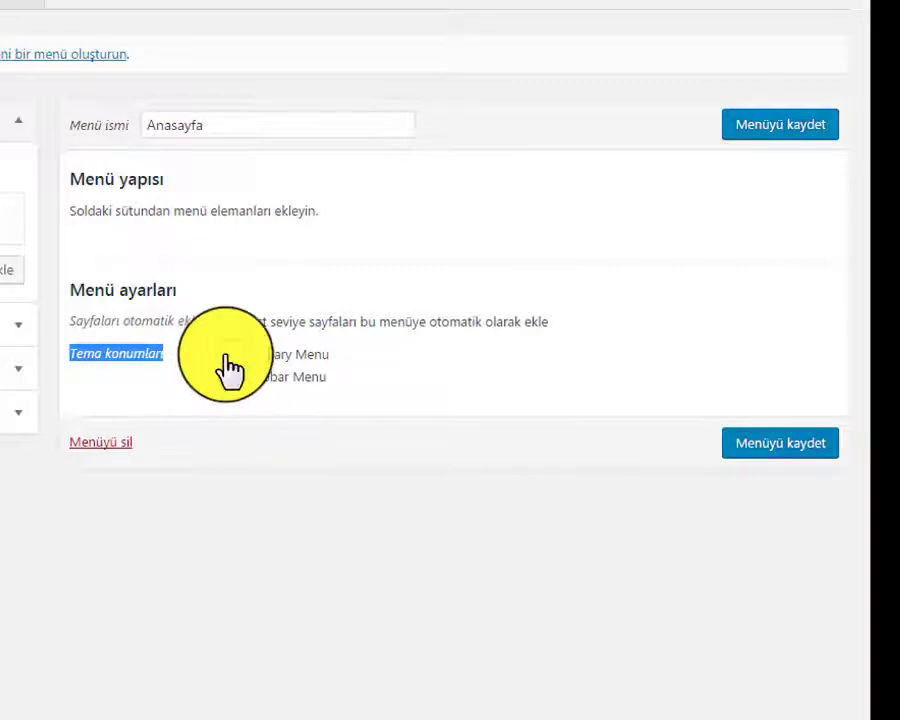
left_click(231, 355)
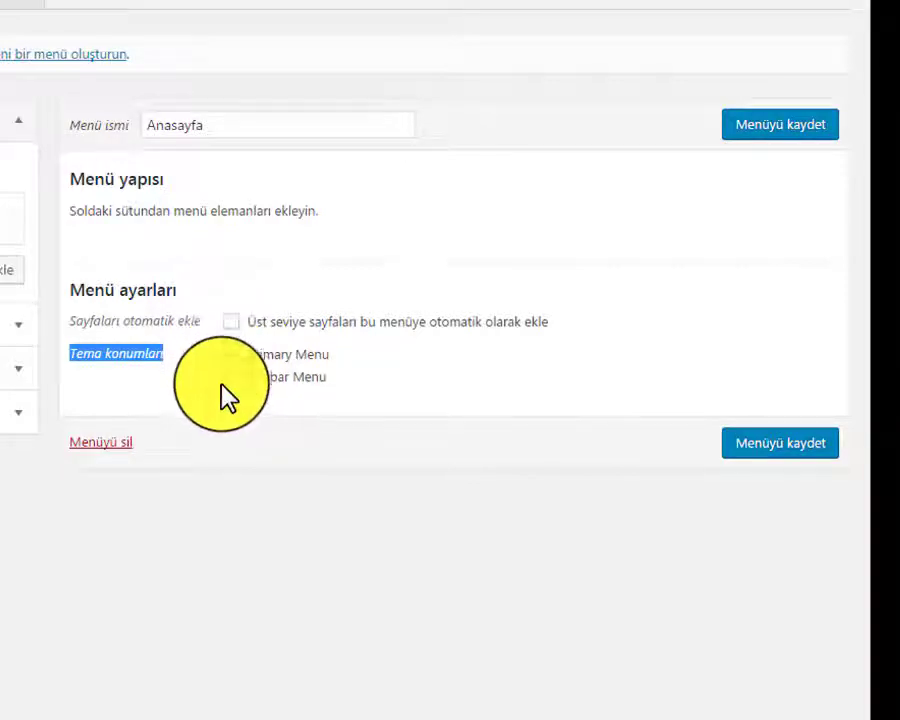
left_click(231, 377)
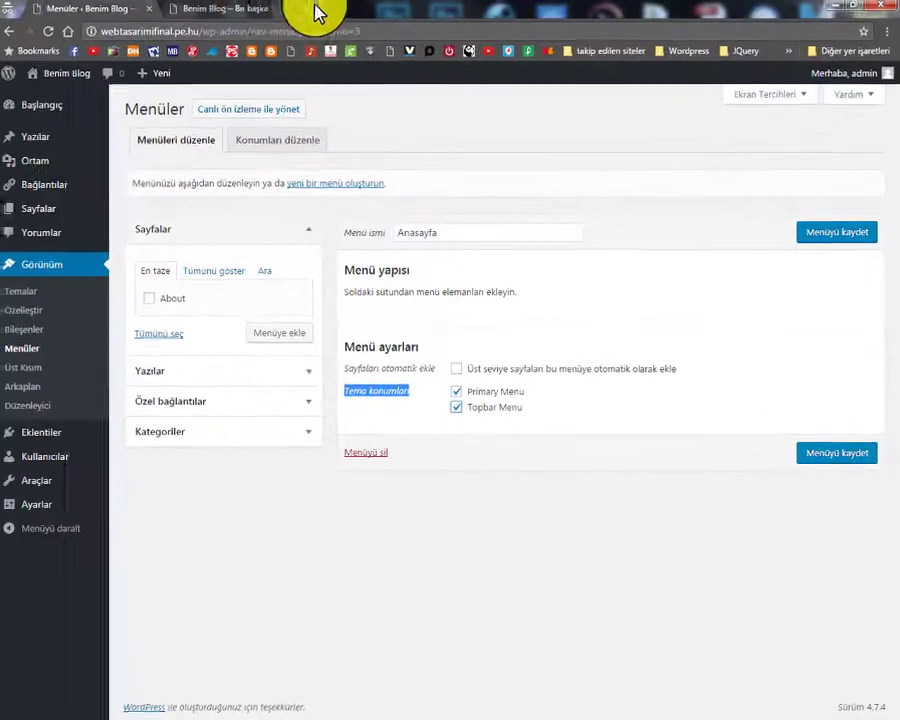
left_click(254, 10)
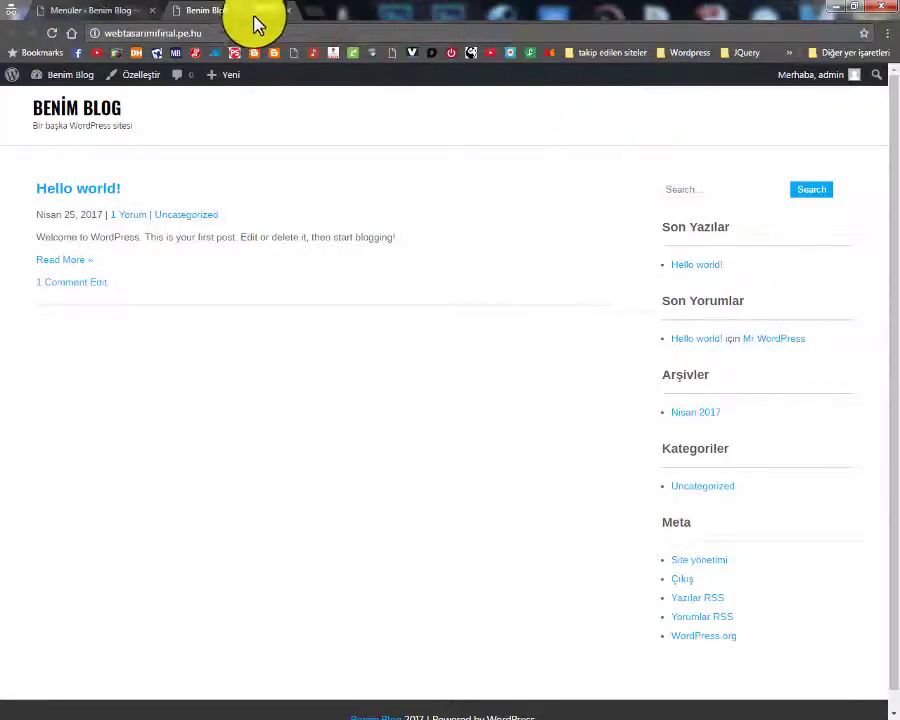
left_click(140, 10)
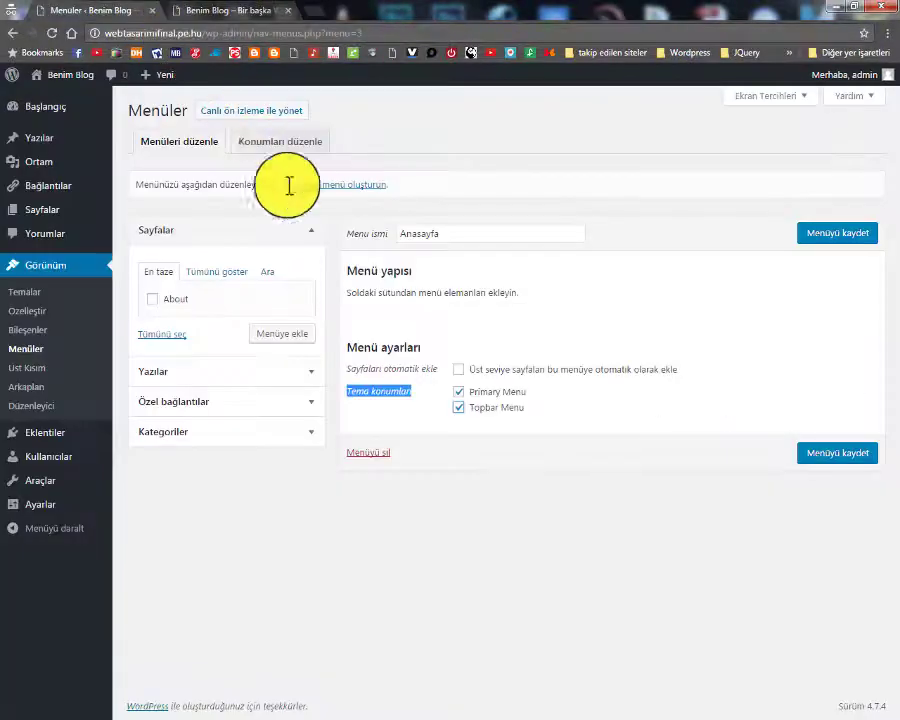
left_click(458, 392)
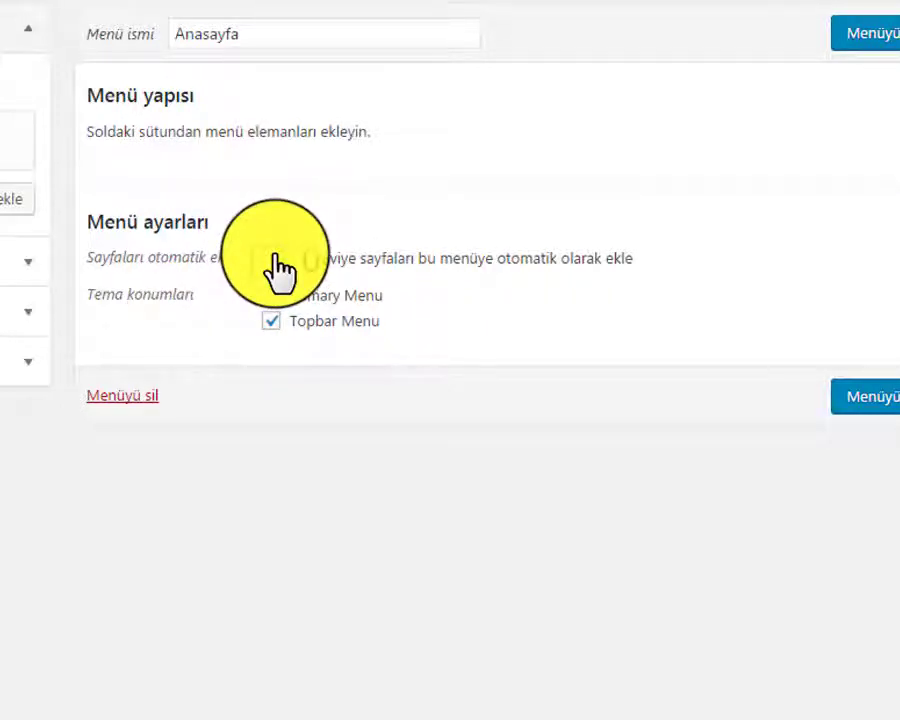
Save the menu and reload the live blog homepage to check it
left_click(262, 36)
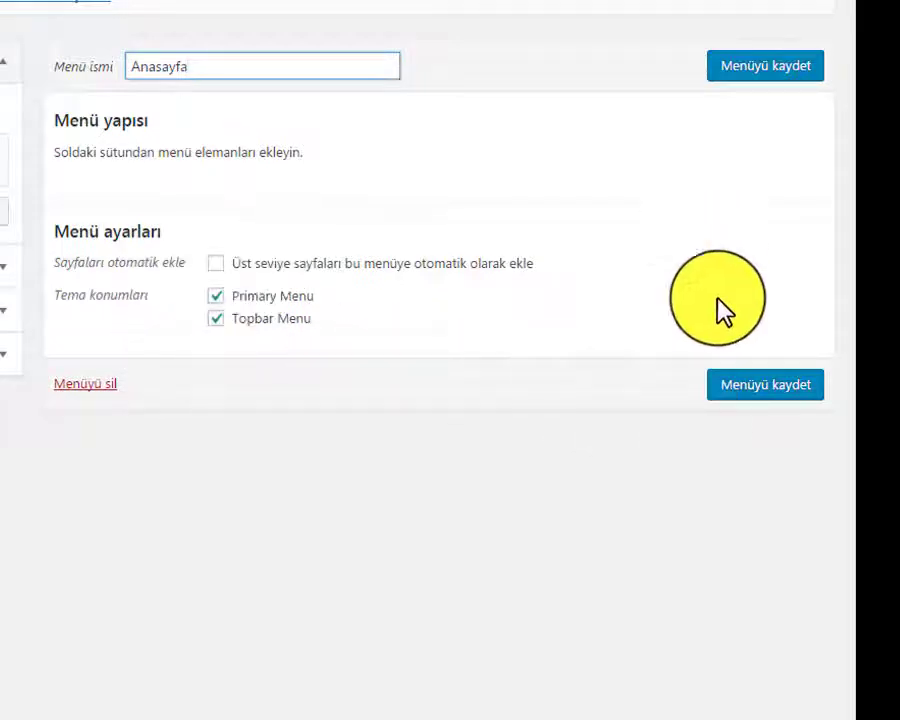
left_click(750, 390)
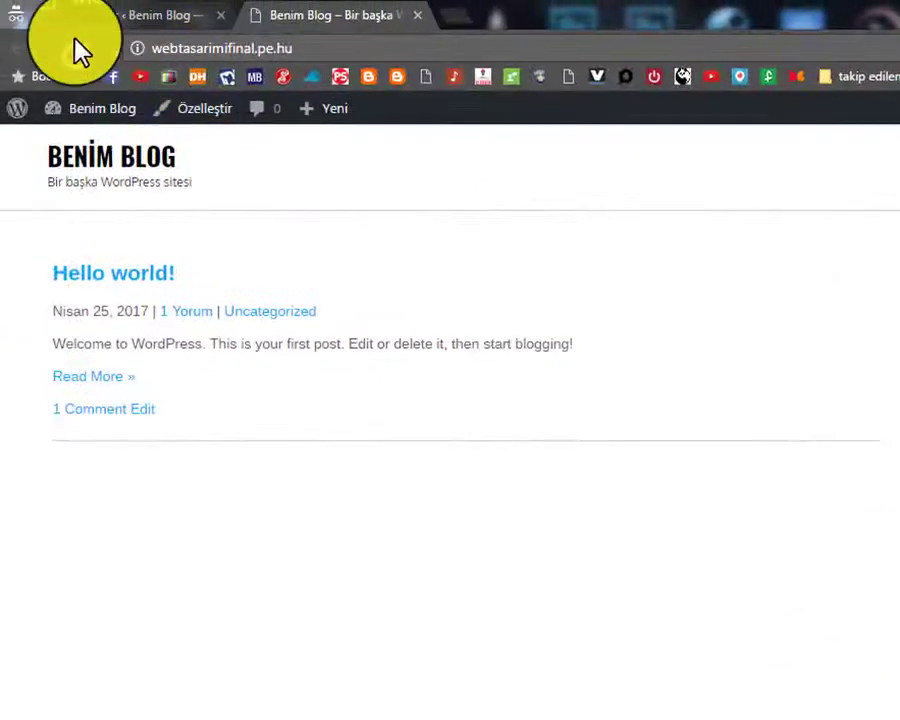
left_click(73, 47)
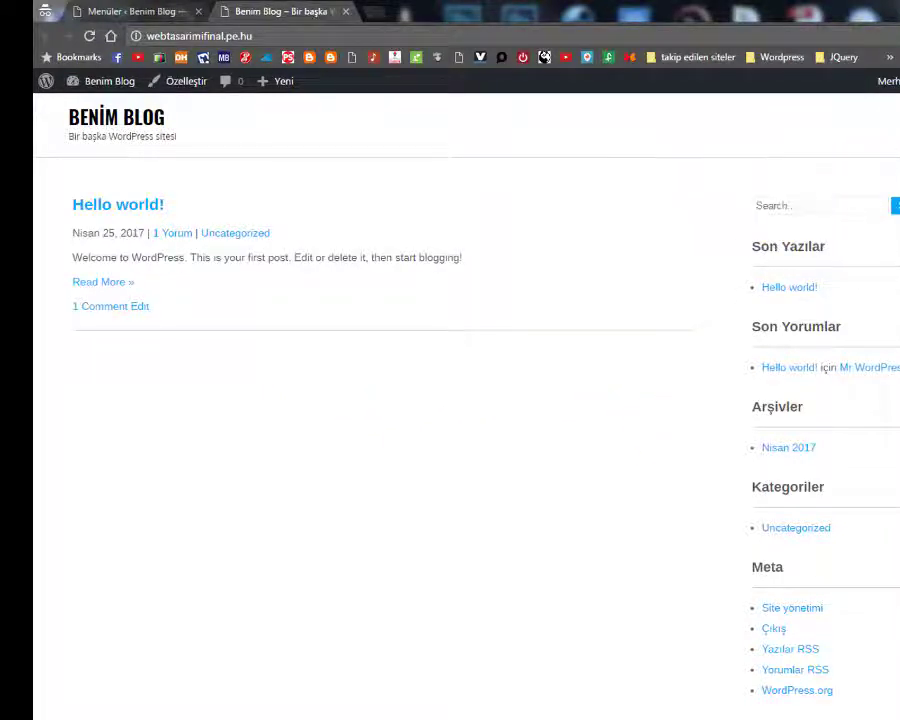
scroll(640, 160, "down", 1)
scroll(600, 130, "up", 1)
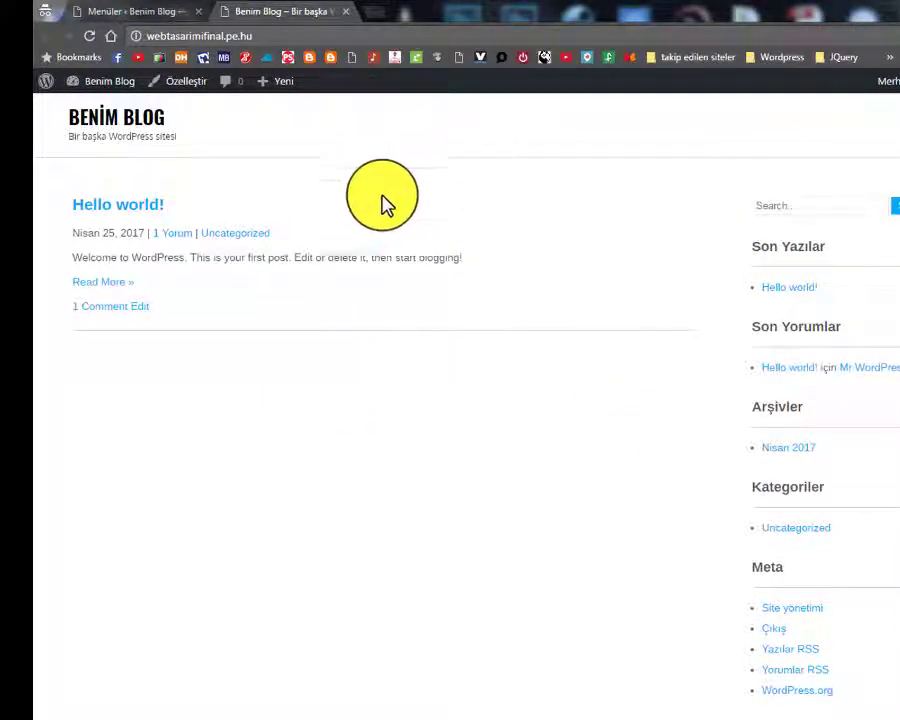
scroll(287, 197, "down", 1)
scroll(250, 110, "up", 1)
Add the About page to the Anasayfa menu, save it, and return to the blog
left_click(104, 37)
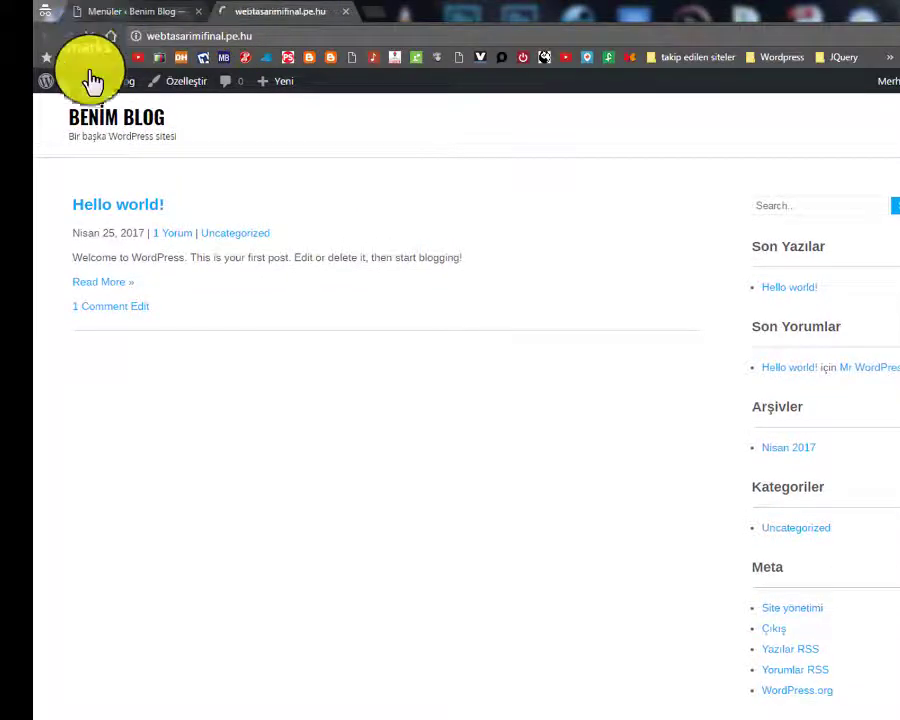
mouse_move(92, 80)
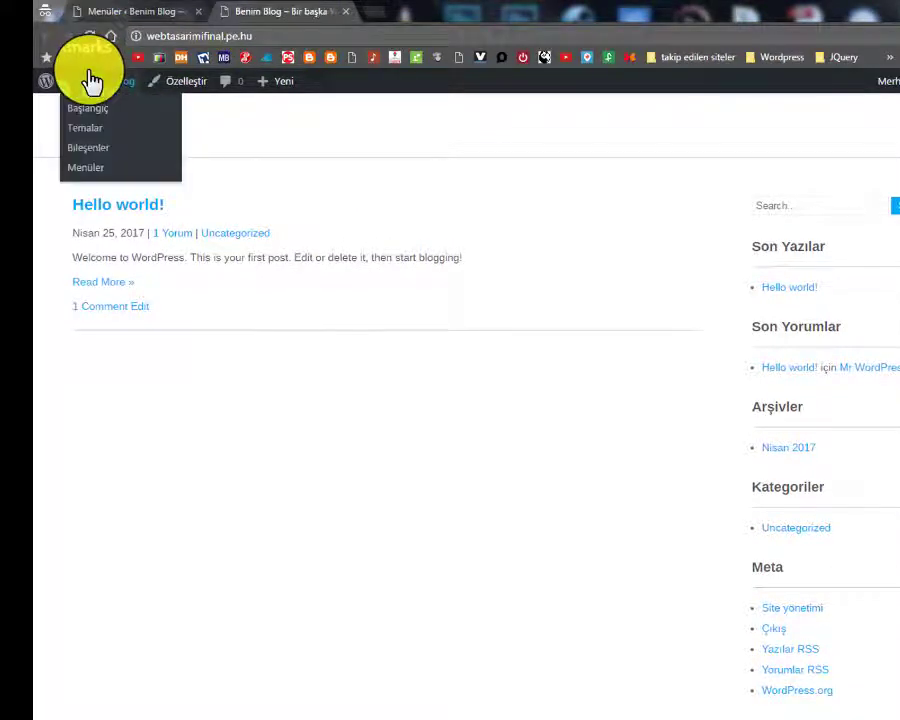
left_click(125, 11)
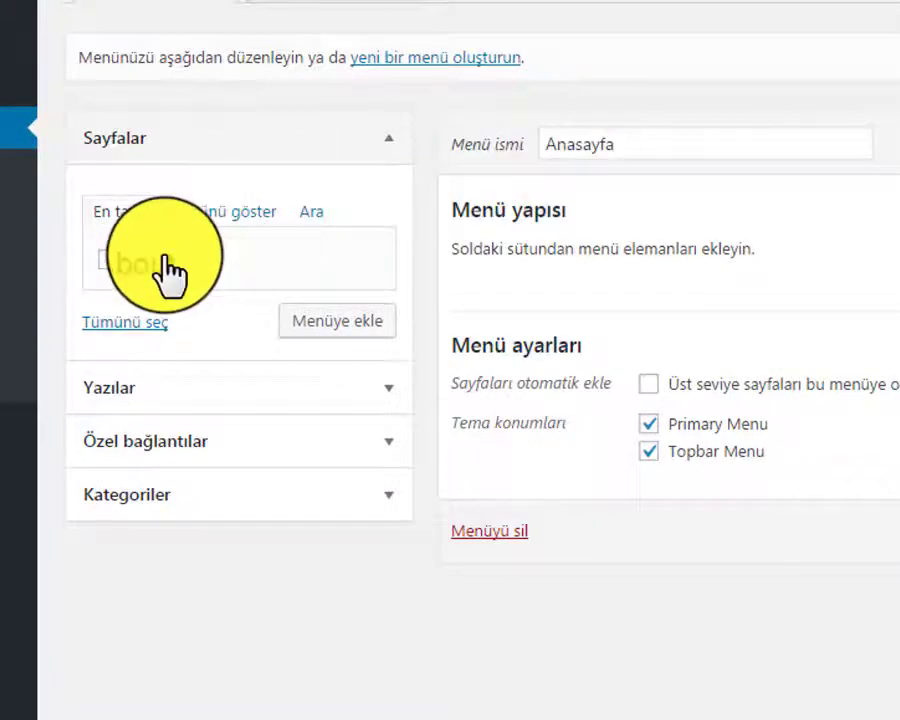
left_click_drag(168, 268, 291, 275)
left_click(108, 260)
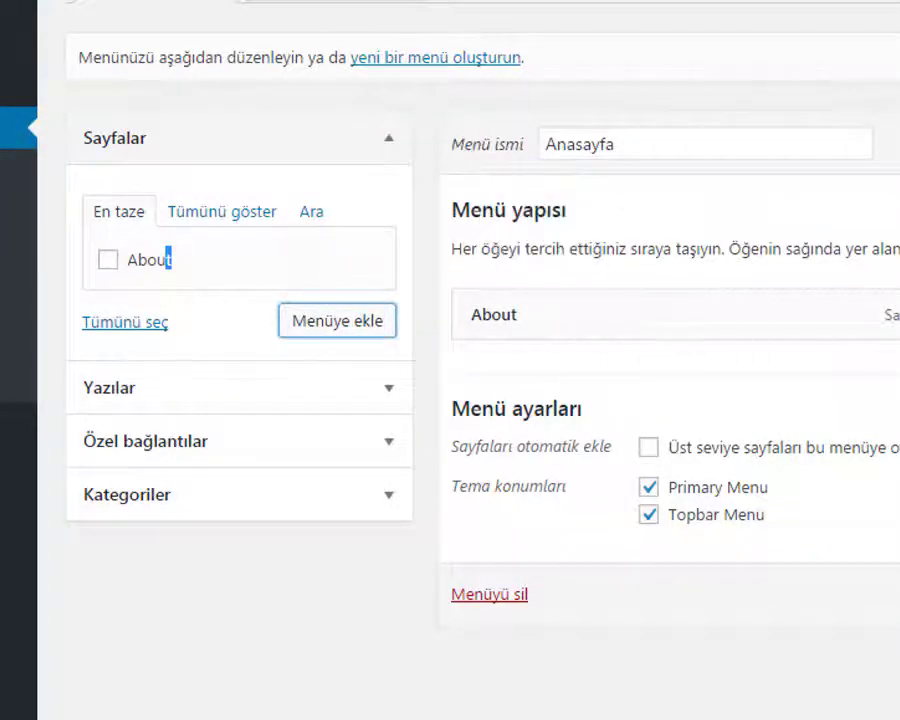
left_click(690, 612)
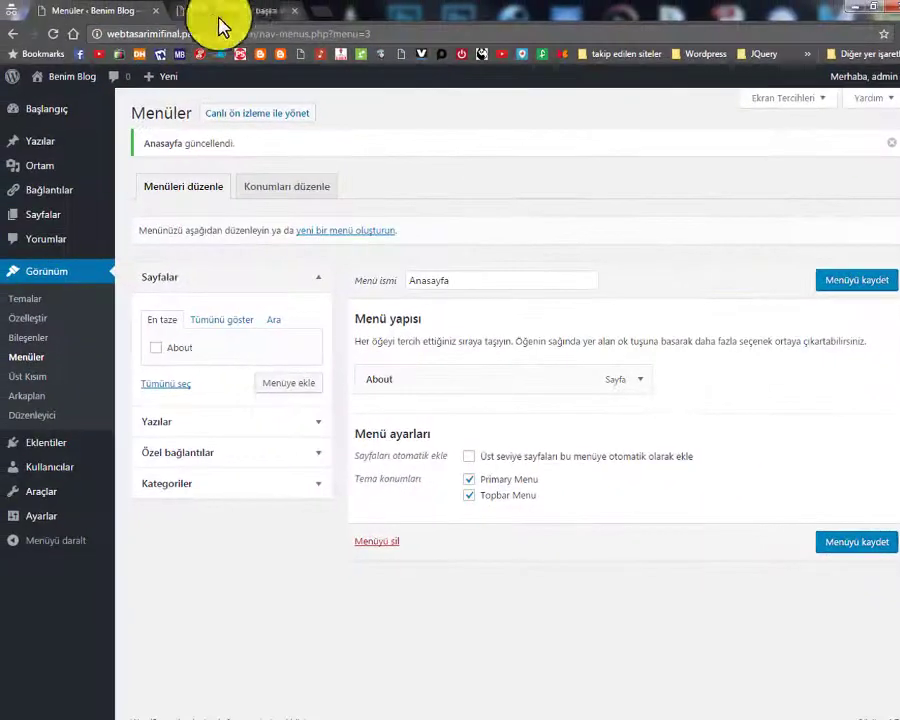
left_click(248, 12)
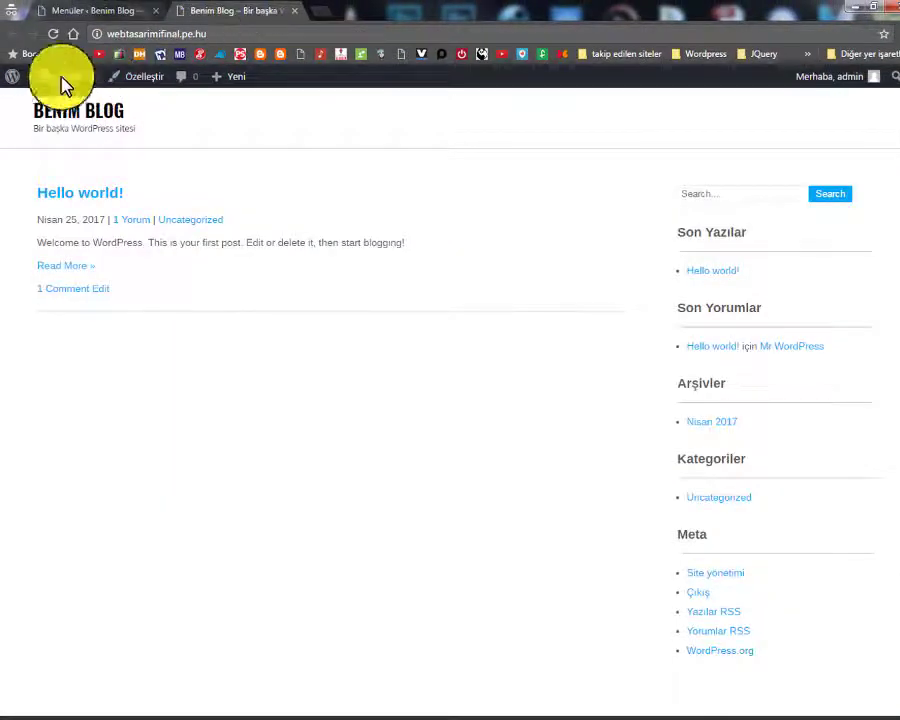
Clear Topbar Menu from the Anasayfa menu's locations, keeping only Primary Menu, and save
left_click(52, 33)
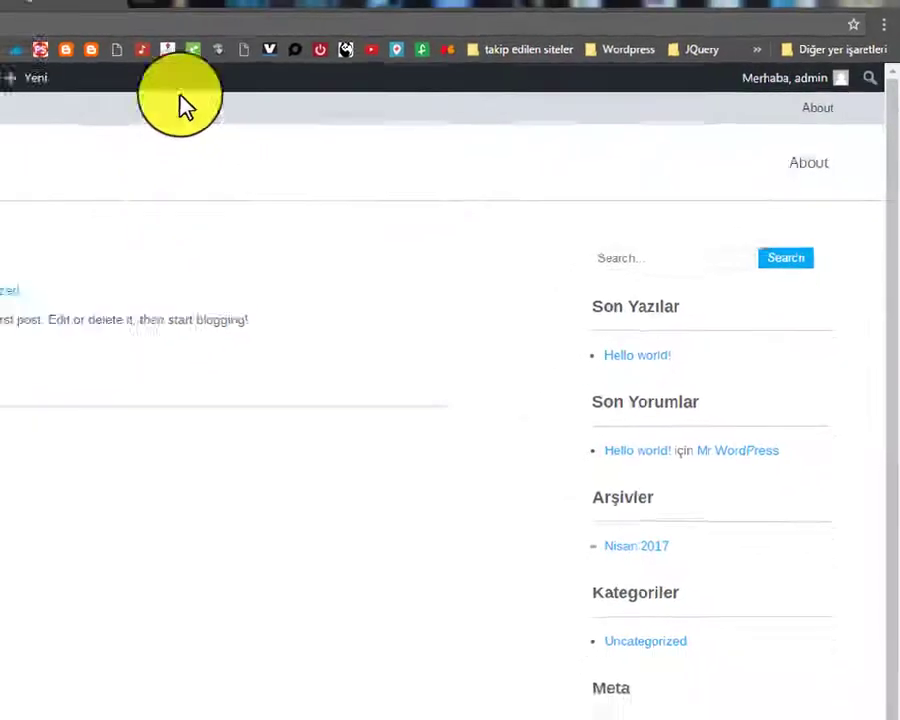
left_click(120, 10)
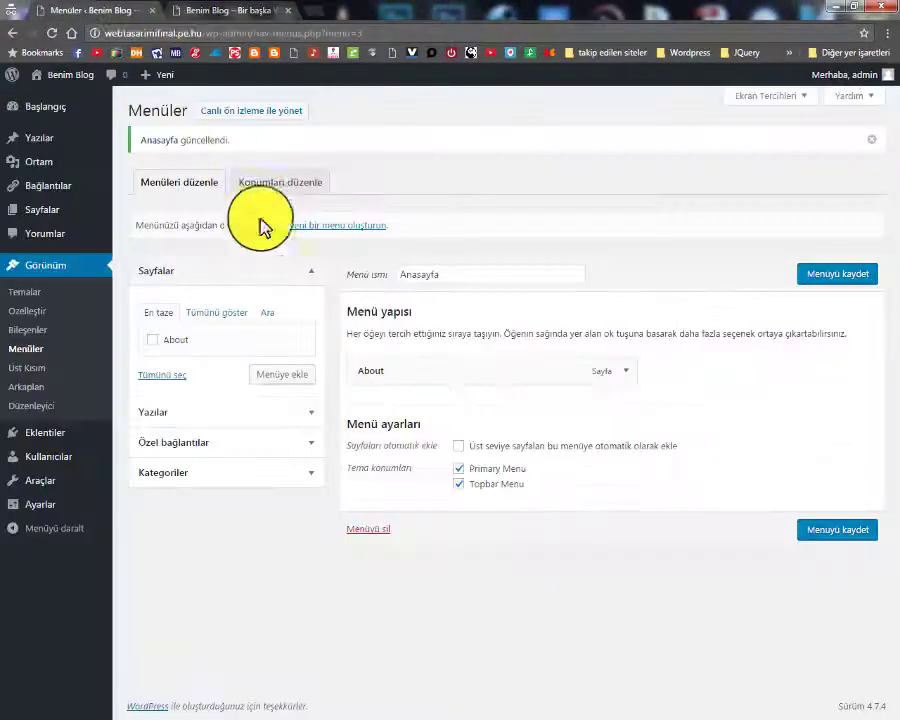
left_click(459, 470)
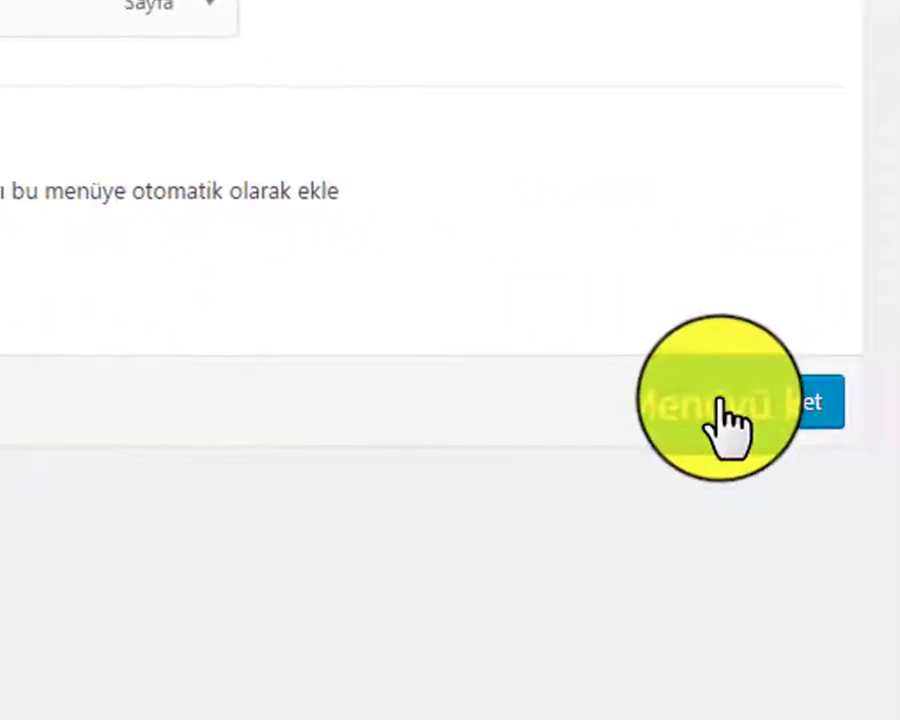
left_click(720, 402)
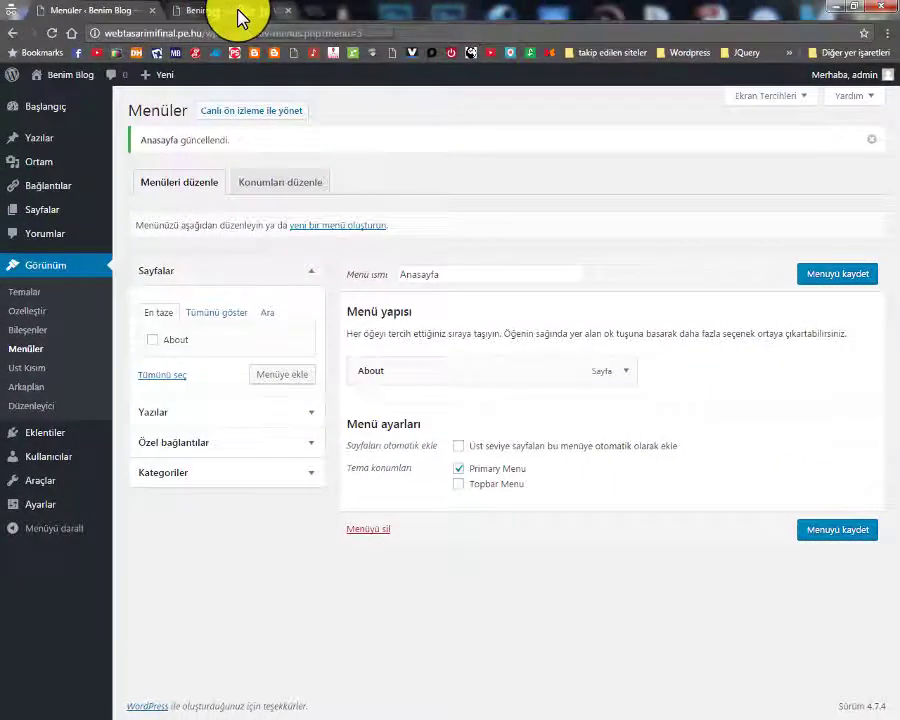
left_click(240, 14)
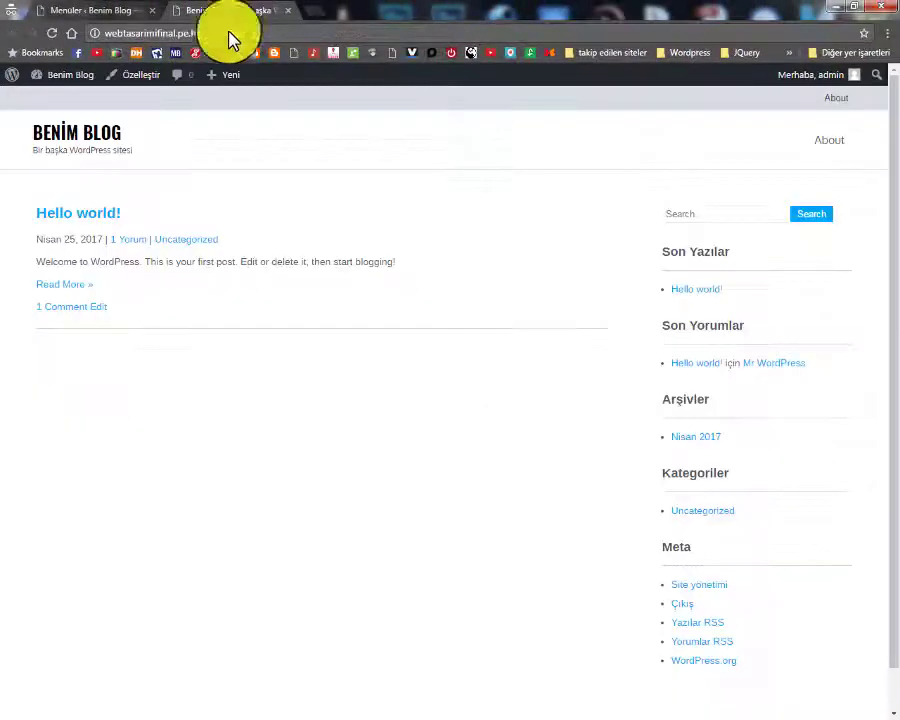
Reload the blog to see the About link in the header, then return to Menüler
left_click(51, 34)
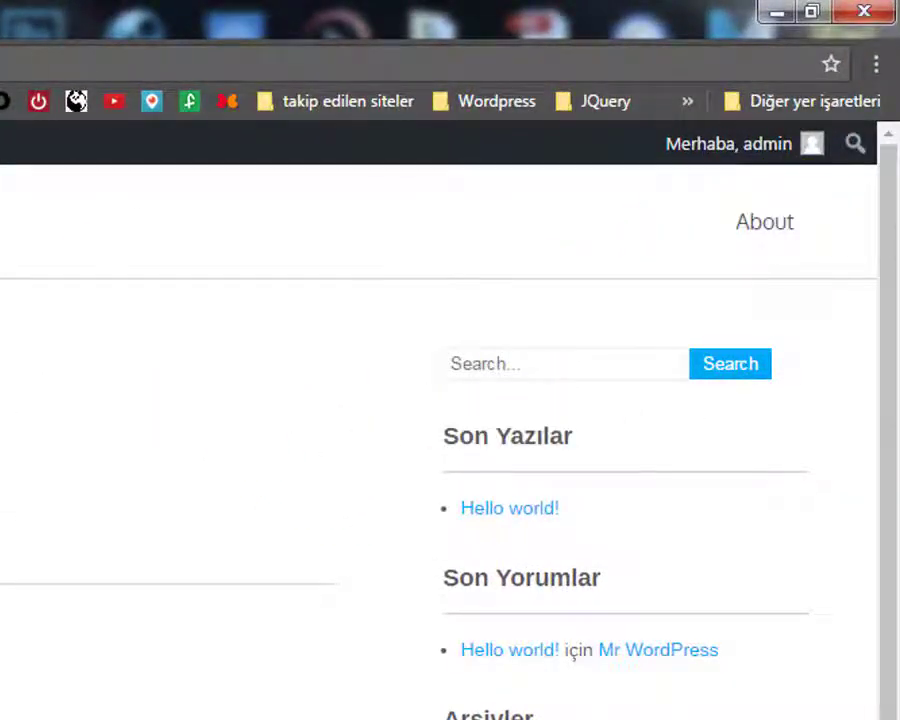
left_click(80, 10)
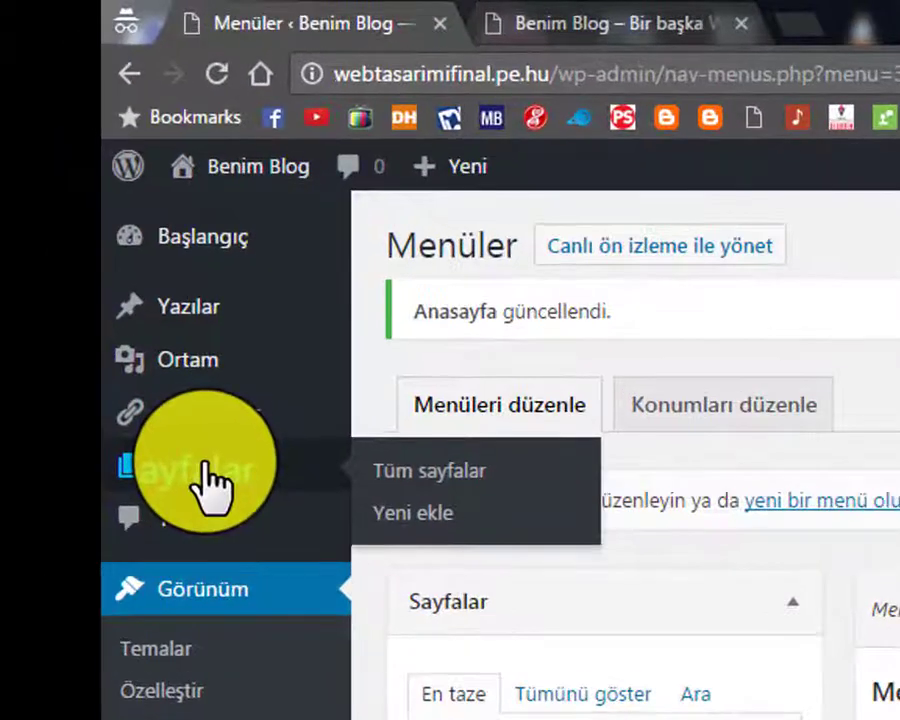
Open All Pages and start, then cancel, a Quick Edit of the About page
left_click(208, 470)
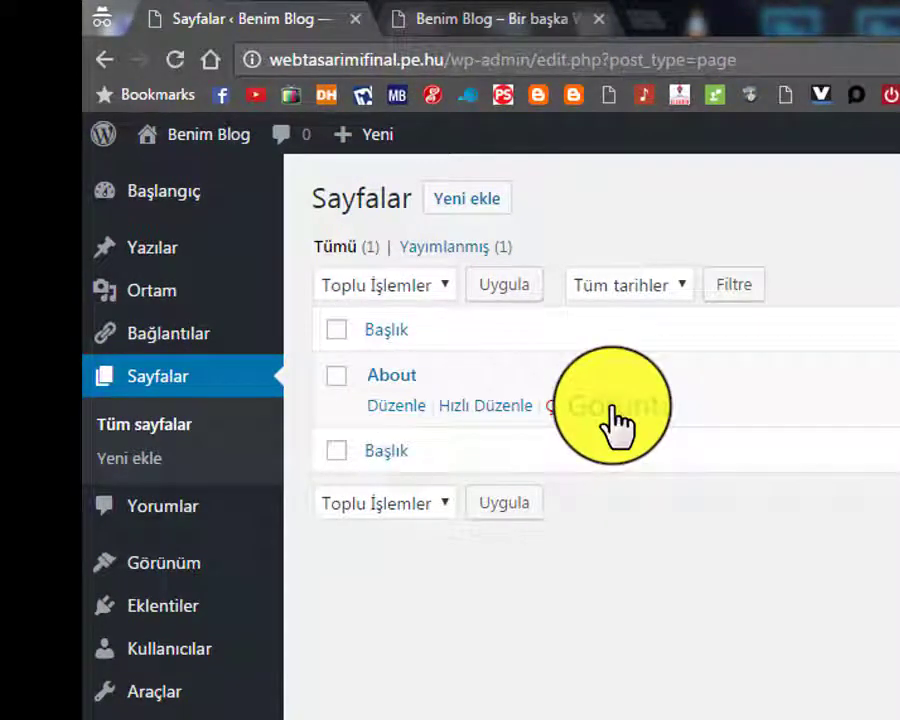
left_click(485, 412)
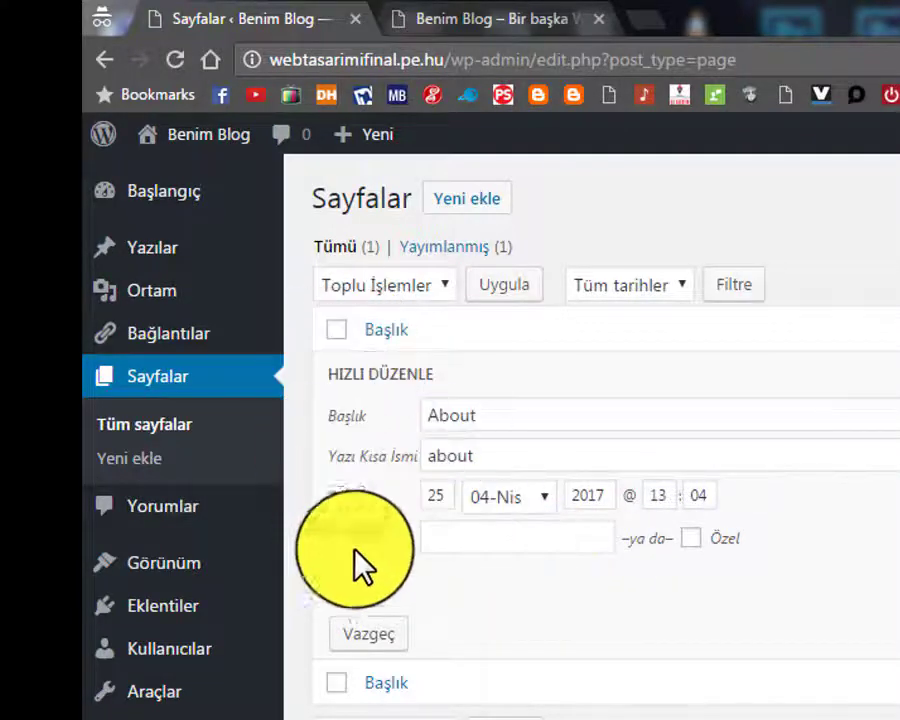
left_click(365, 638)
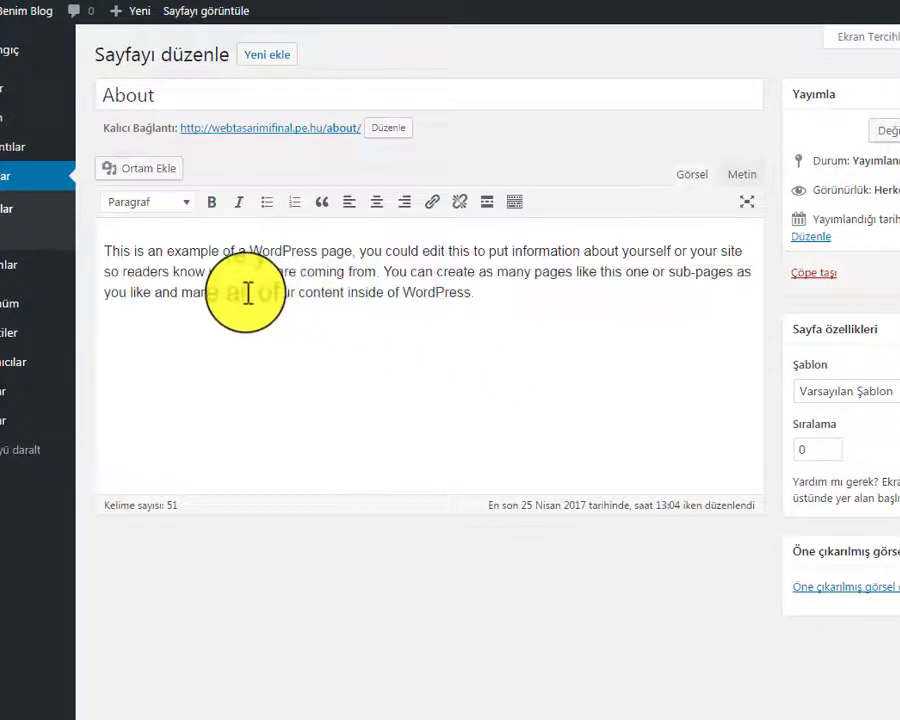
Retitle the About page to 'Hakkımda' and delete all of its sample body text
left_click(376, 272)
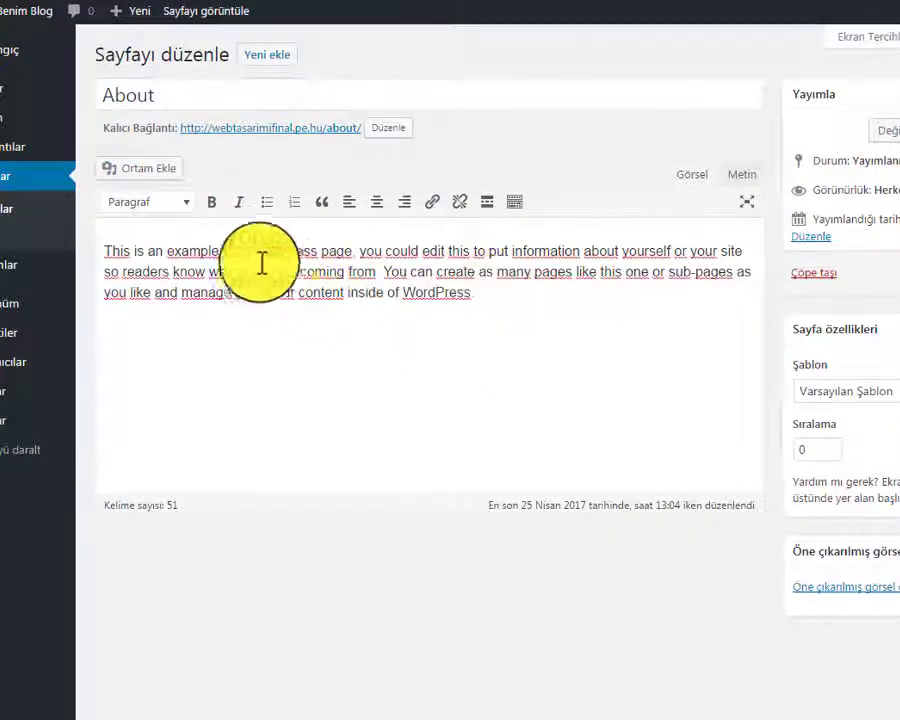
left_click(175, 100)
left_click_drag(180, 95, 96, 88)
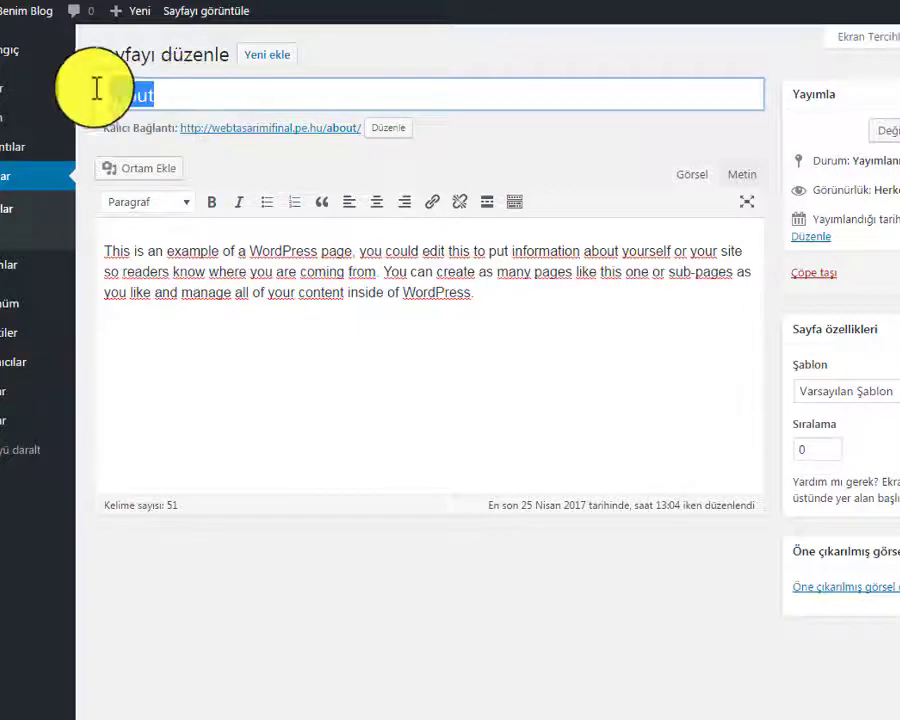
key("BackSpace")
type("About")
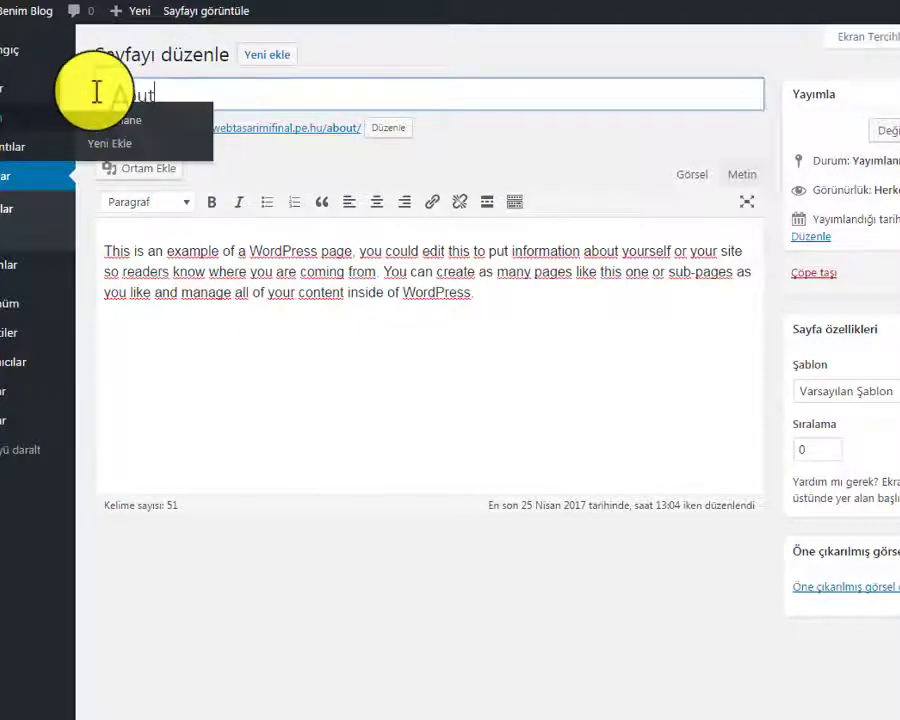
left_click_drag(155, 92, 103, 93)
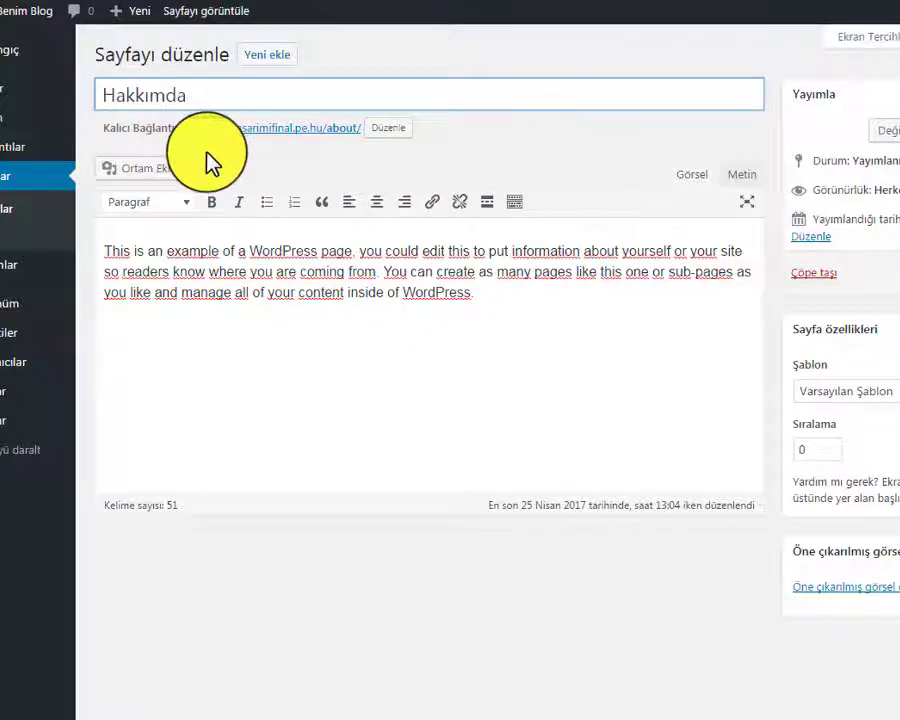
key("Tab")
left_click_drag(476, 296, 116, 197)
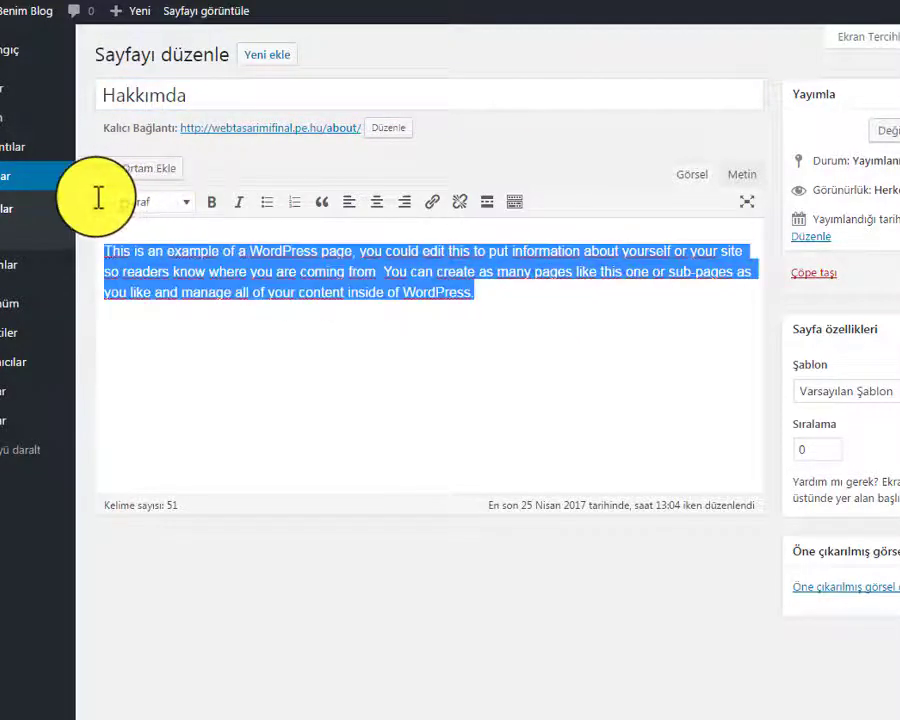
key("Delete")
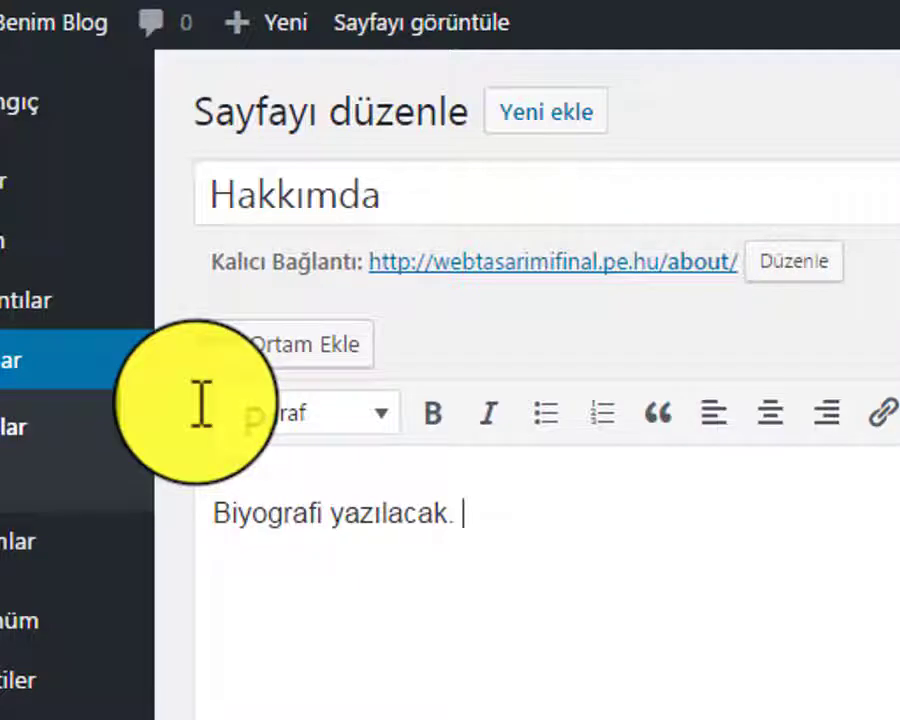
Keep the 'Biyografi yazılacak.' line as a normal paragraph and toggle between HTML and visual views
left_click(466, 668)
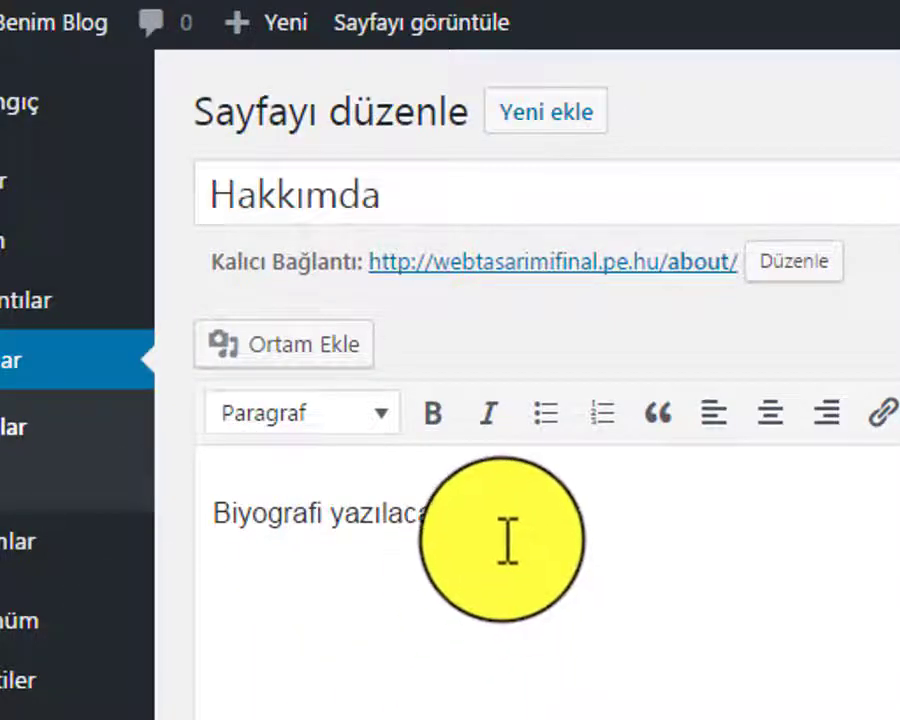
left_click_drag(508, 538, 82, 462)
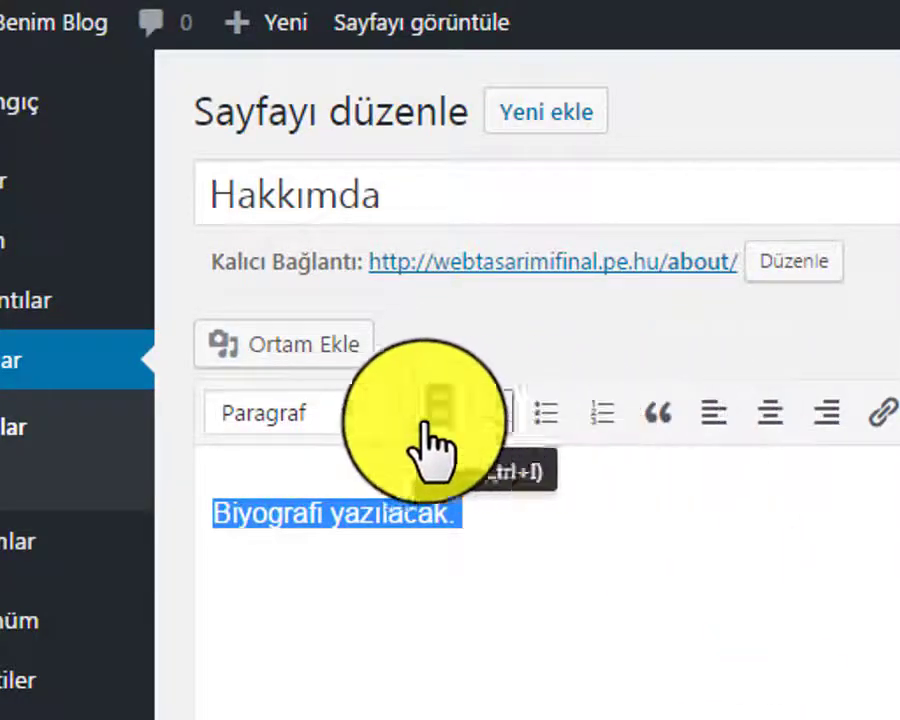
left_click(360, 428)
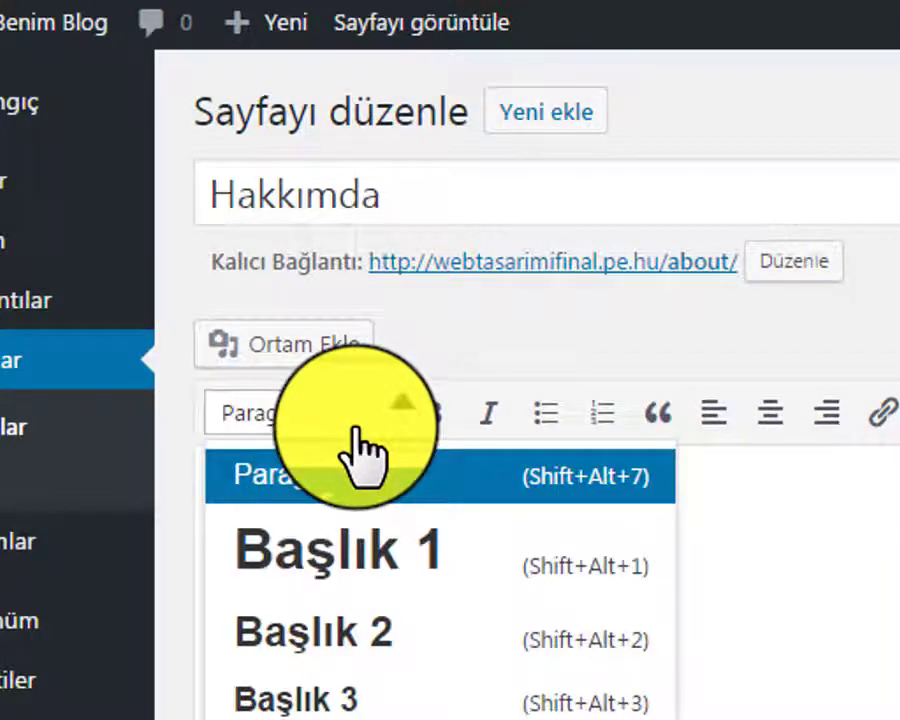
left_click(362, 460)
left_click(864, 630)
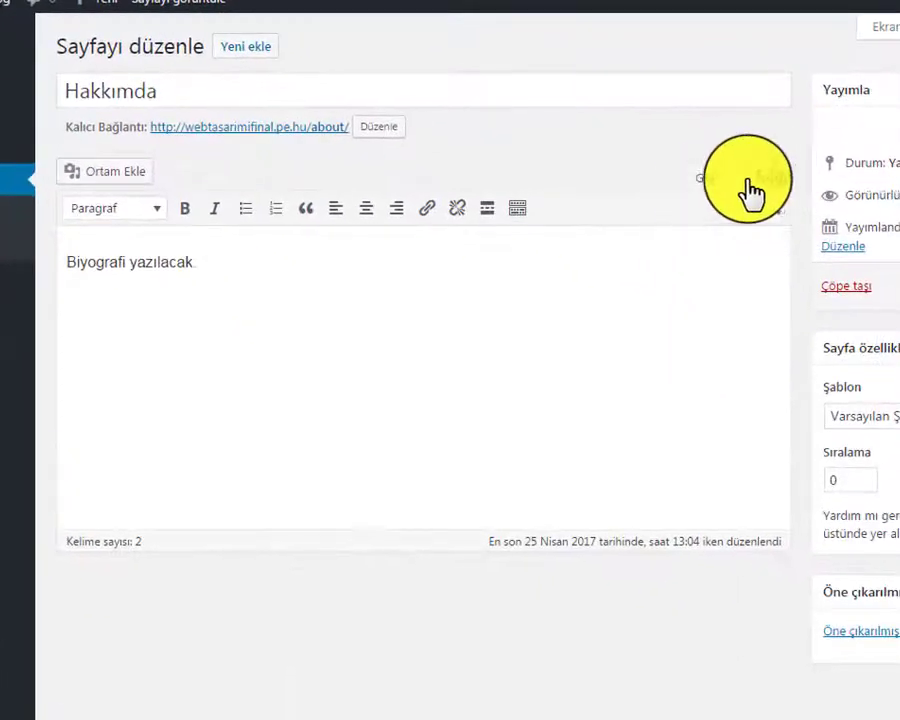
left_click(760, 178)
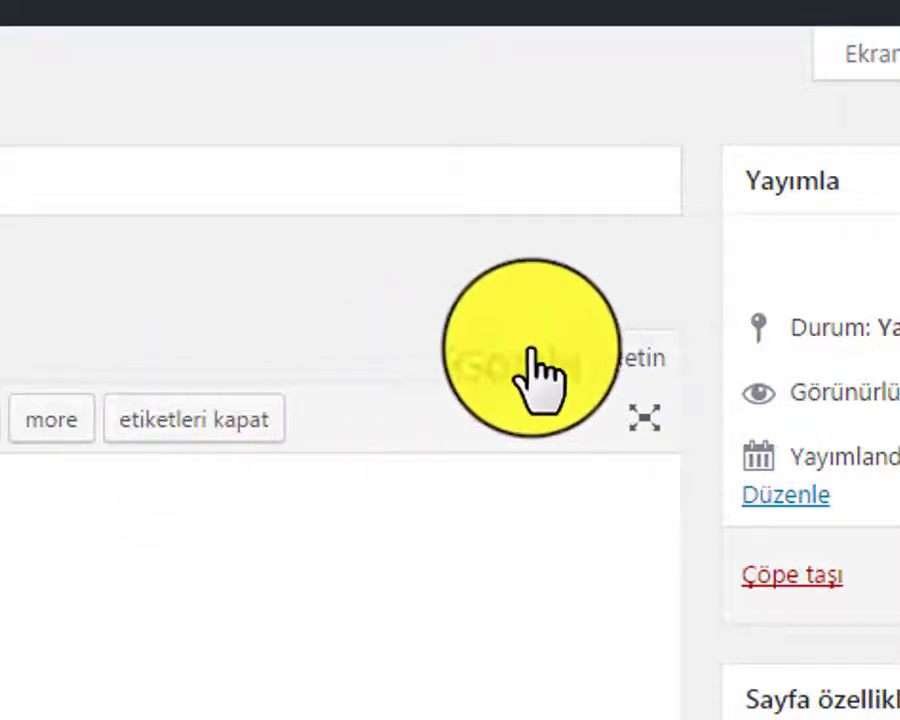
left_click(522, 357)
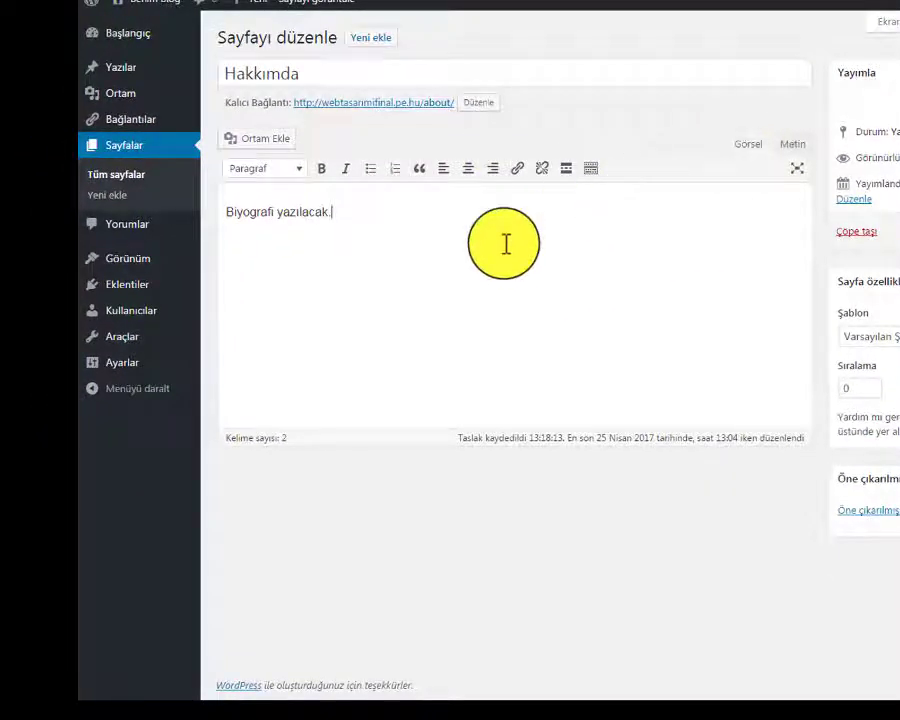
Remove the trailing period and insert an empty line above the biography line
key("BackSpace")
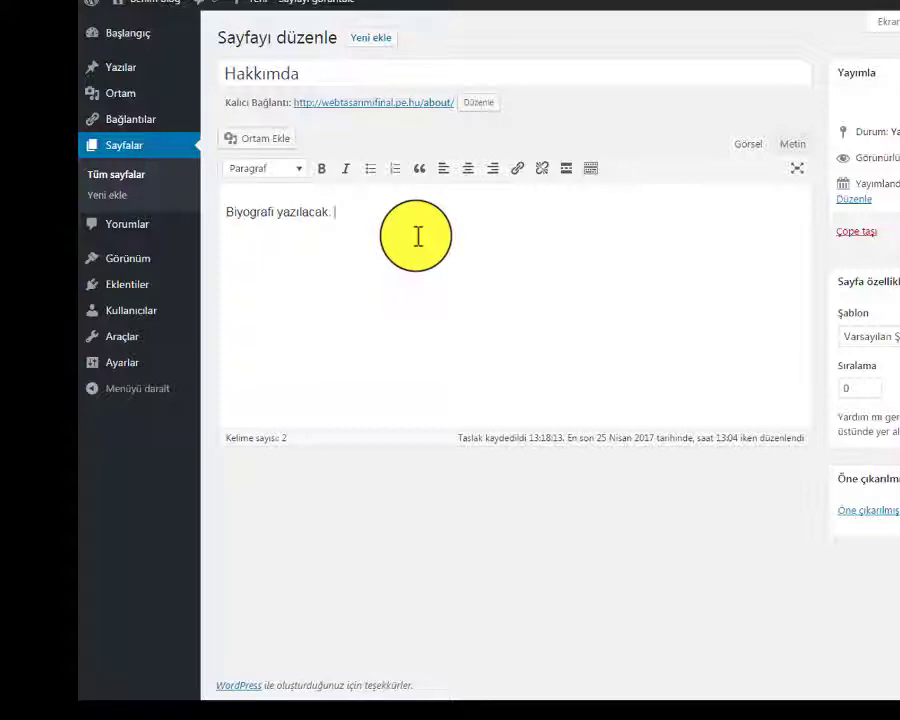
key("BackSpace")
key("BackSpace")
left_click(225, 212)
key("Return")
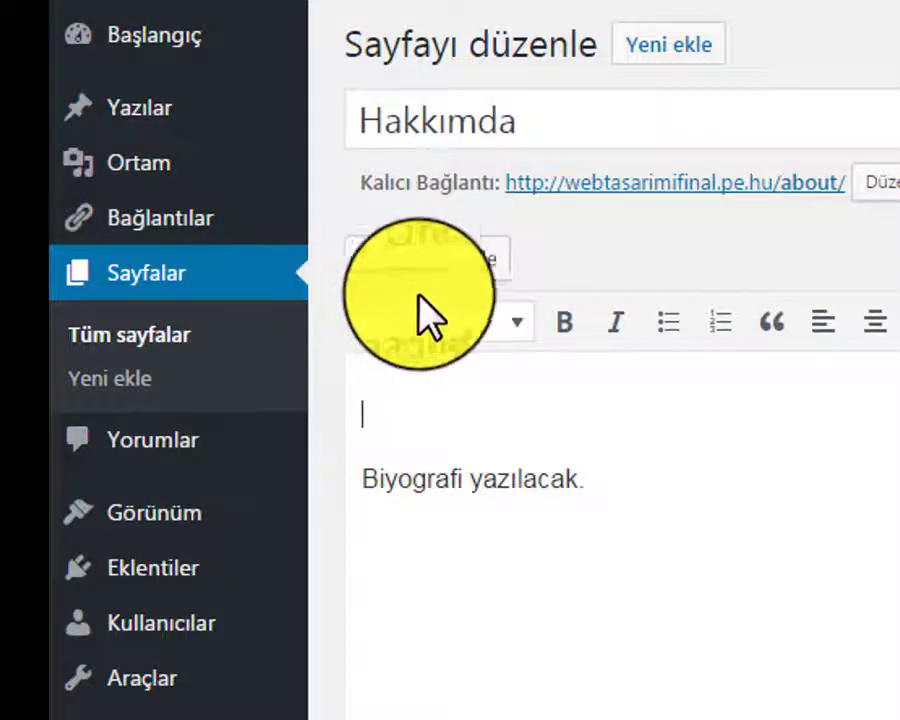
left_click(455, 290)
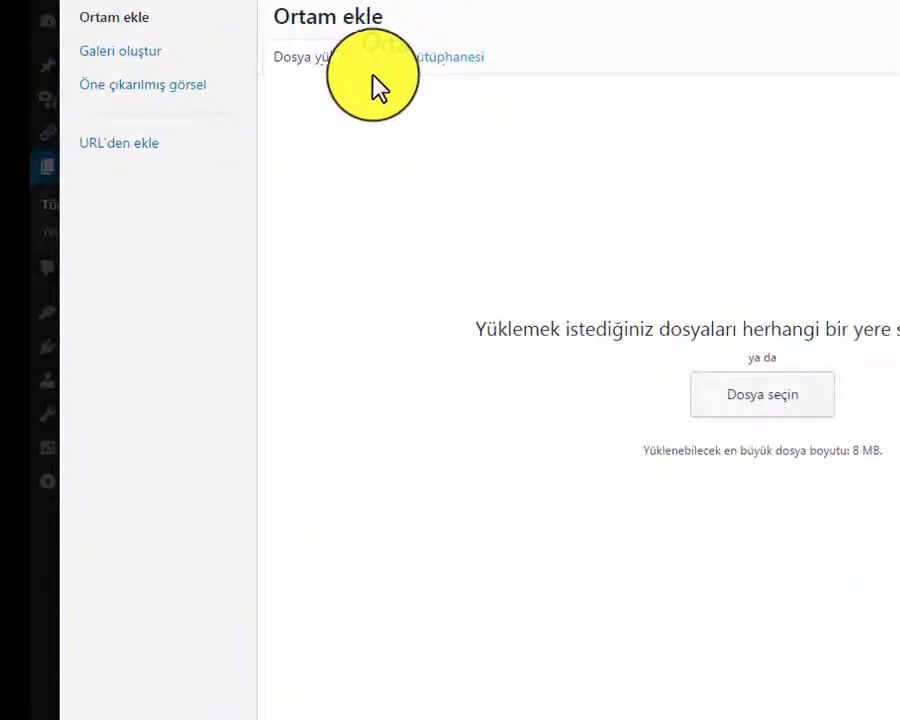
left_click(385, 64)
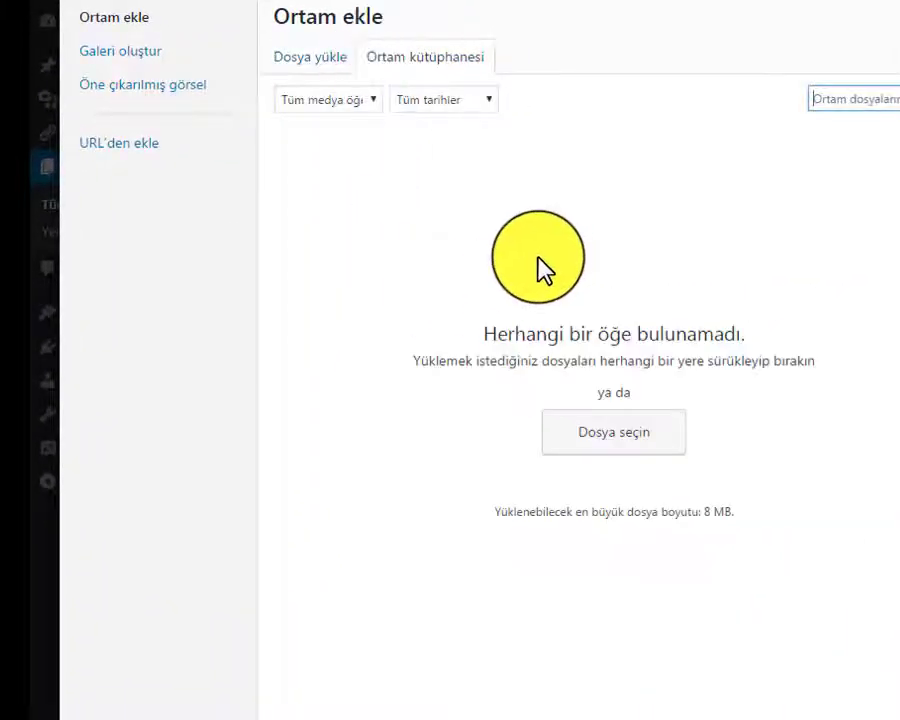
left_click(316, 82)
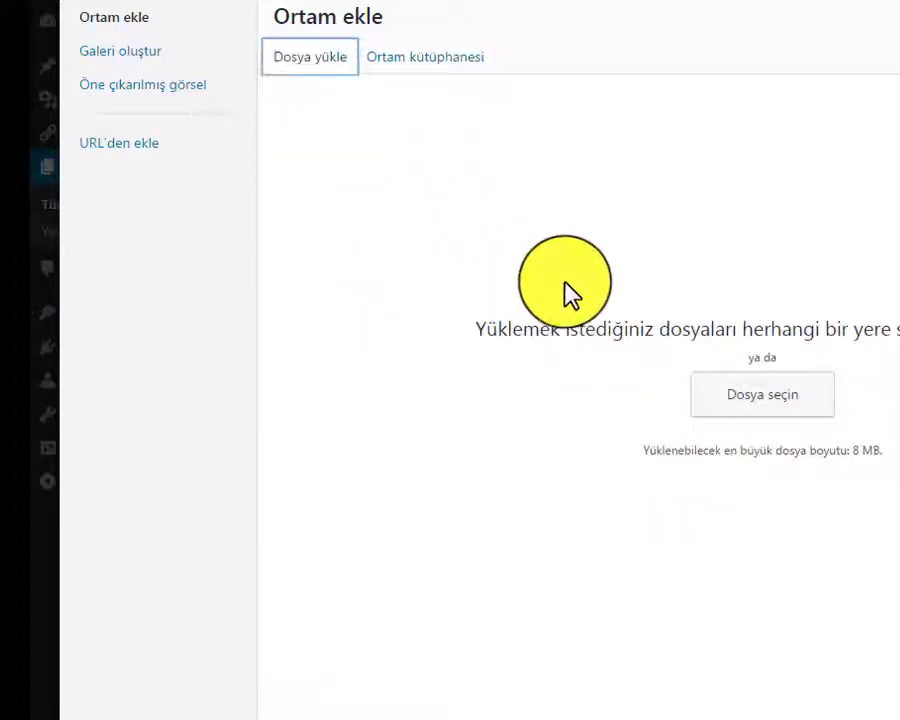
left_click(748, 405)
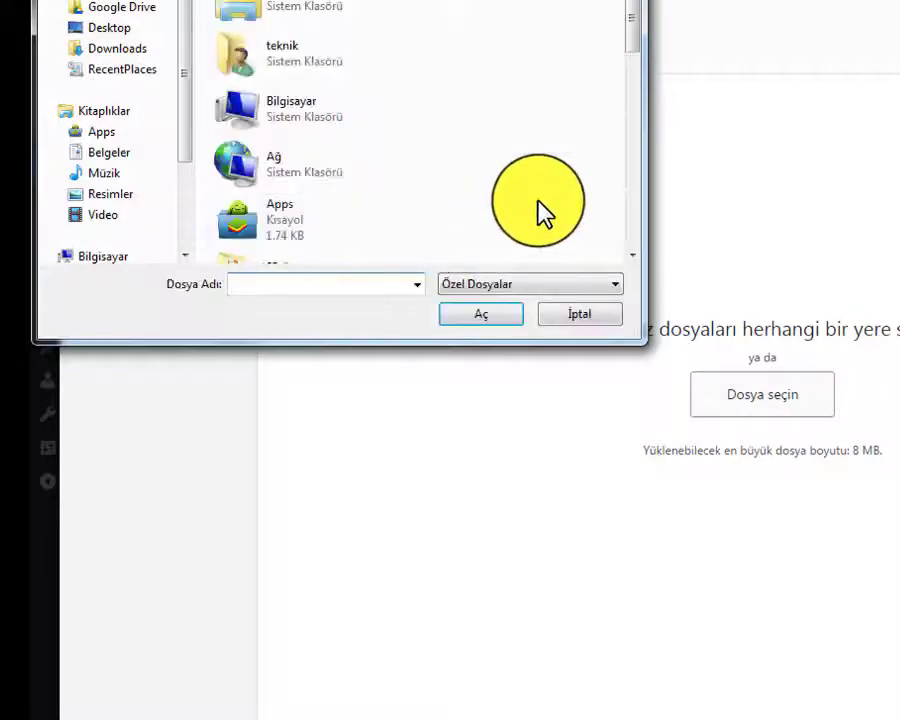
left_click_drag(629, 16, 580, 4)
left_click(565, 316)
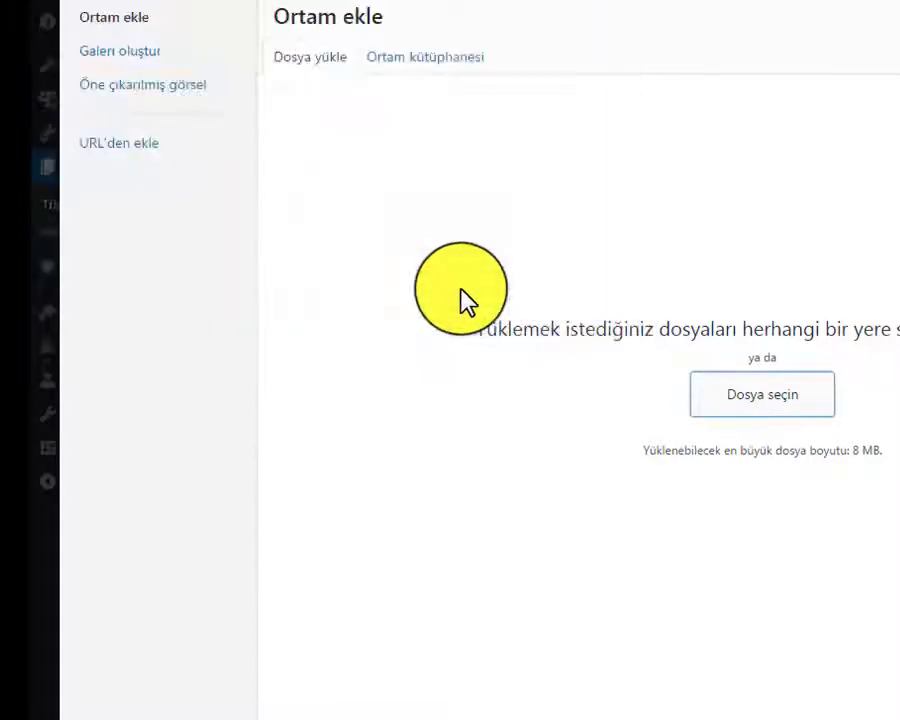
left_click(422, 62)
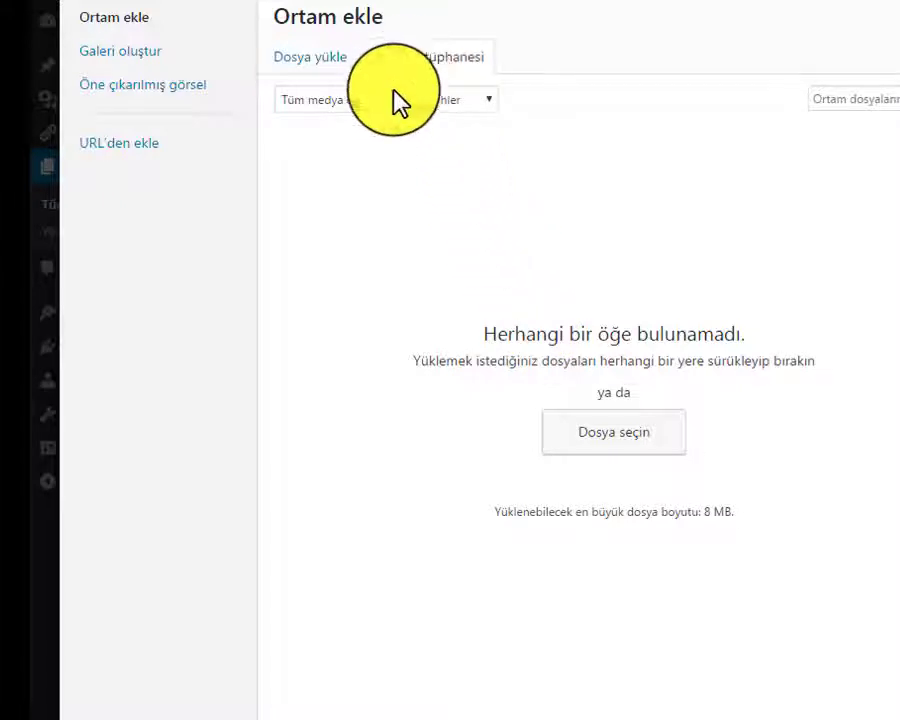
left_click(335, 62)
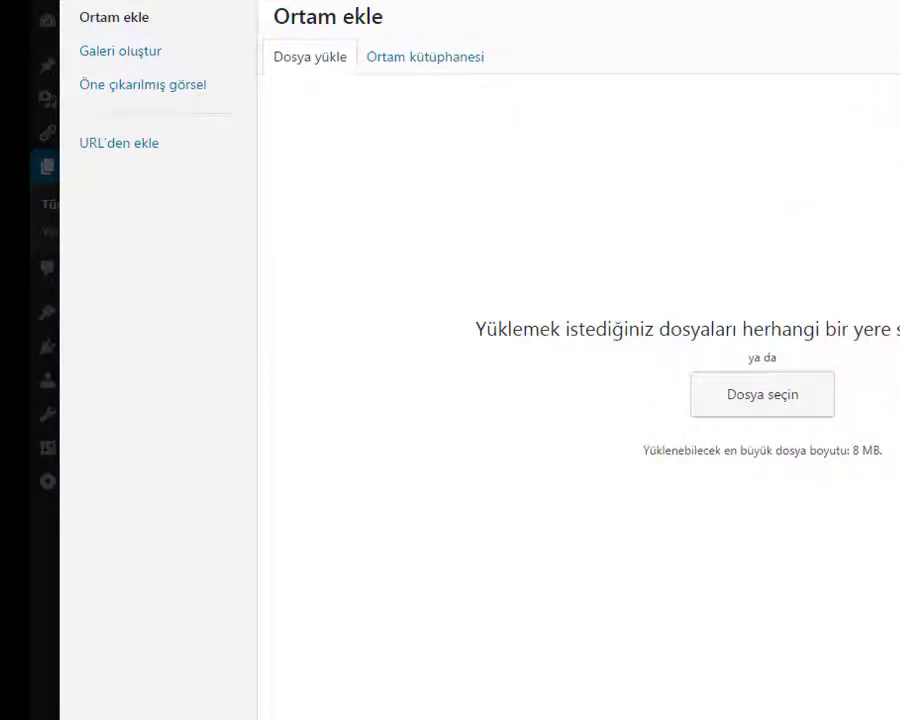
key("Escape")
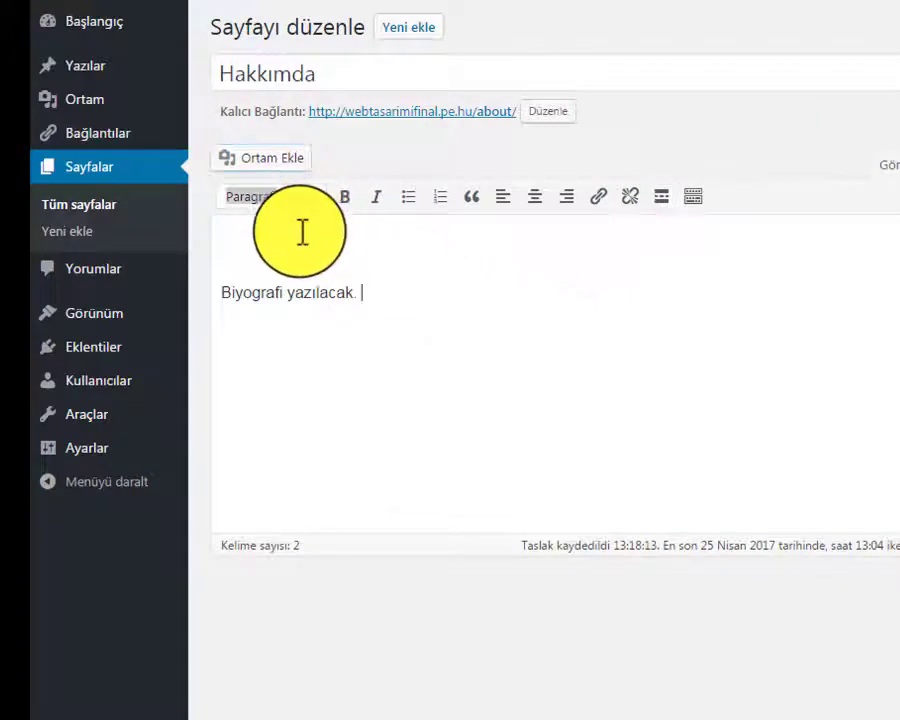
Remove the empty first line and update the Hakkımda page
left_click(296, 235)
key("Delete")
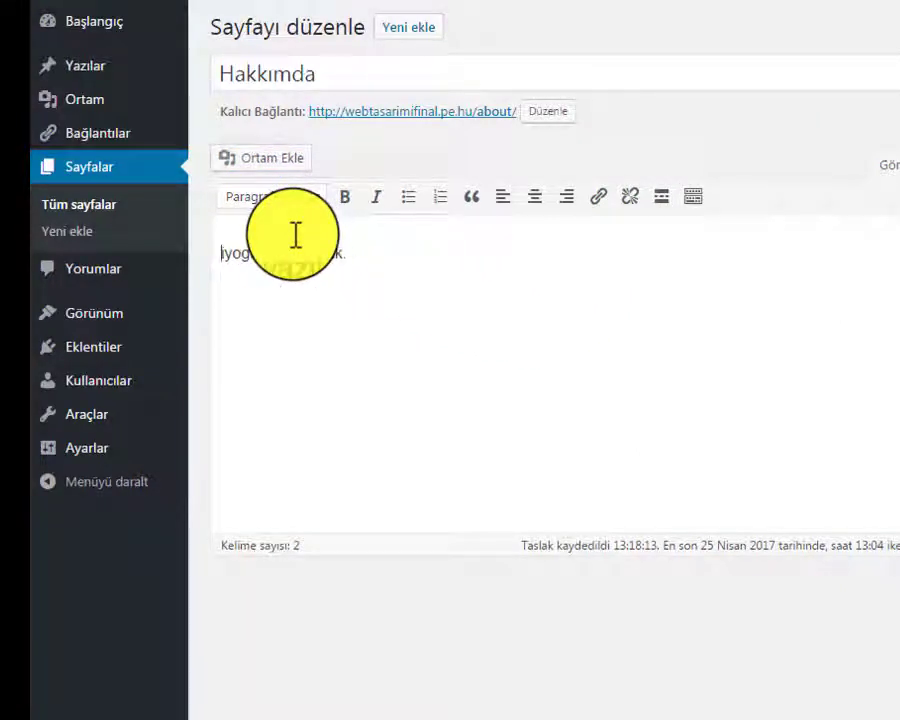
left_click(450, 248)
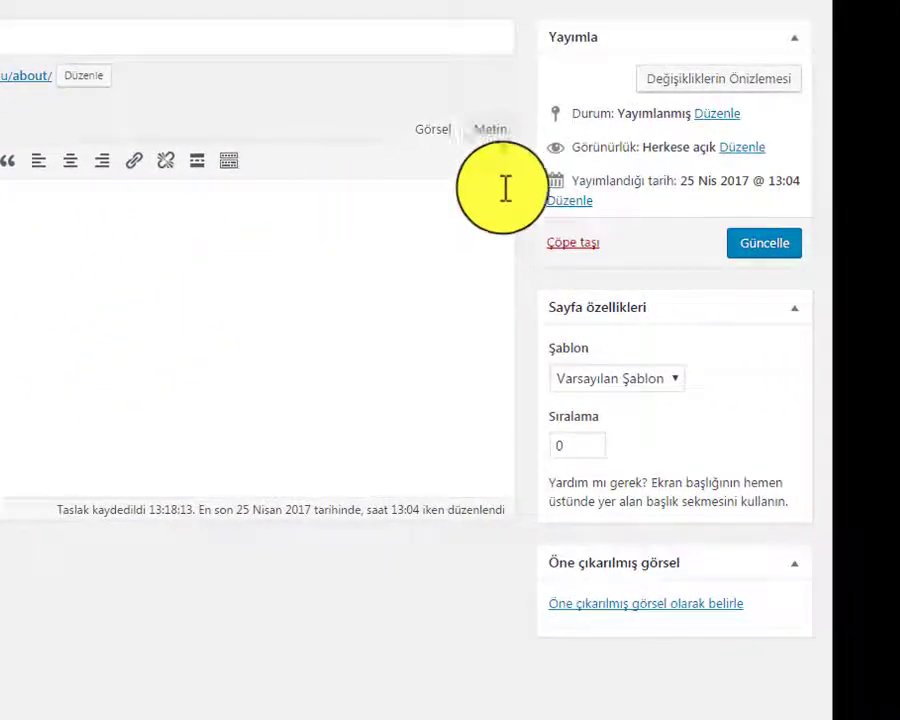
left_click(763, 250)
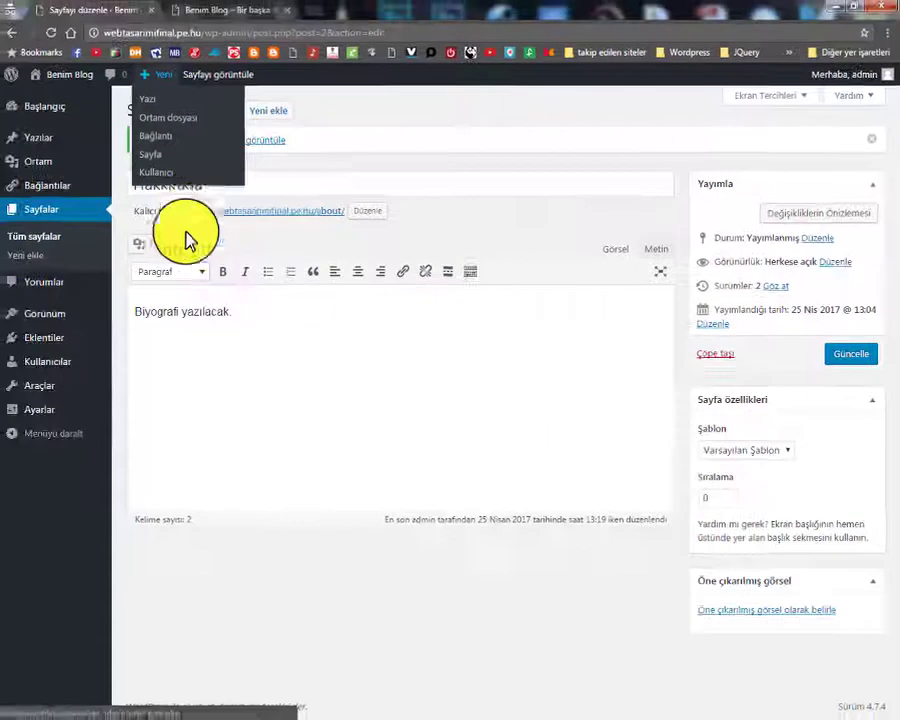
Review the Hakkımda title and body, then go to the live blog's tab
left_click(175, 185)
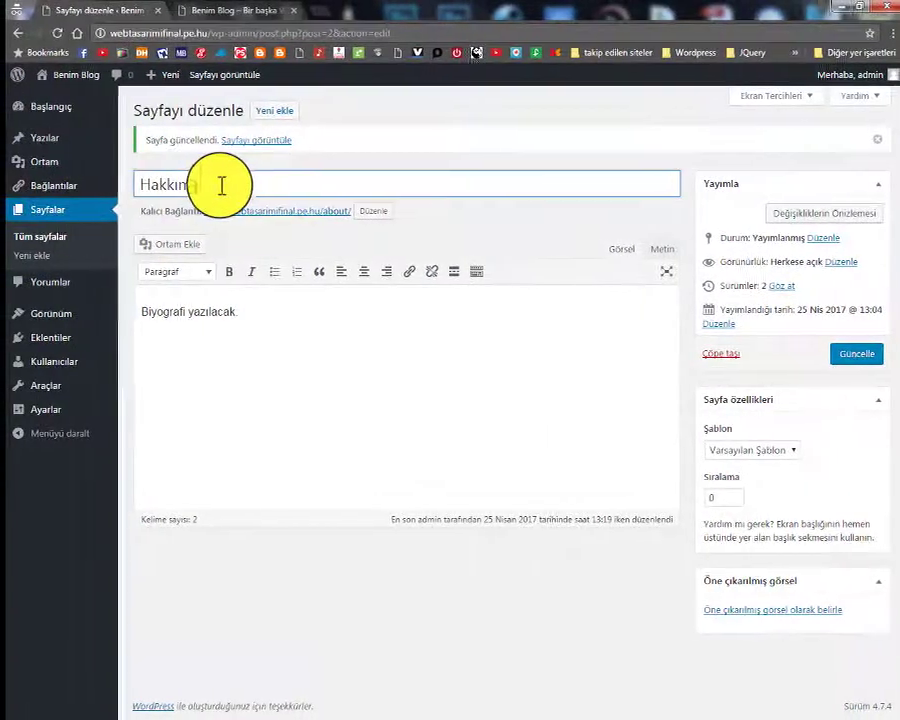
left_click(254, 362)
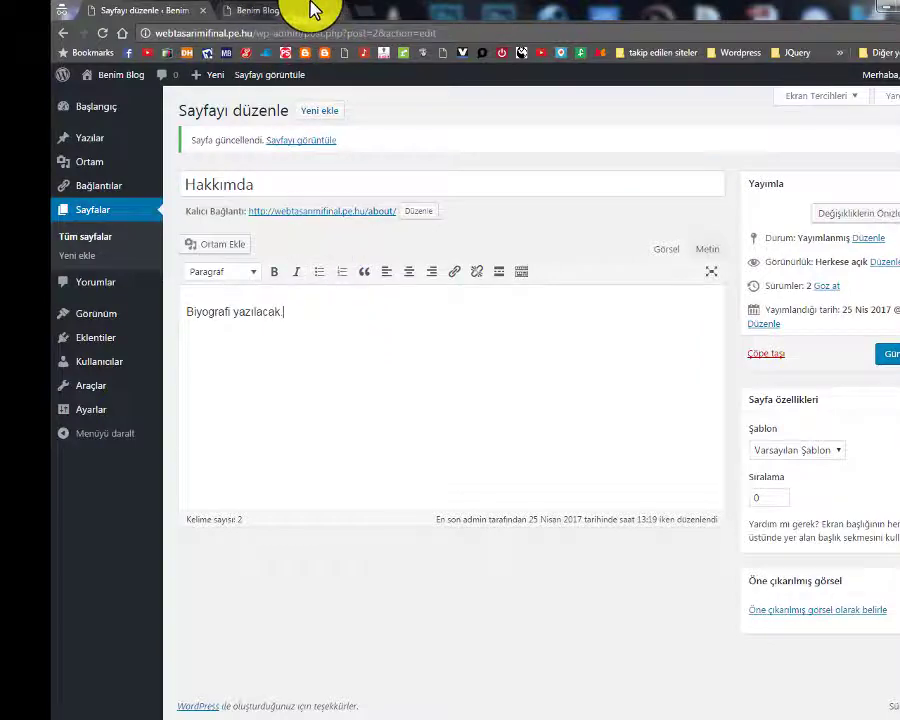
left_click(315, 10)
Reload the live blog, then return to the admin and view the Sayfalar list
left_click(103, 34)
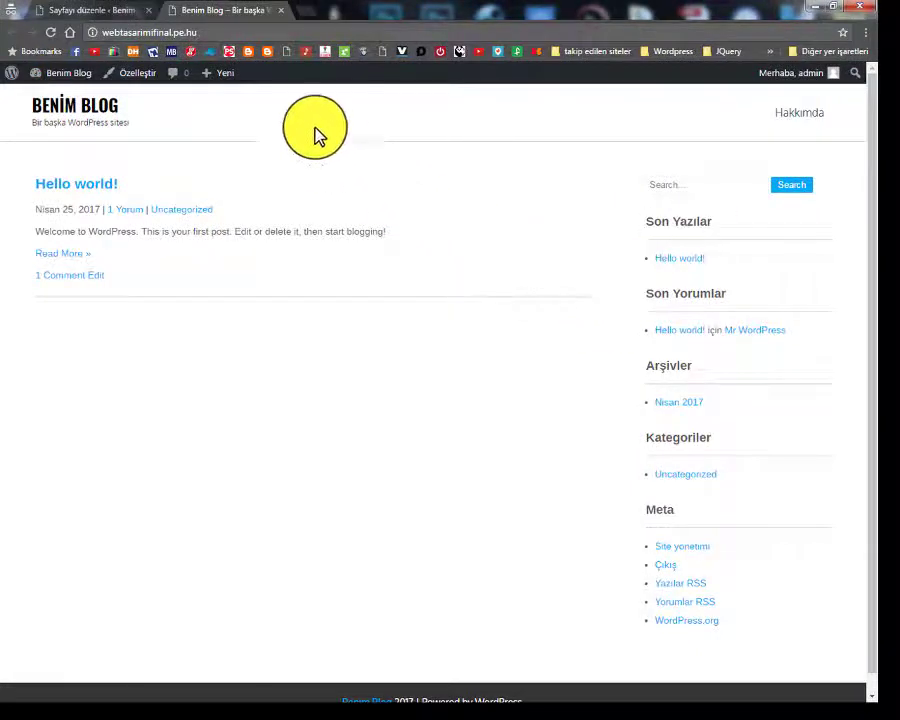
left_click(110, 12)
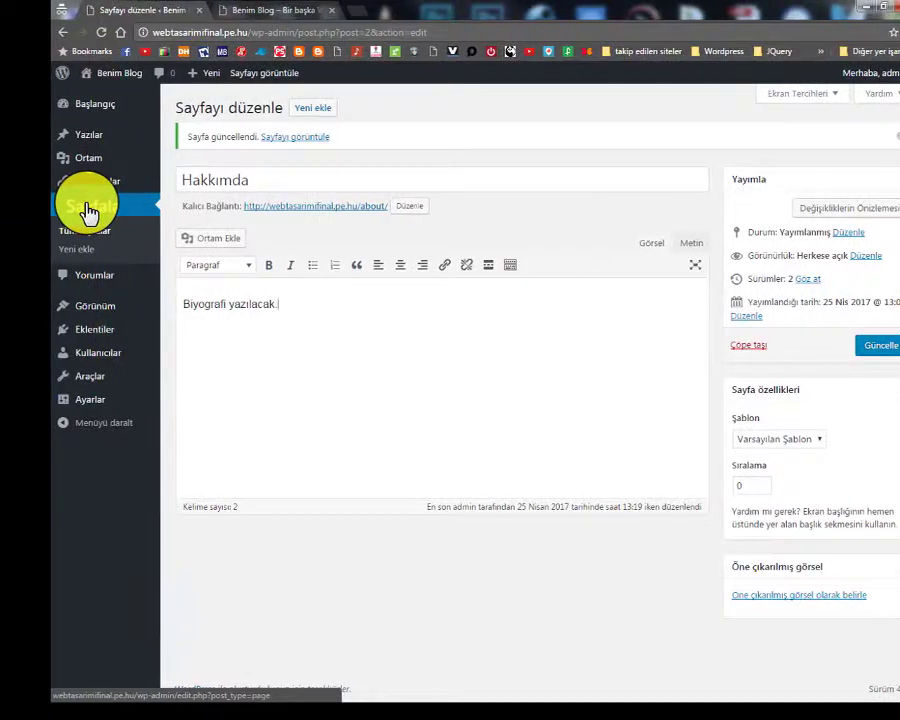
left_click(88, 211)
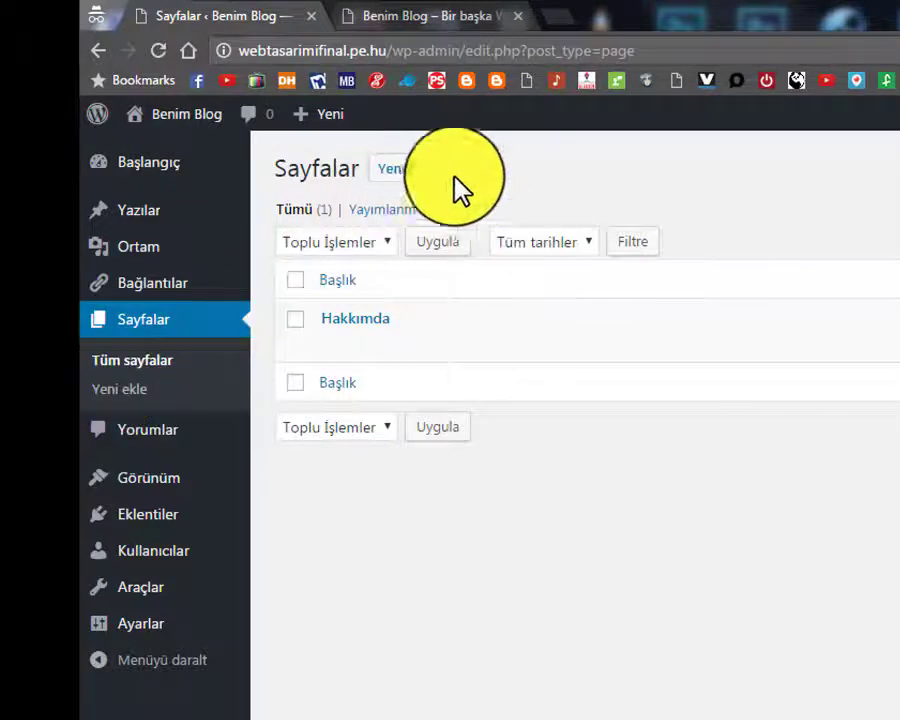
Create a new page titled İletişim with an e-posta line and a tel line holding contact details
left_click(395, 180)
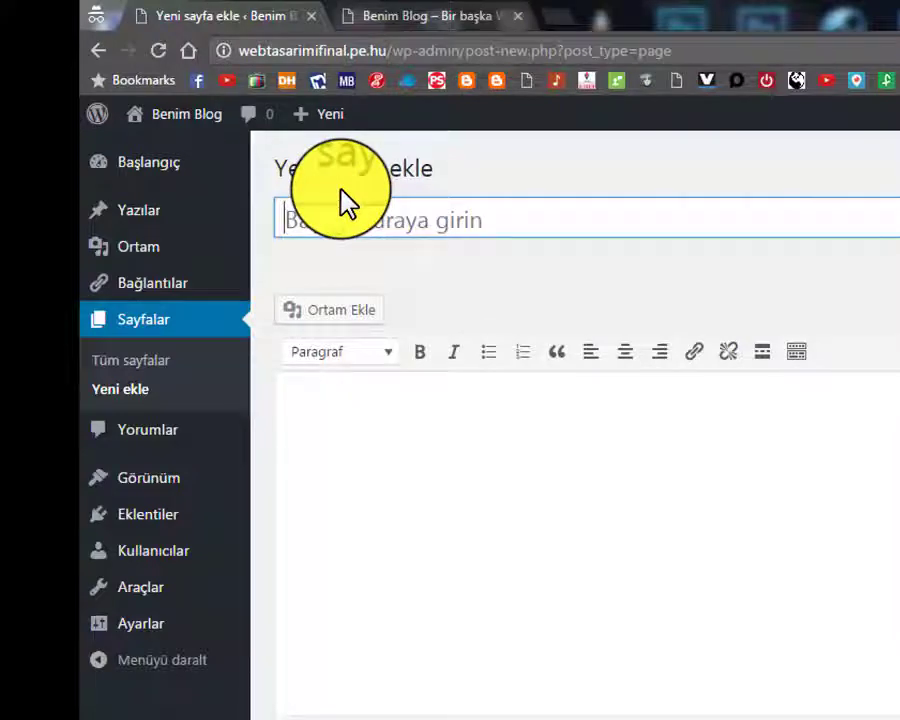
type("İle")
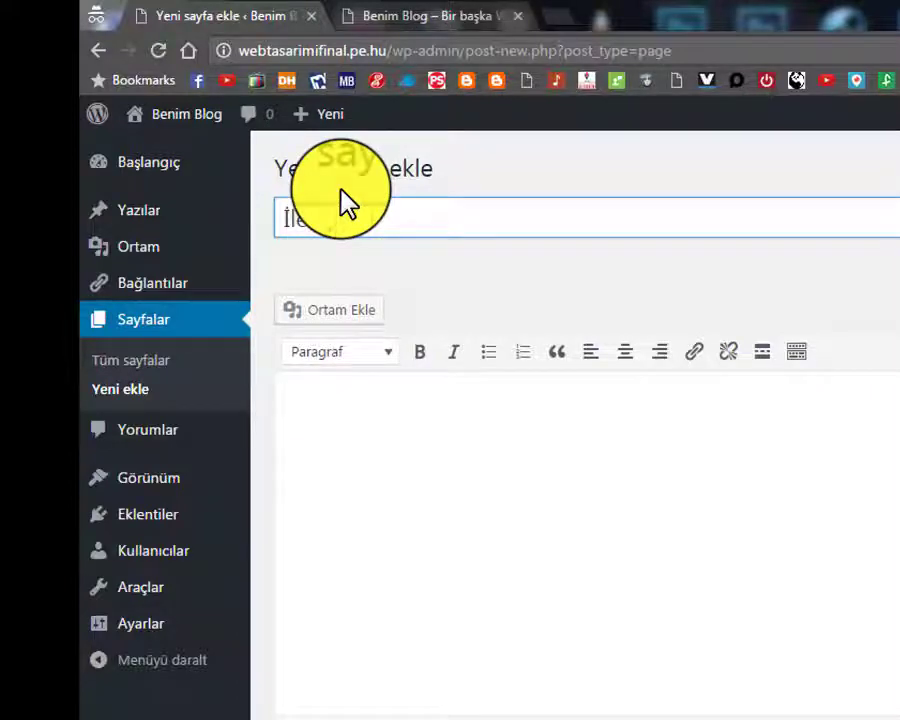
key("BackSpace")
key("BackSpace")
key("BackSpace")
left_click(565, 470)
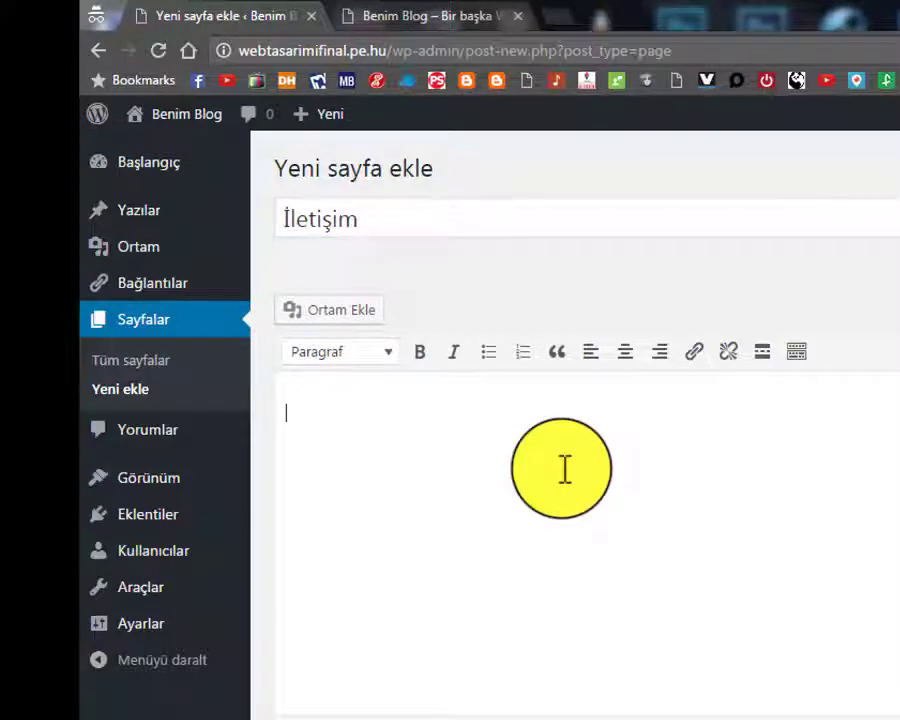
type("e-posta")
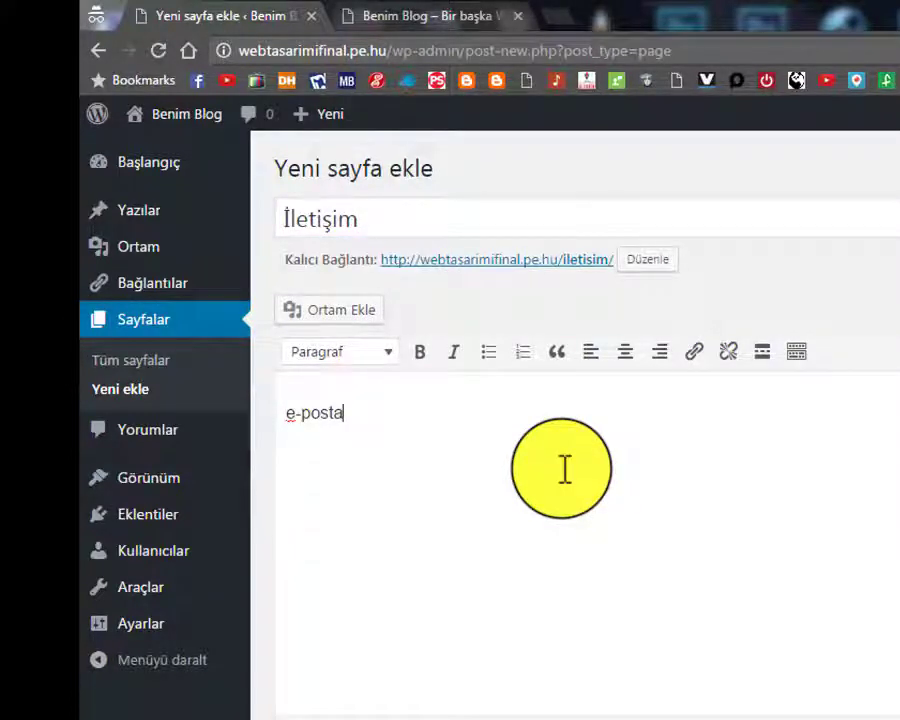
type(":")
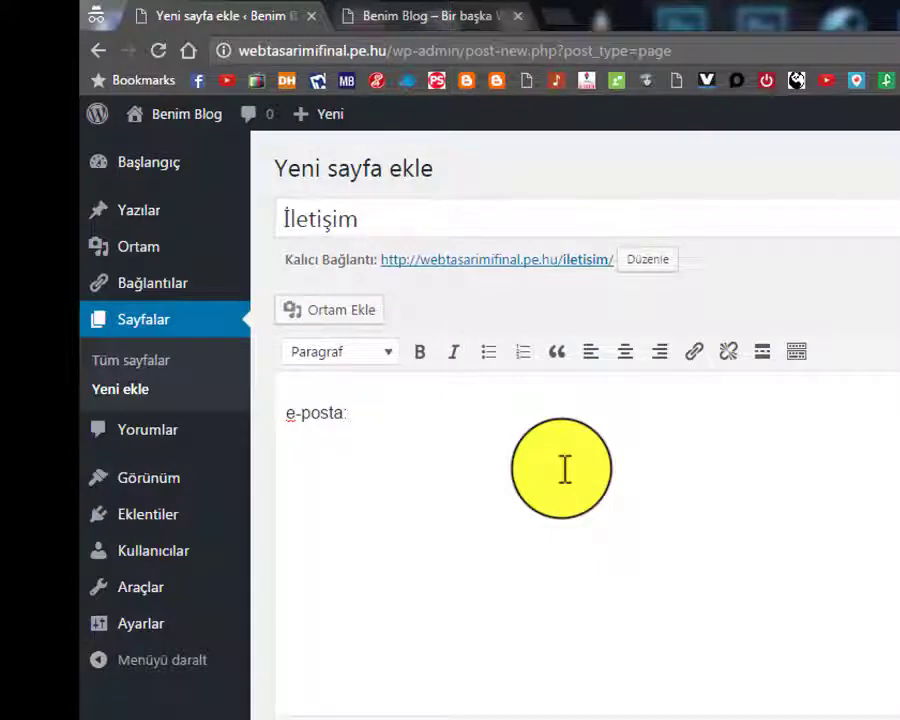
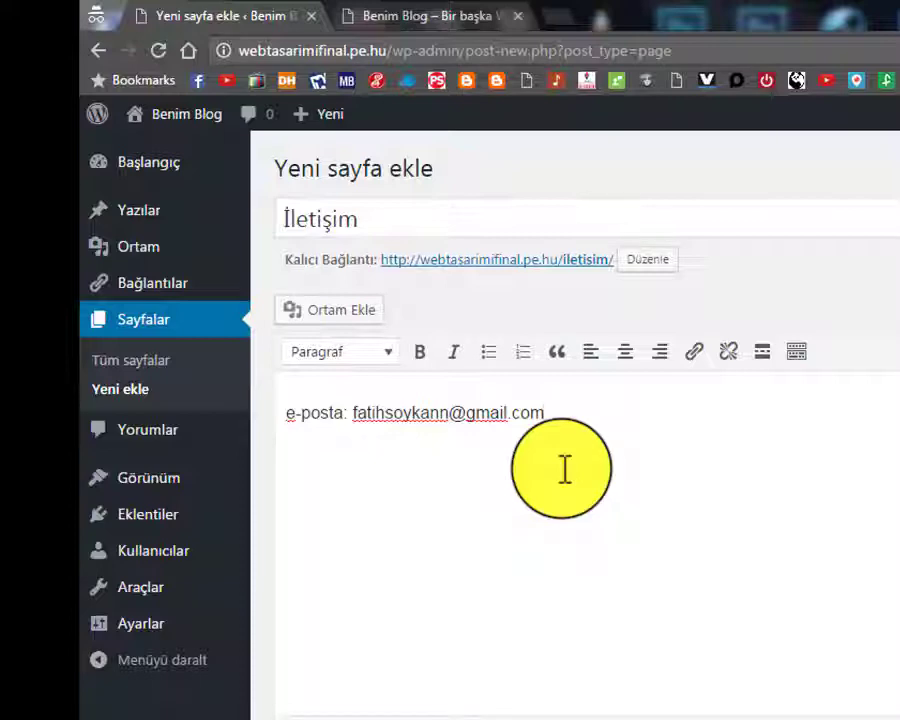
key("Return")
key("Up")
type("tel: 223")
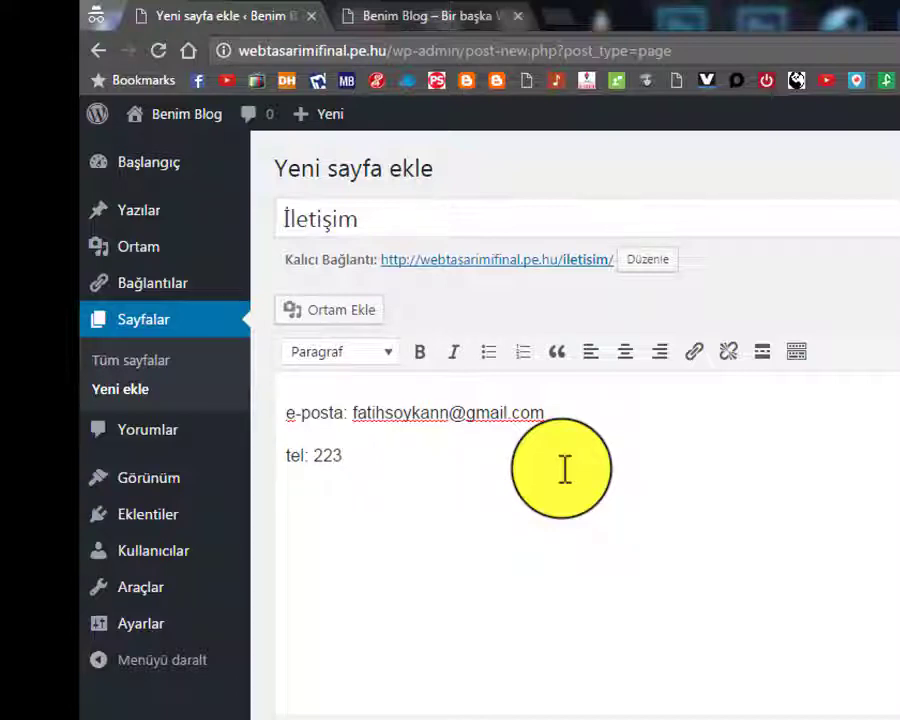
type(" 64 64")
Capitalise the contact line labels to 'Tel' and 'E-Posta'
key("Left")
key("Left")
key("Left")
key("Left")
key("Left")
key("Left")
key("Left")
key("Left")
key("Delete")
type("T")
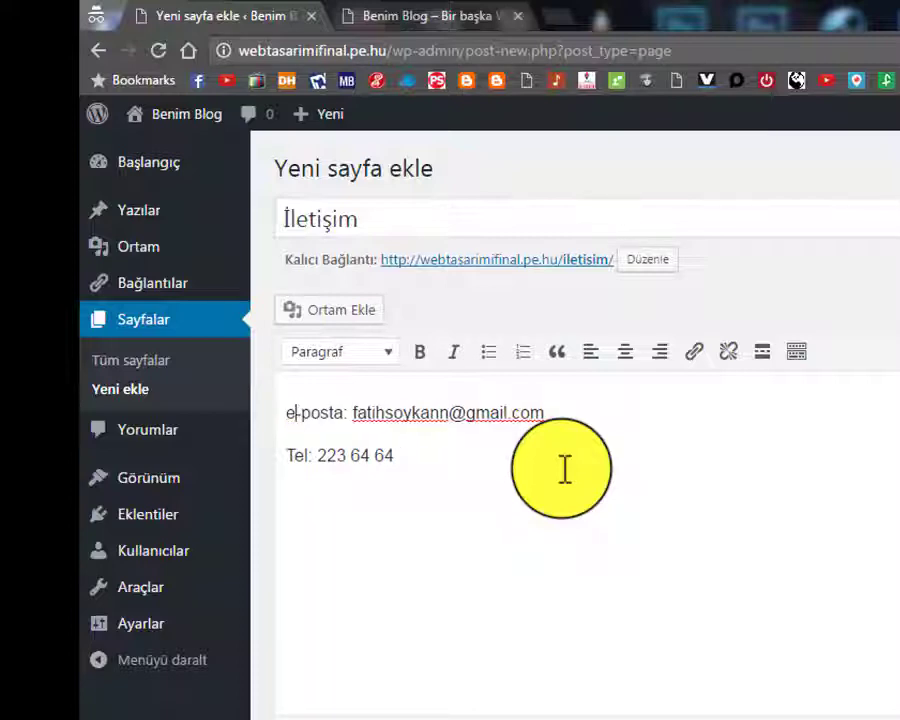
key("Right")
key("Left")
key("BackSpace")
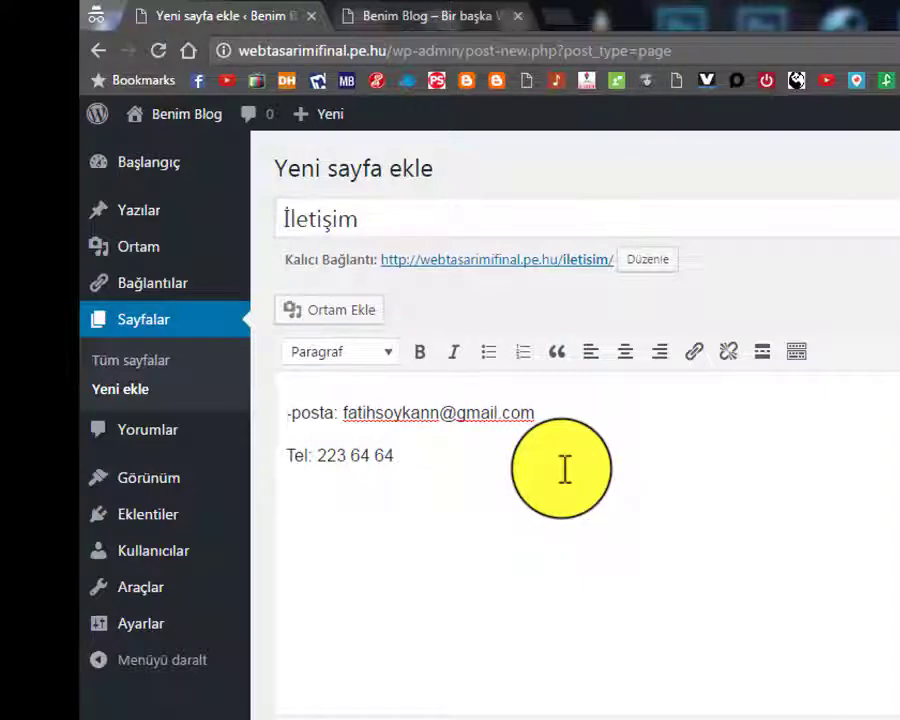
type("E")
key("Delete")
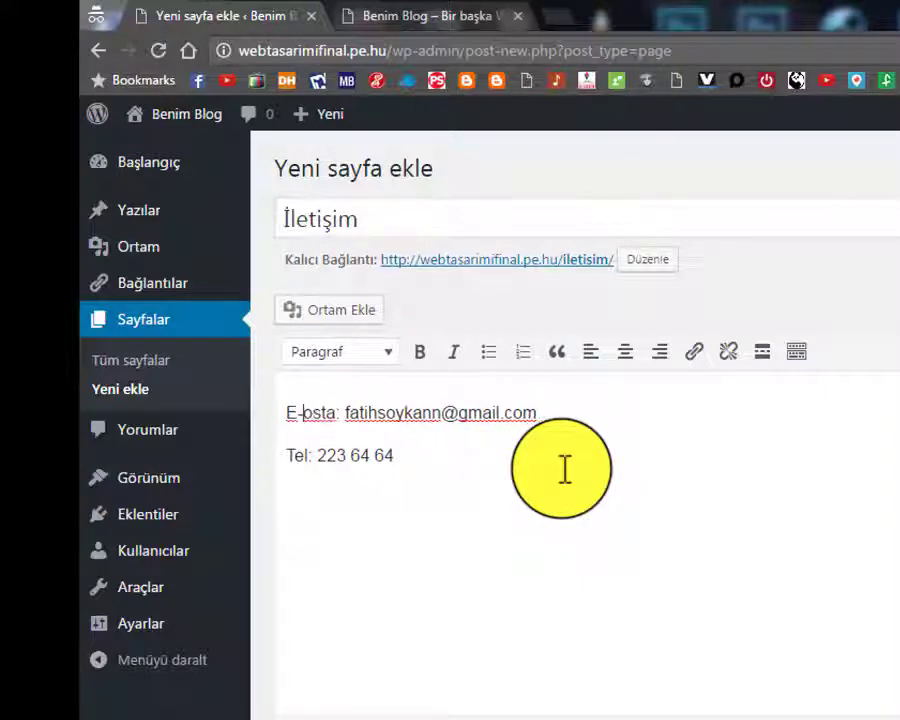
type("P")
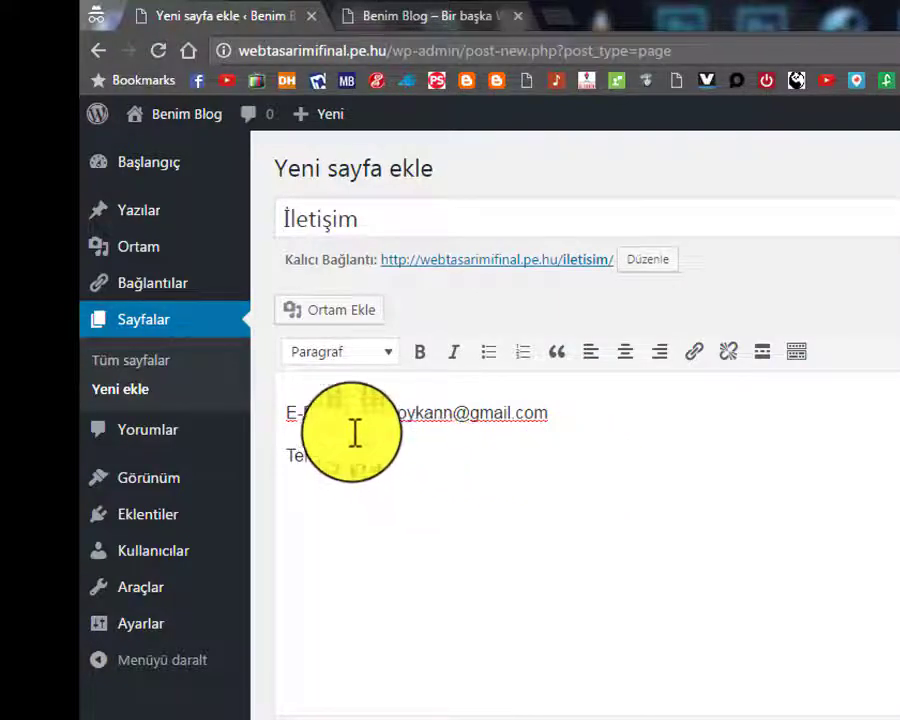
Add the intro sentence 'Bana aşağıdaki bilgilerden ulaşabilirsiniz.' above the E-Posta line
left_click(282, 413)
key("Return")
type("bilgilerden ulaşabilirsiniz.")
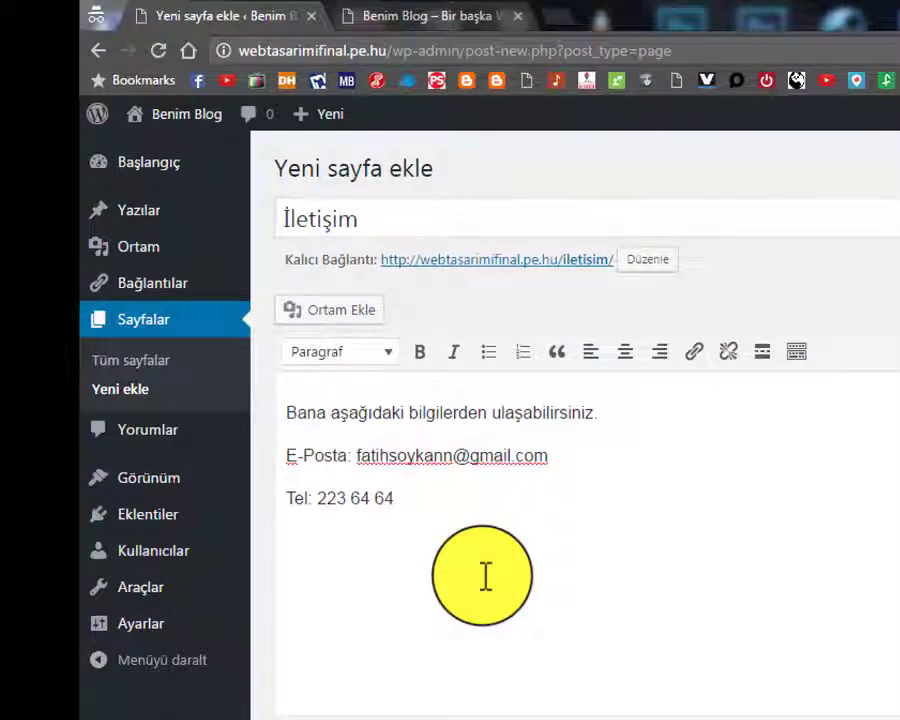
Publish the İletişim page and reload the live blog to look for it
left_click(473, 509)
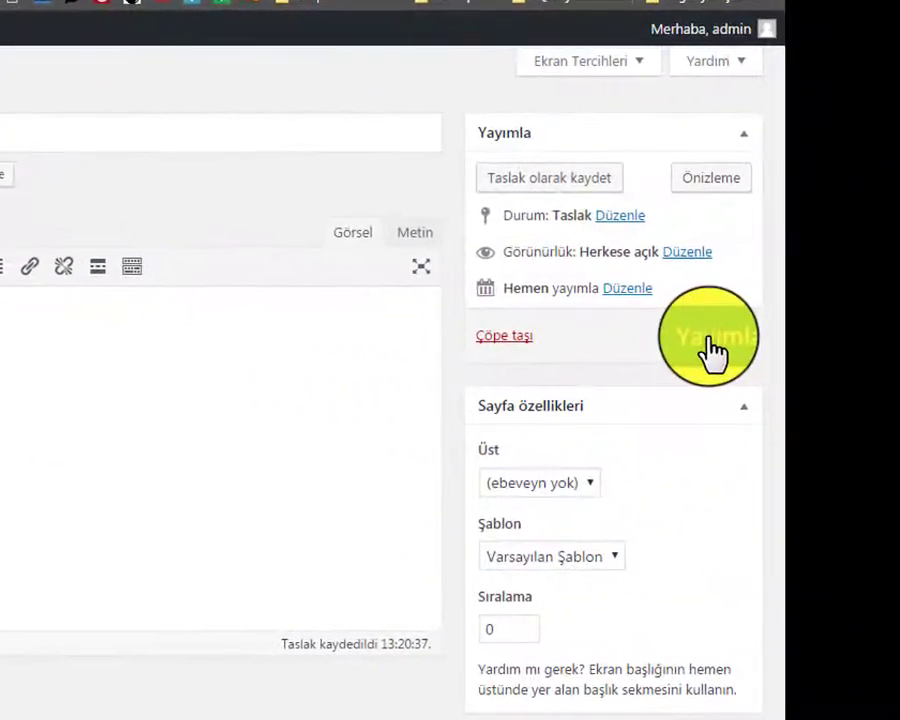
left_click(712, 348)
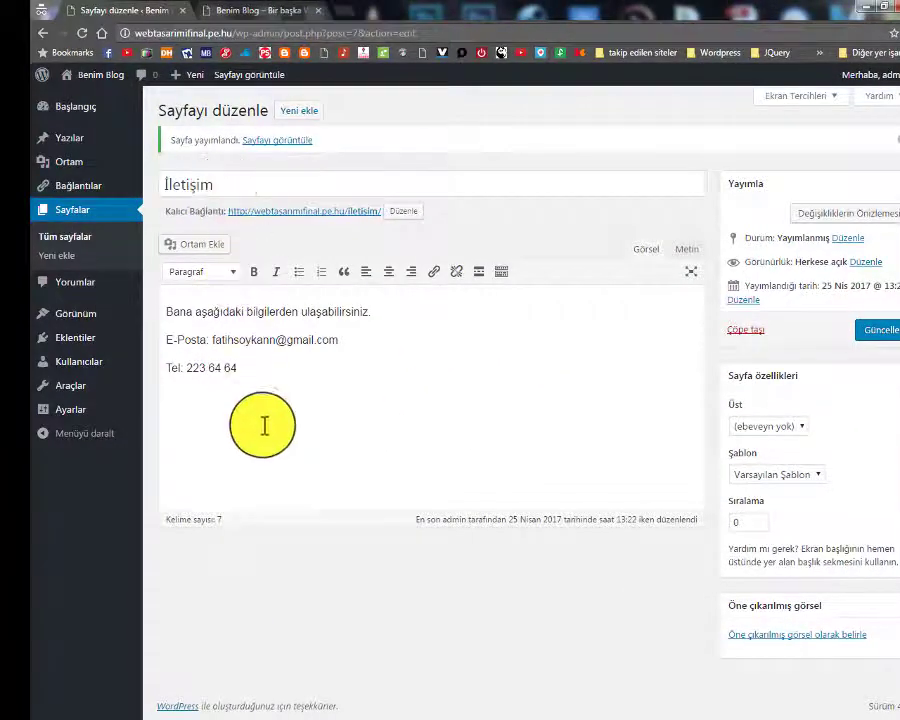
left_click(270, 10)
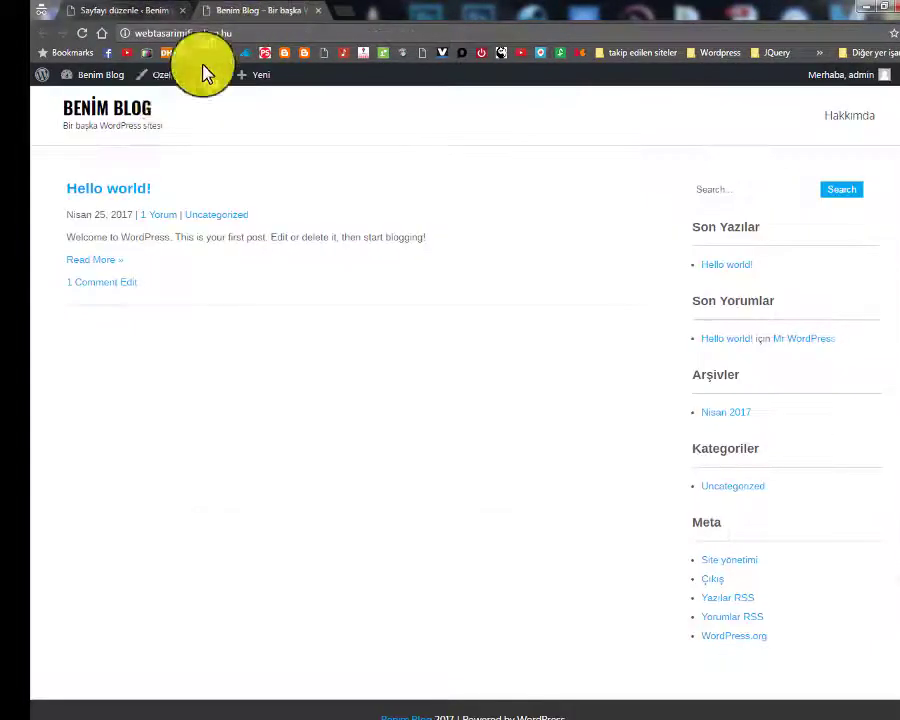
left_click(82, 33)
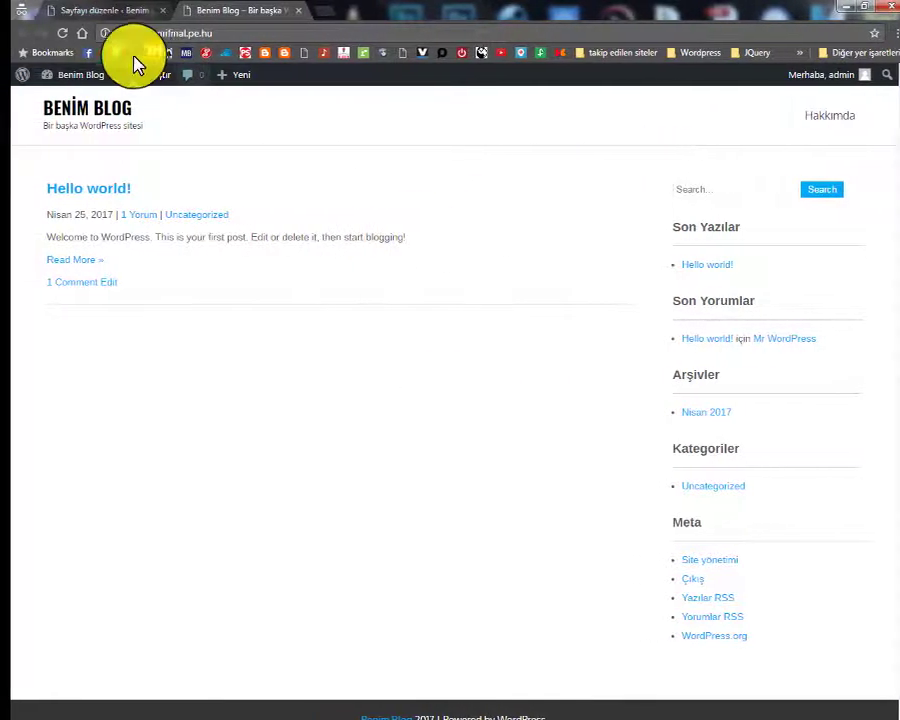
left_click(110, 10)
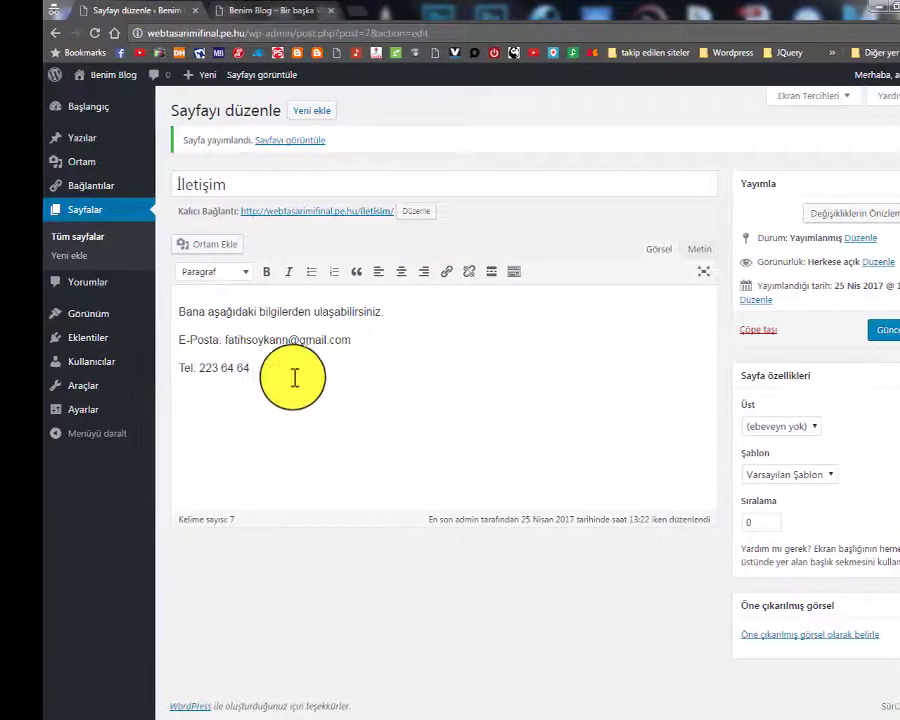
mouse_move(86, 318)
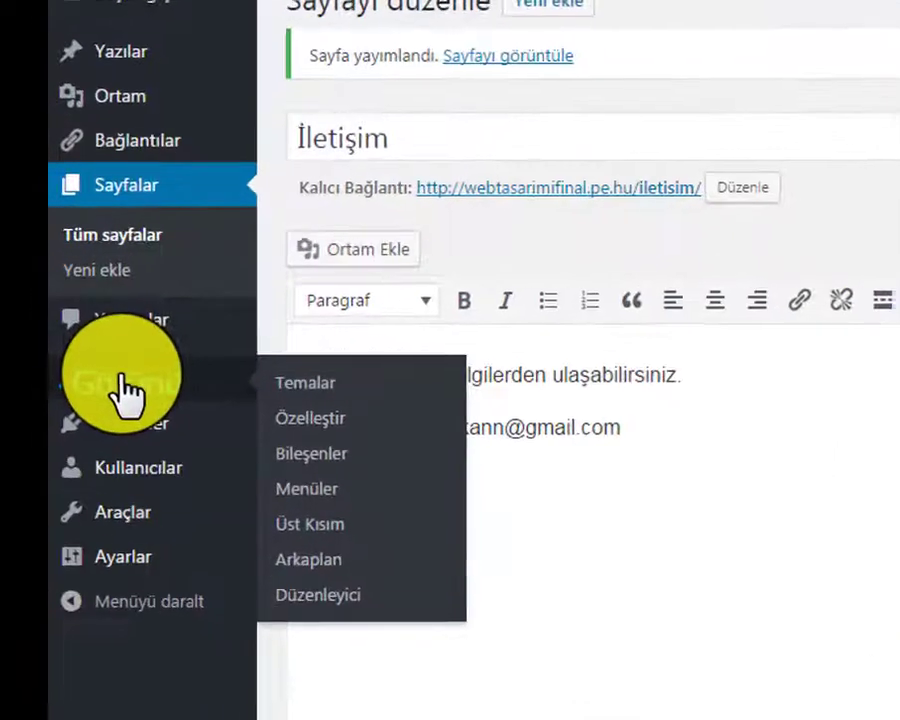
Add the İletişim page to the Anasayfa menu, save, and place it below Hakkımda
left_click(284, 500)
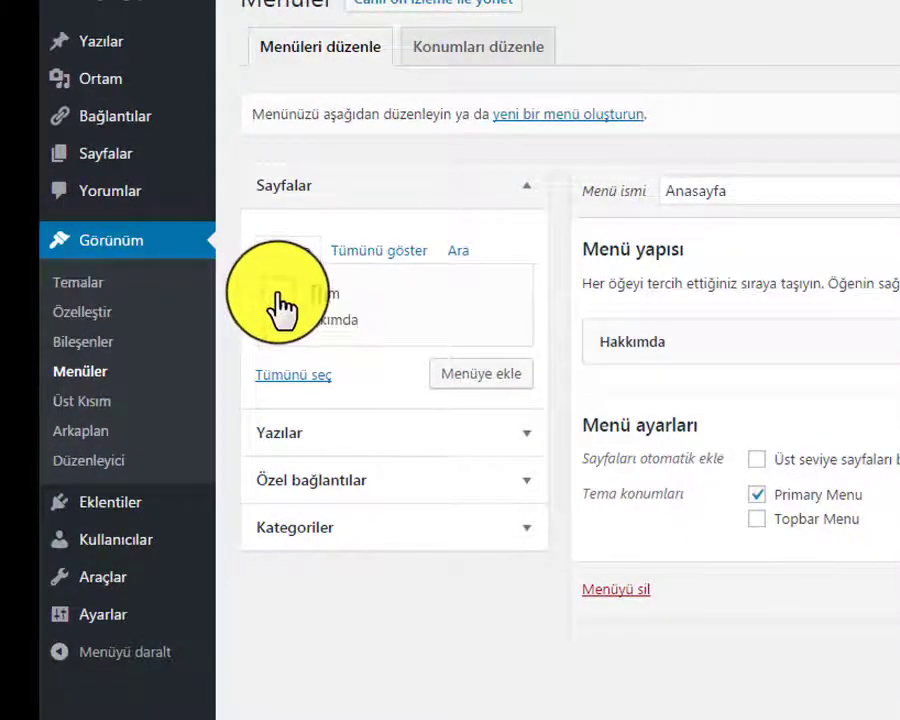
left_click(277, 294)
left_click(479, 380)
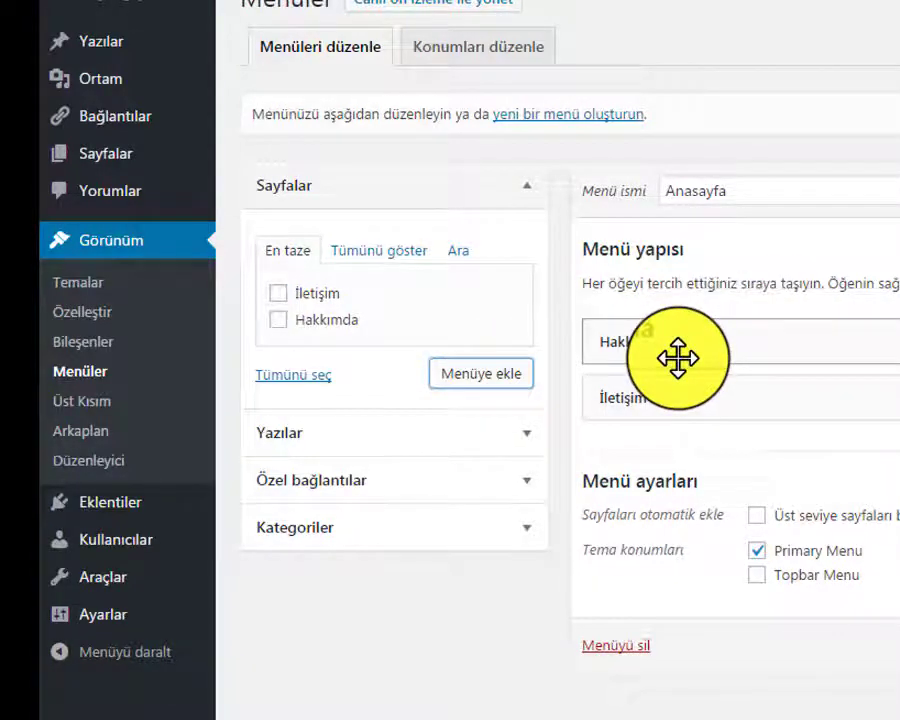
left_click_drag(678, 357, 627, 412)
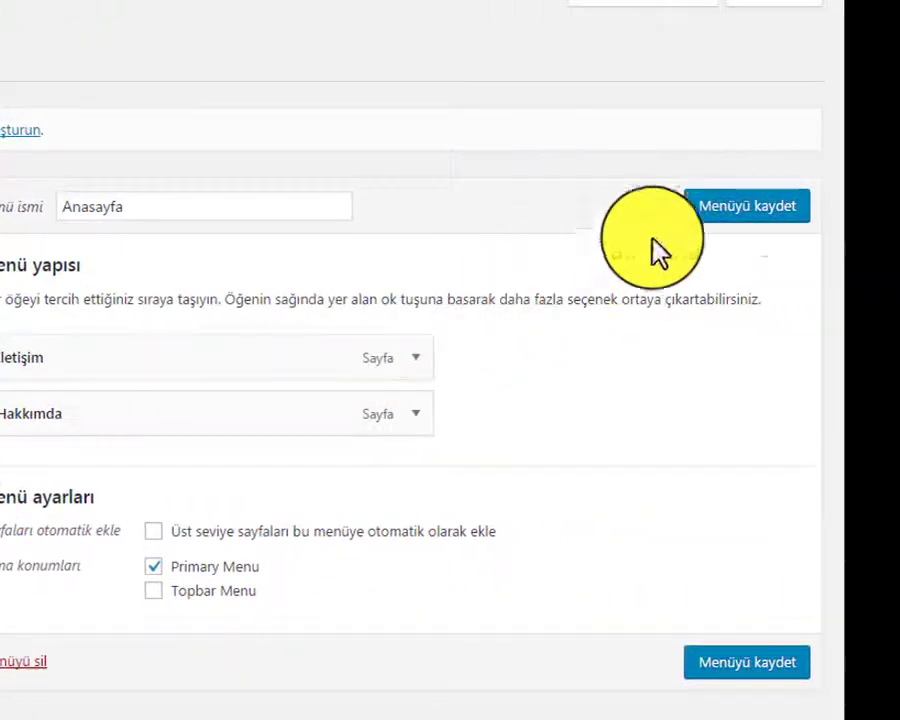
left_click(772, 208)
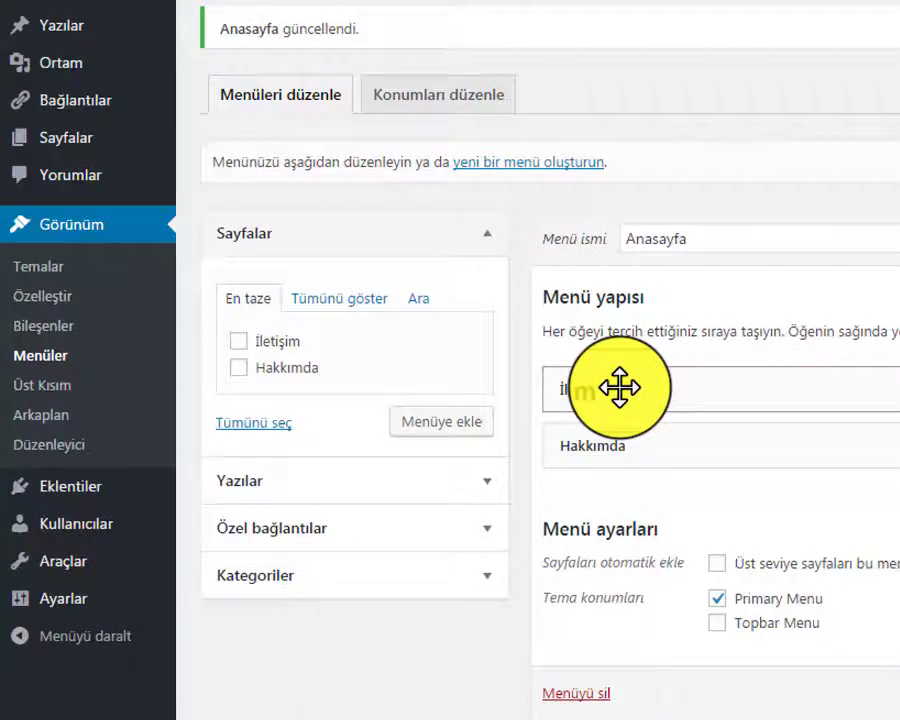
left_click_drag(620, 387, 607, 447)
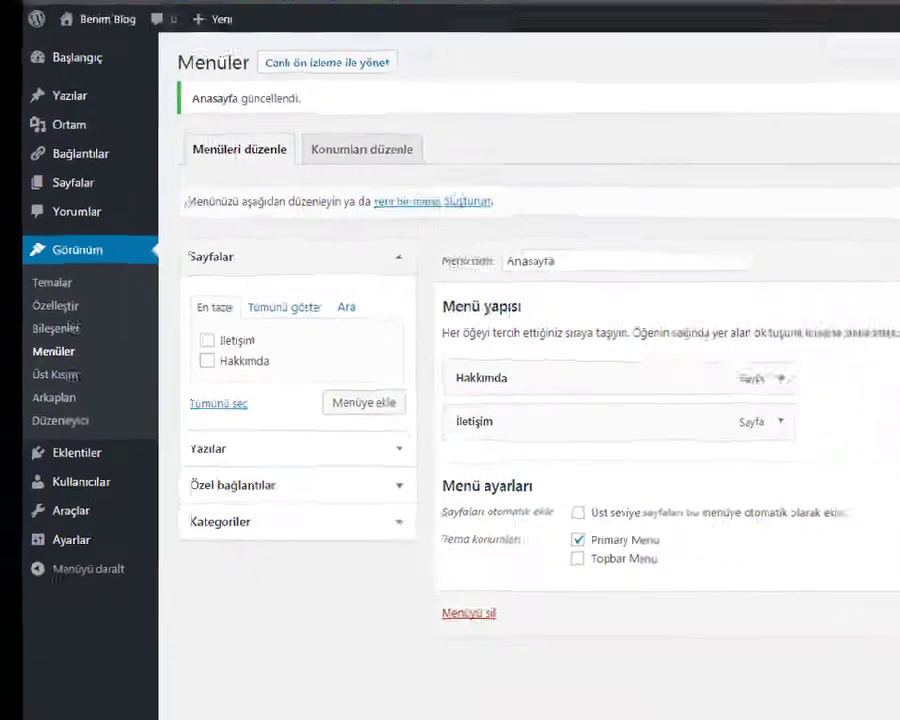
left_click(265, 10)
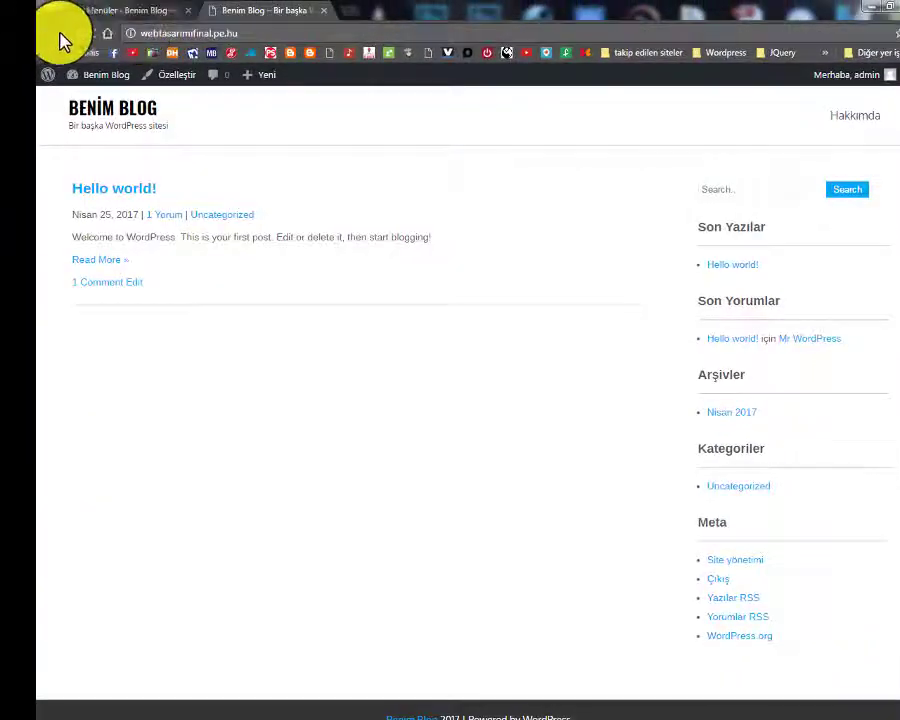
On the reloaded live site, open Hakkımda and İletişim from the header menu to check them
left_click(90, 33)
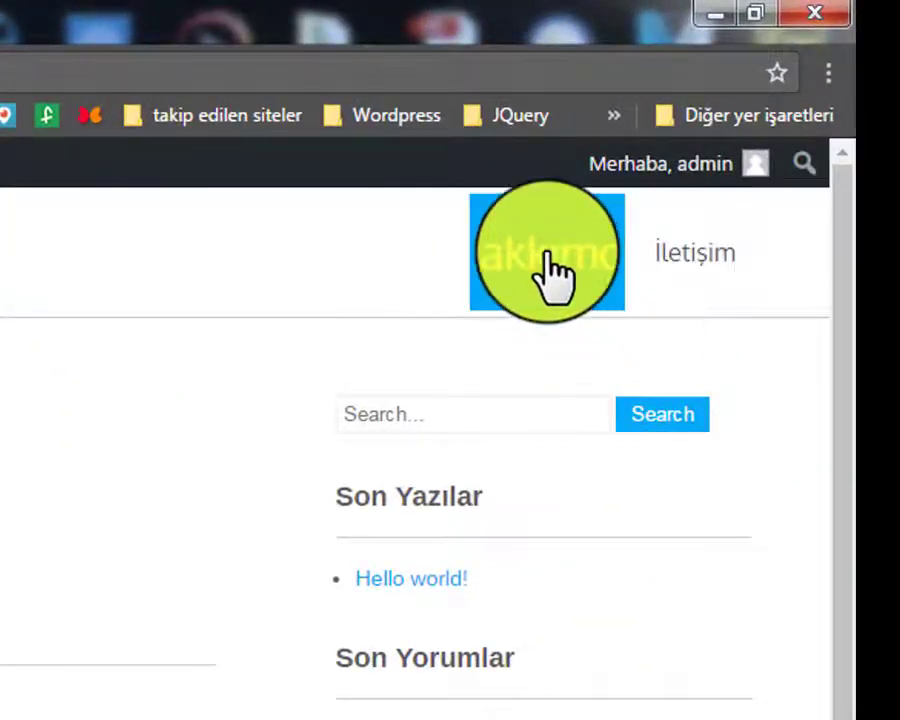
left_click(489, 283)
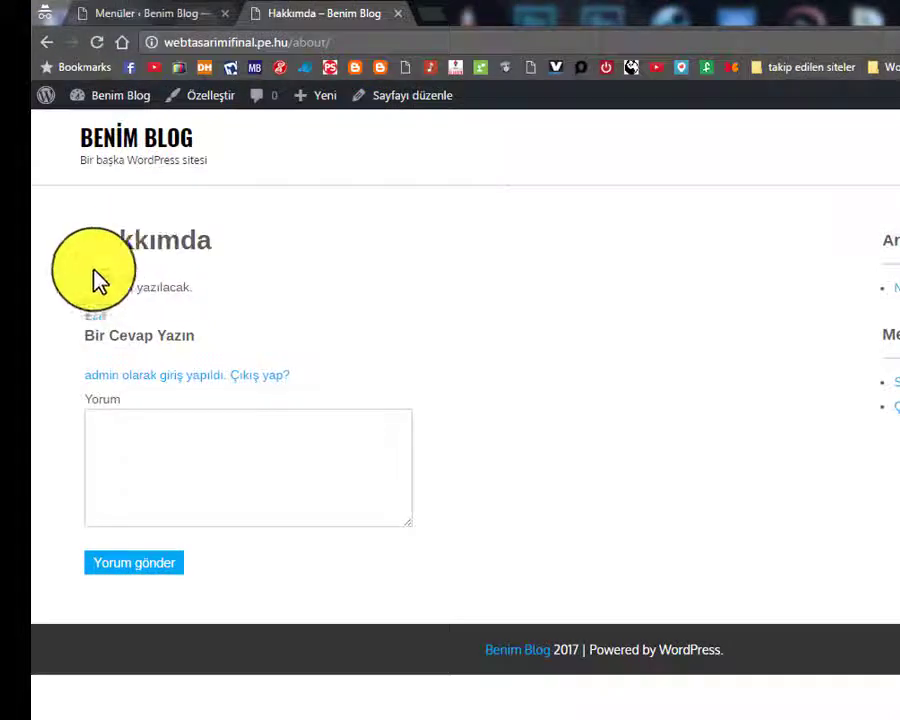
left_click_drag(85, 287, 200, 287)
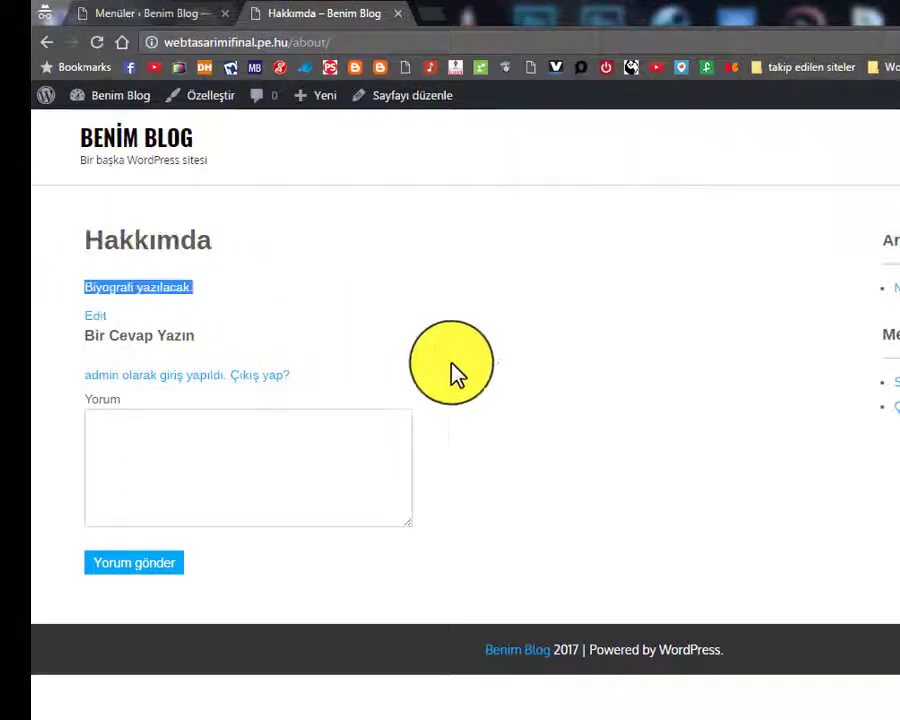
left_click(476, 362)
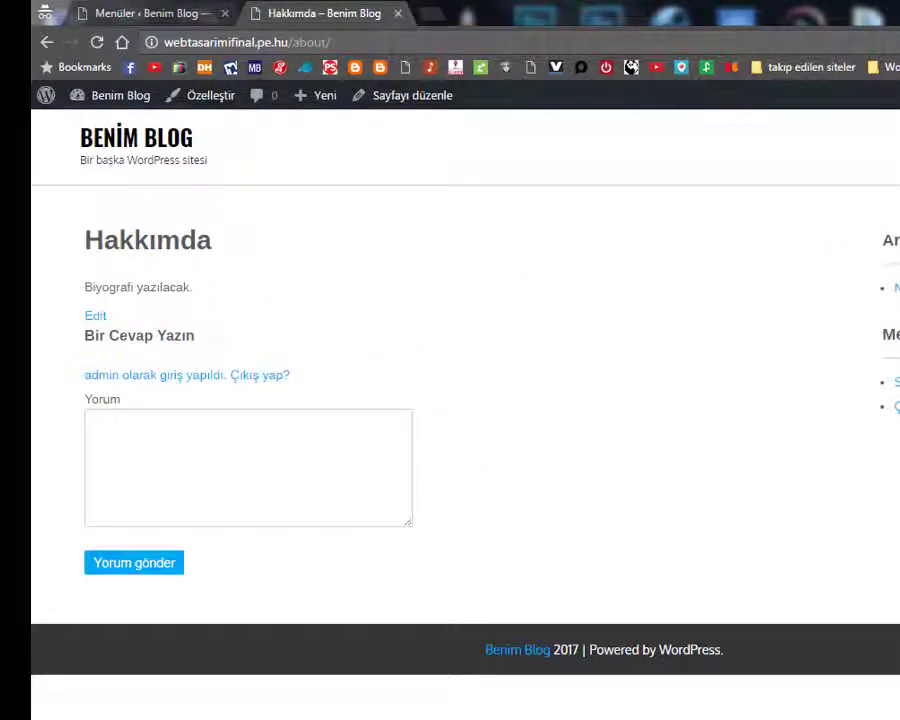
left_click(882, 172)
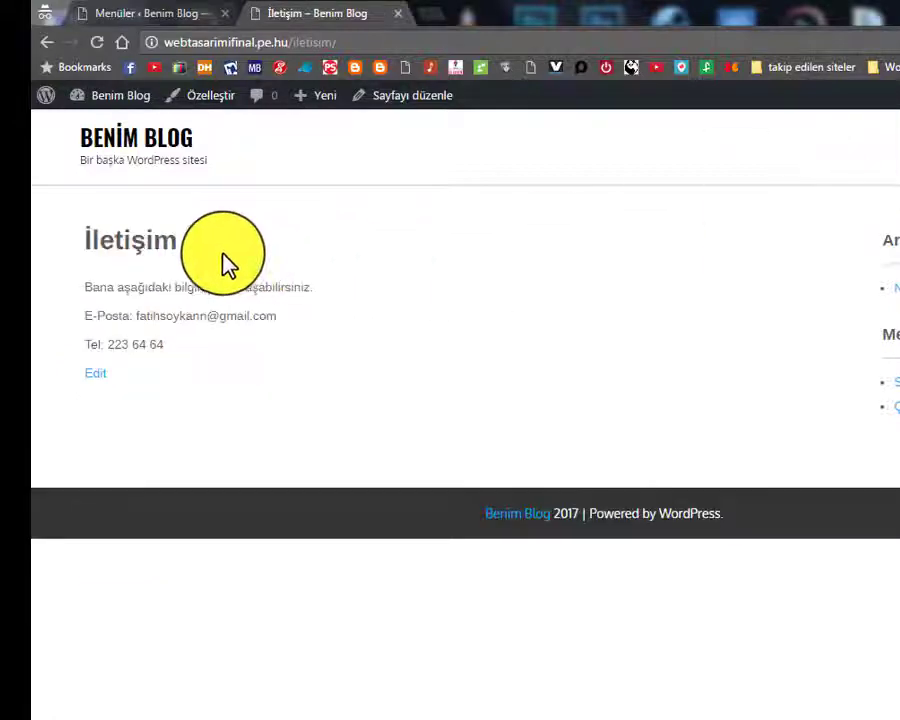
left_click_drag(82, 289, 267, 267)
left_click(351, 327)
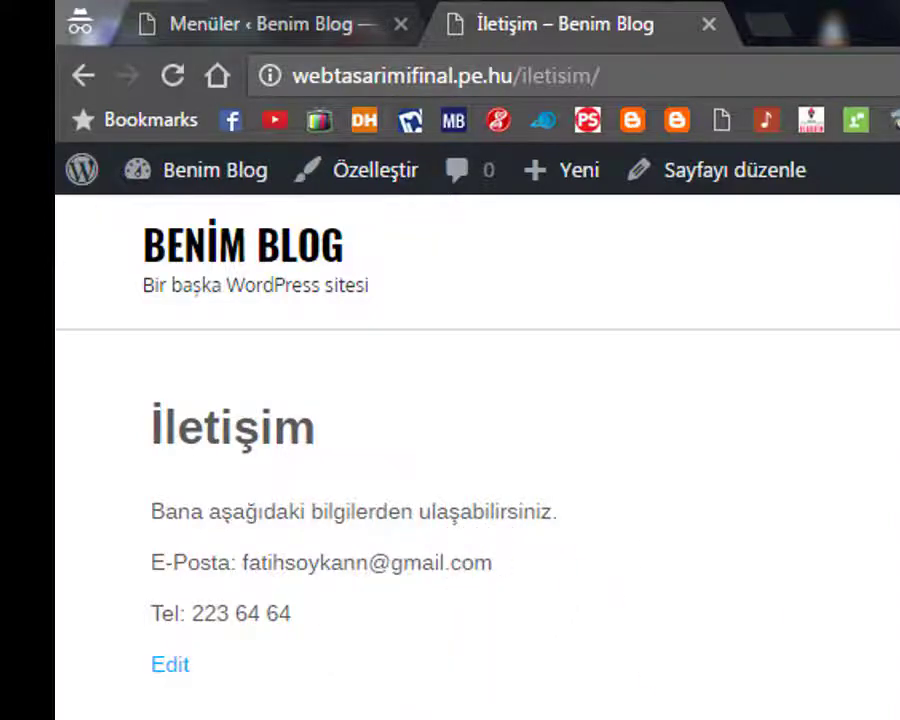
left_click(765, 115)
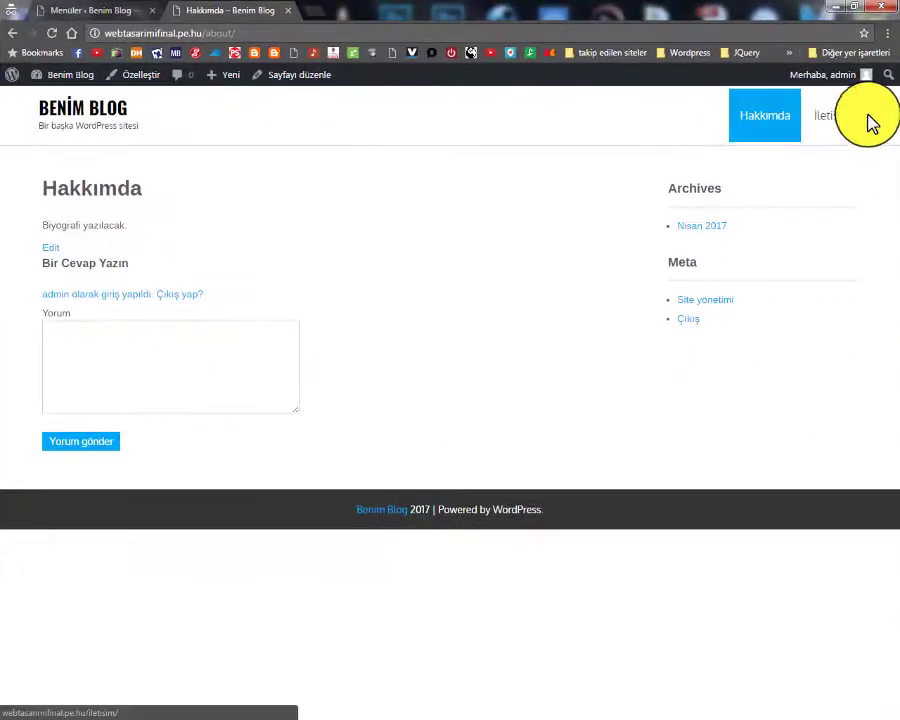
left_click(842, 130)
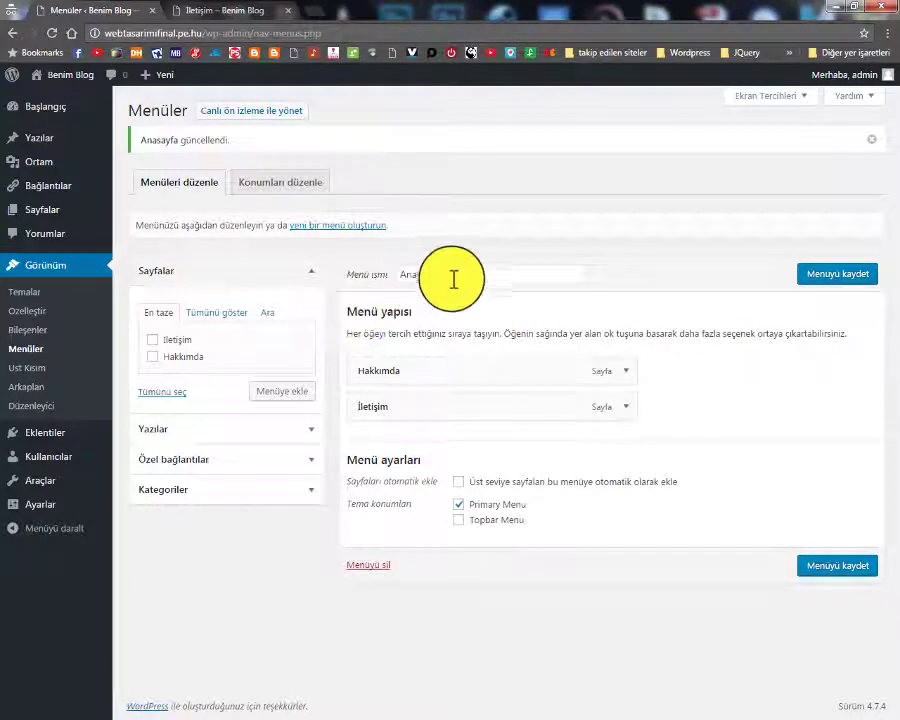
Rename the Anasayfa menu to 'menü' and save it
left_click_drag(453, 279, 352, 272)
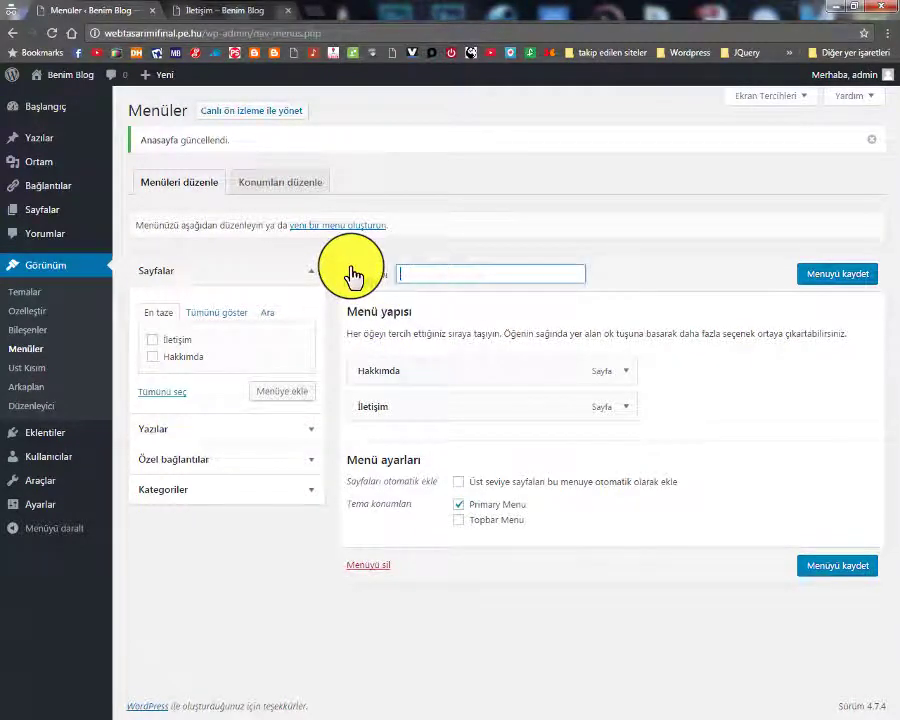
type("menü")
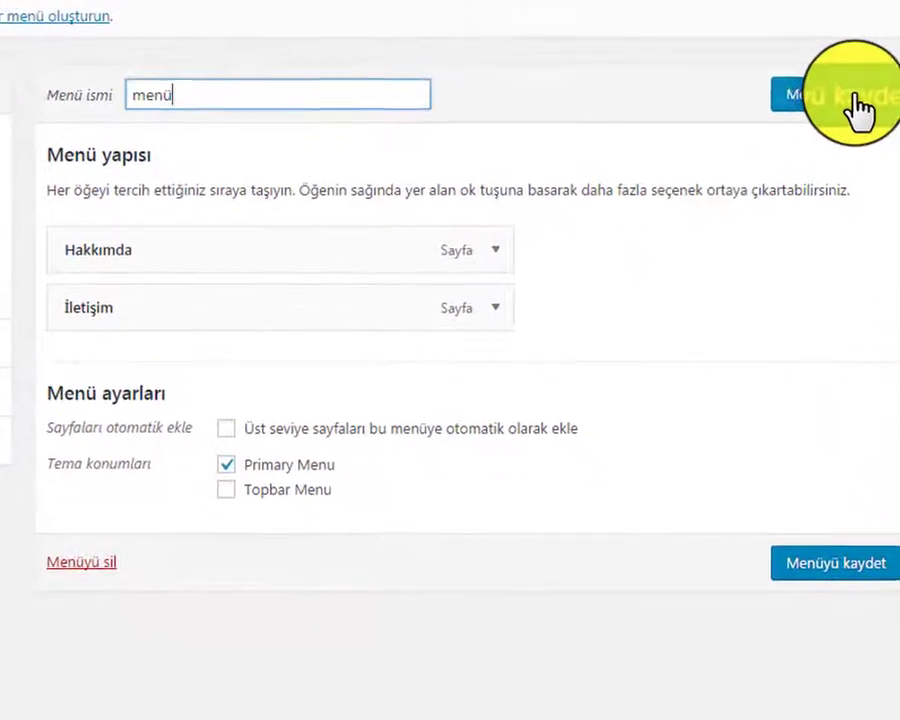
left_click(895, 186)
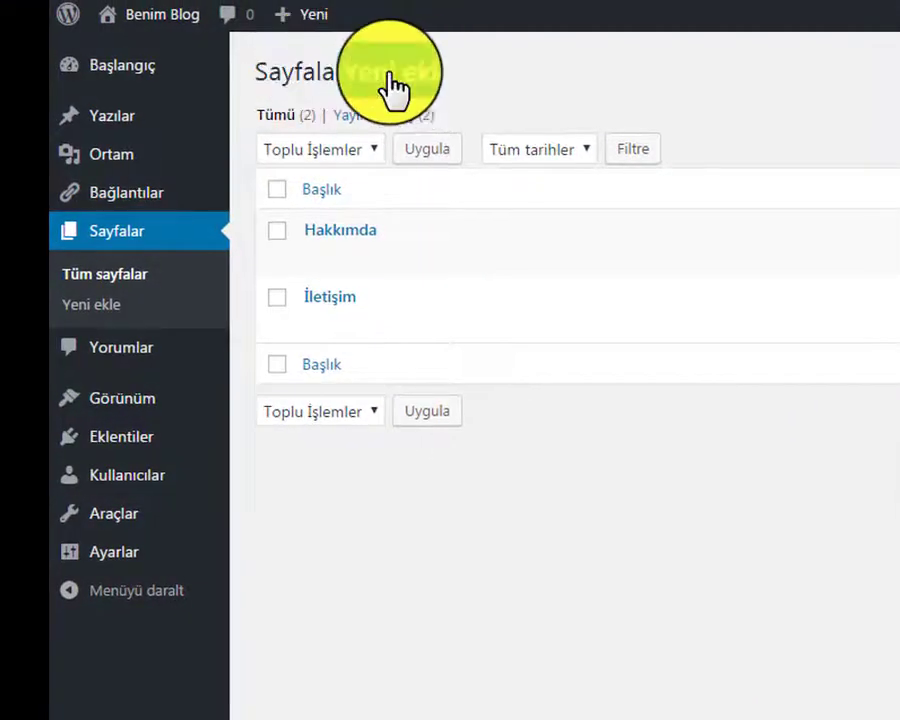
Publish a blank new page titled 'Anasayfa', then start another new page
left_click(395, 86)
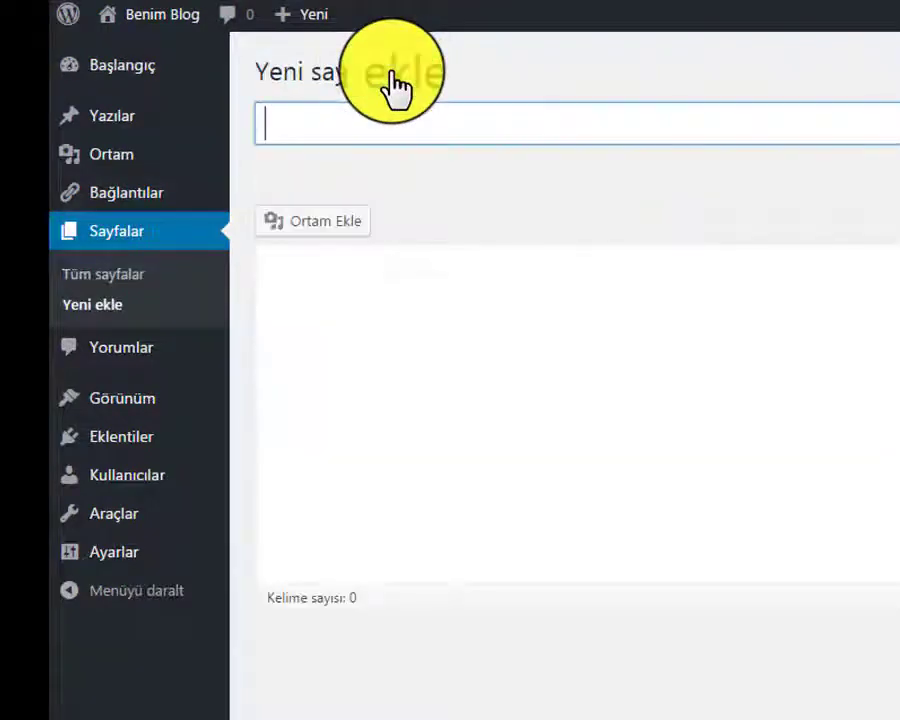
left_click(347, 133)
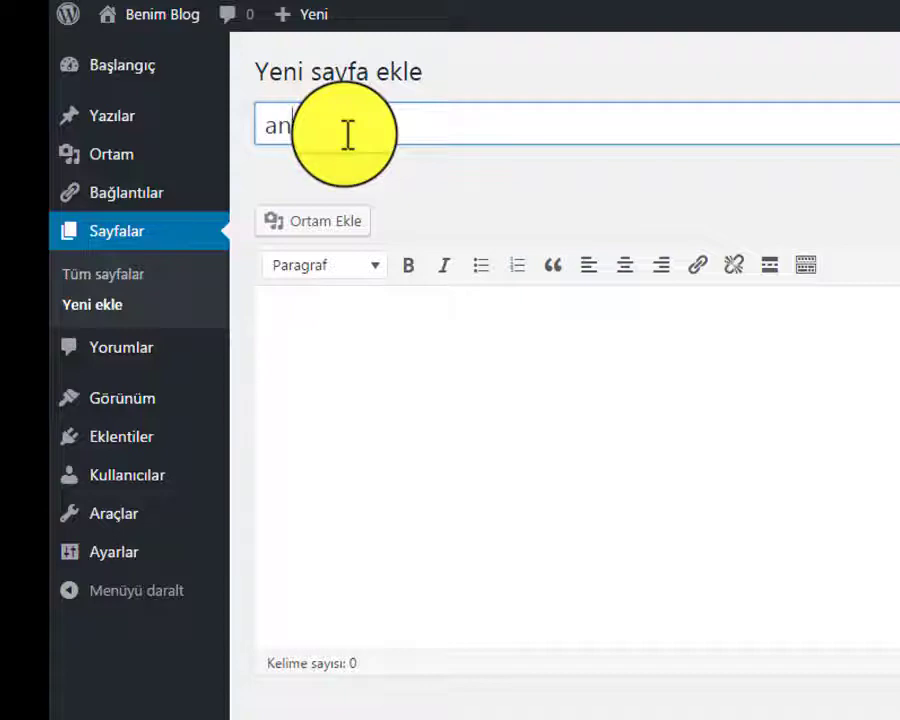
type("an")
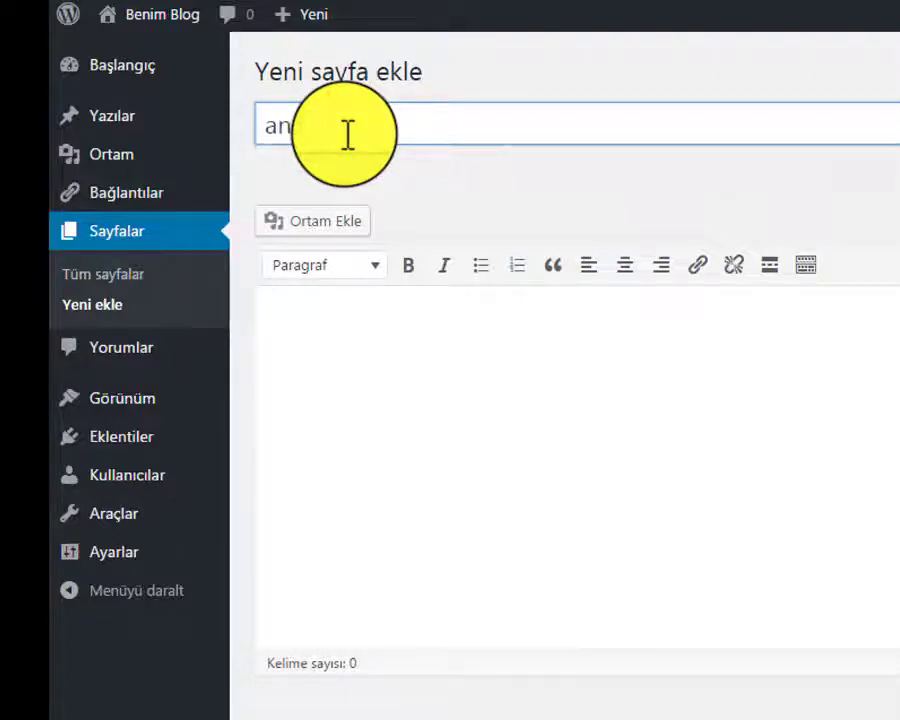
key("BackSpace")
key("BackSpace")
type("Anasayfa")
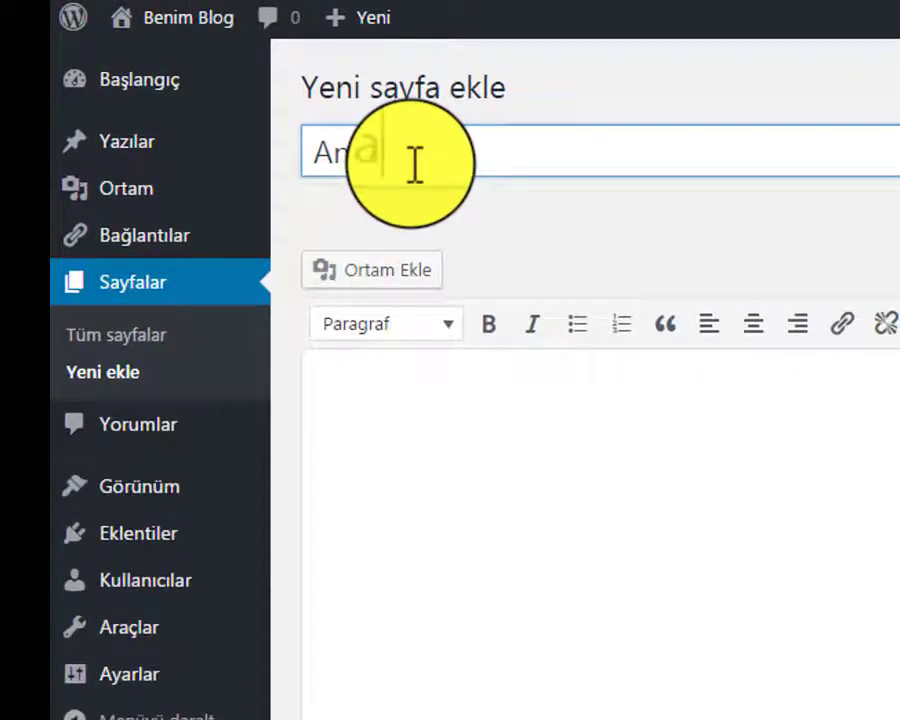
left_click(453, 402)
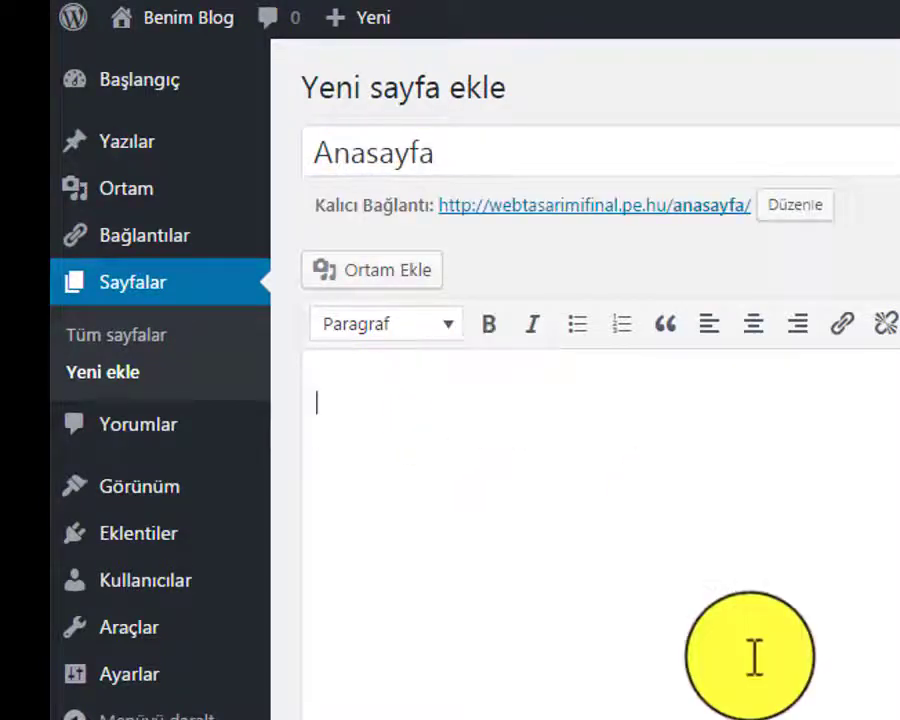
left_click(824, 599)
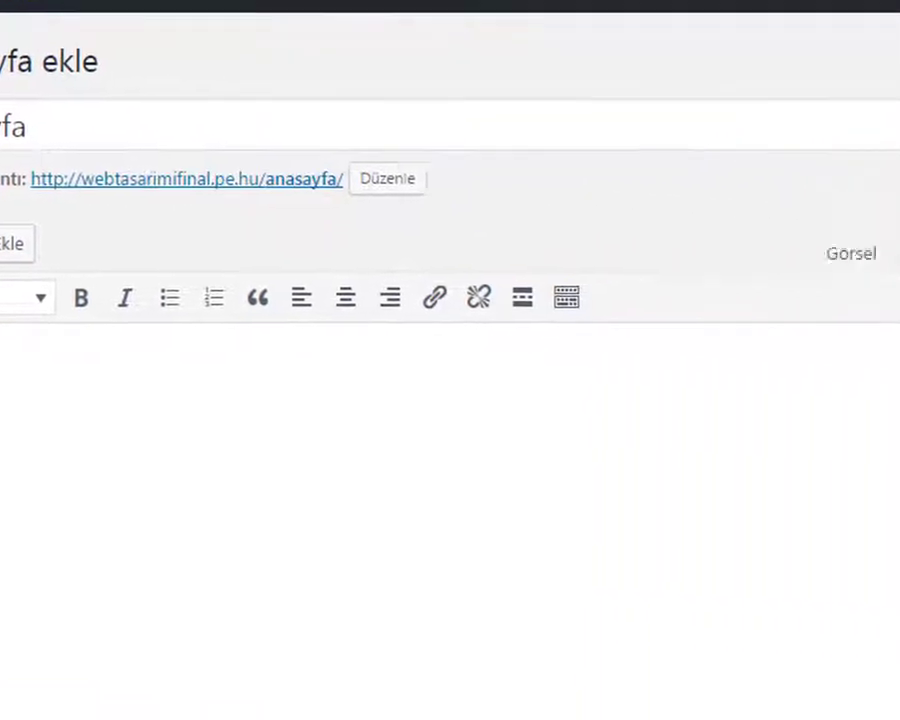
left_click(640, 345)
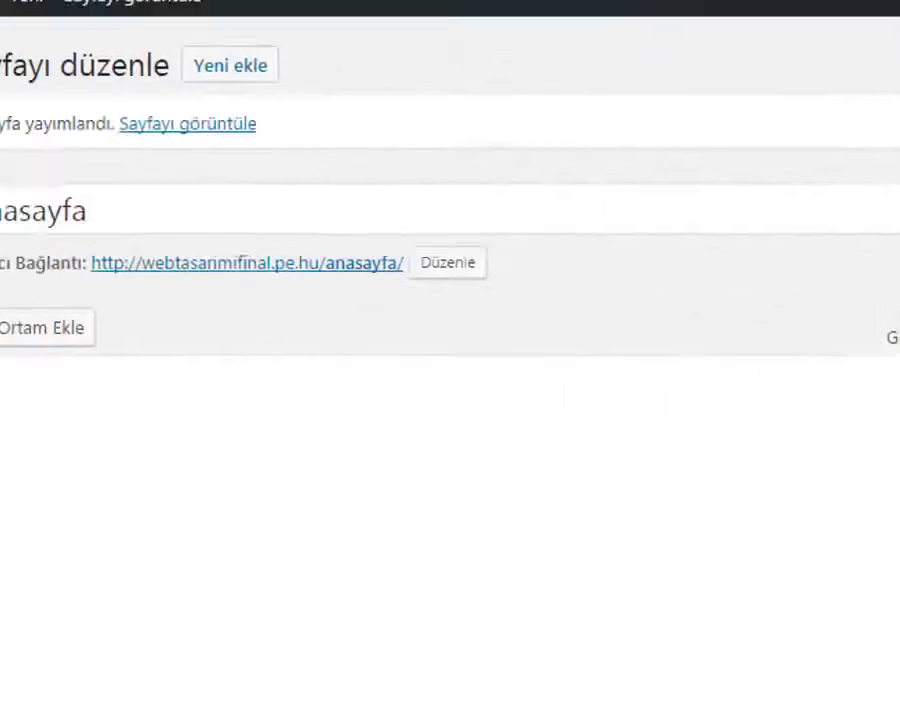
left_click(136, 580)
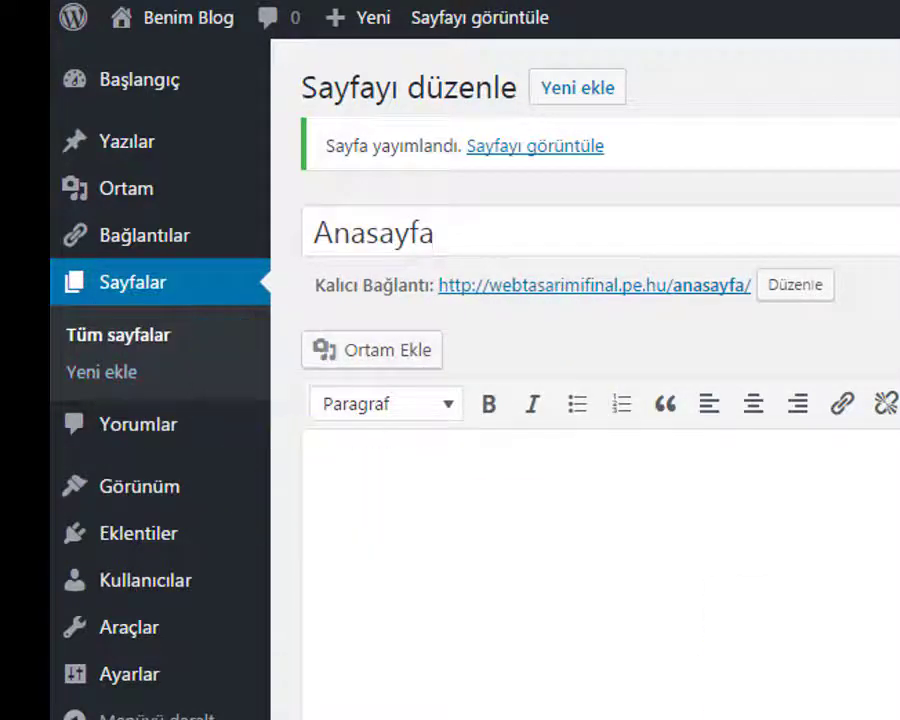
left_click(96, 372)
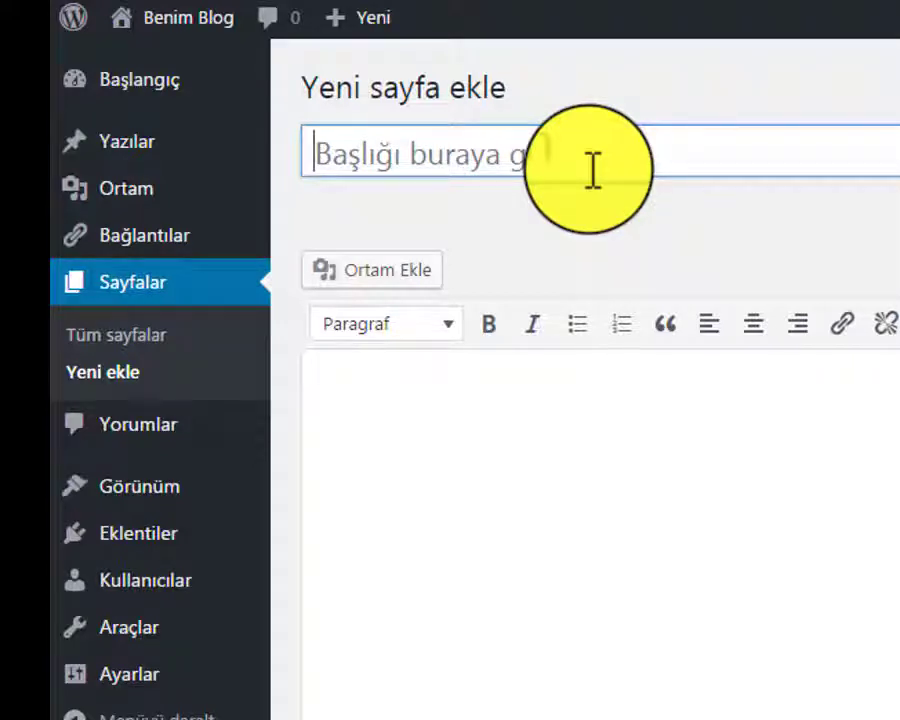
Title the blank new page 'Ders', replacing the old Matematik title
left_click(593, 170)
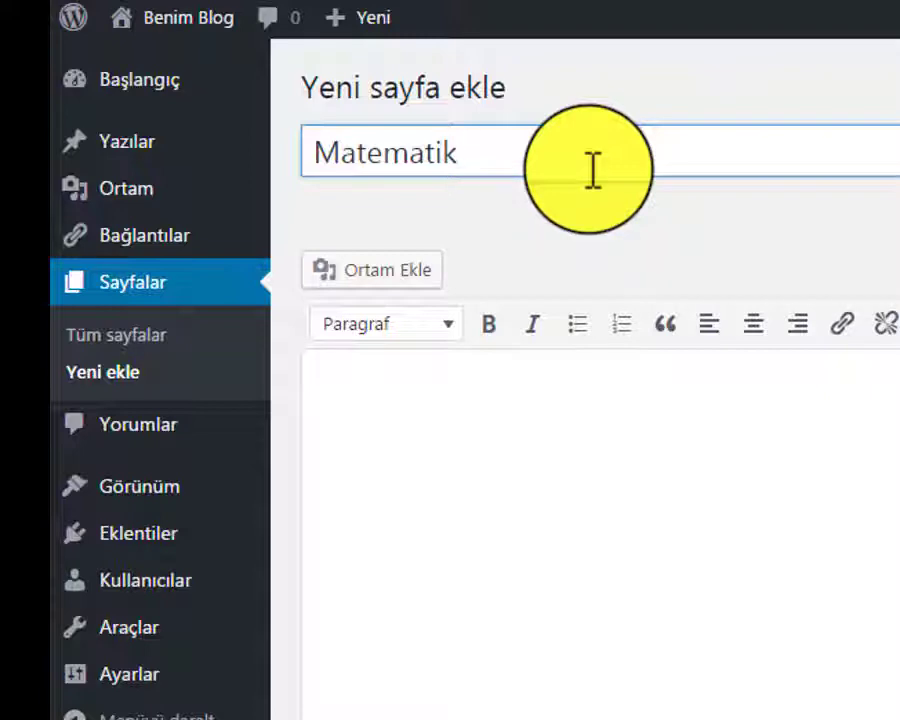
key("BackSpace")
key("BackSpace")
key("BackSpace")
key("BackSpace")
key("BackSpace")
key("BackSpace")
key("BackSpace")
key("BackSpace")
key("BackSpace")
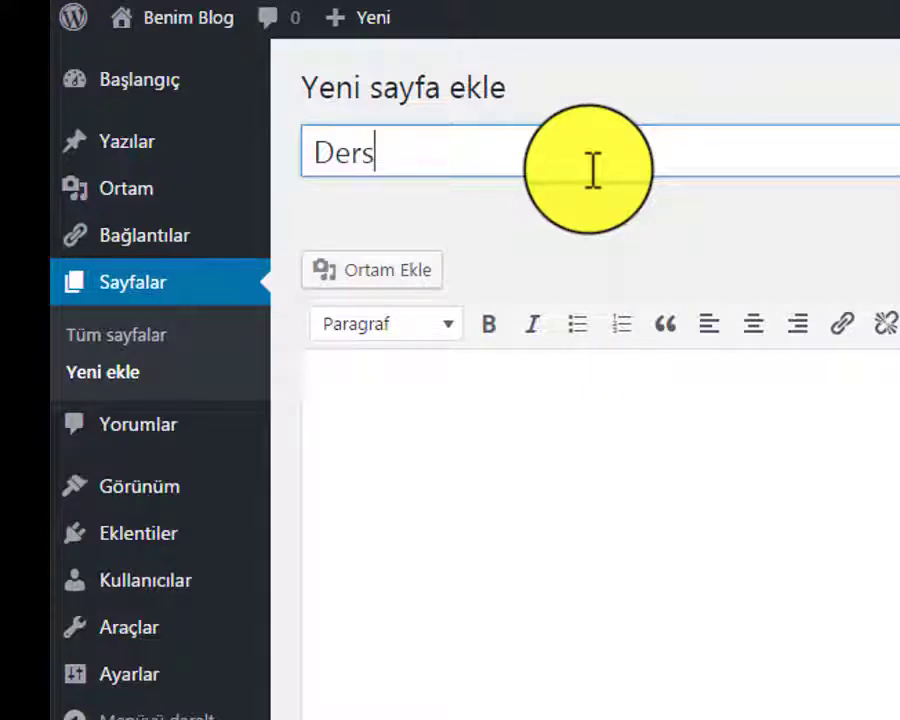
left_click(498, 521)
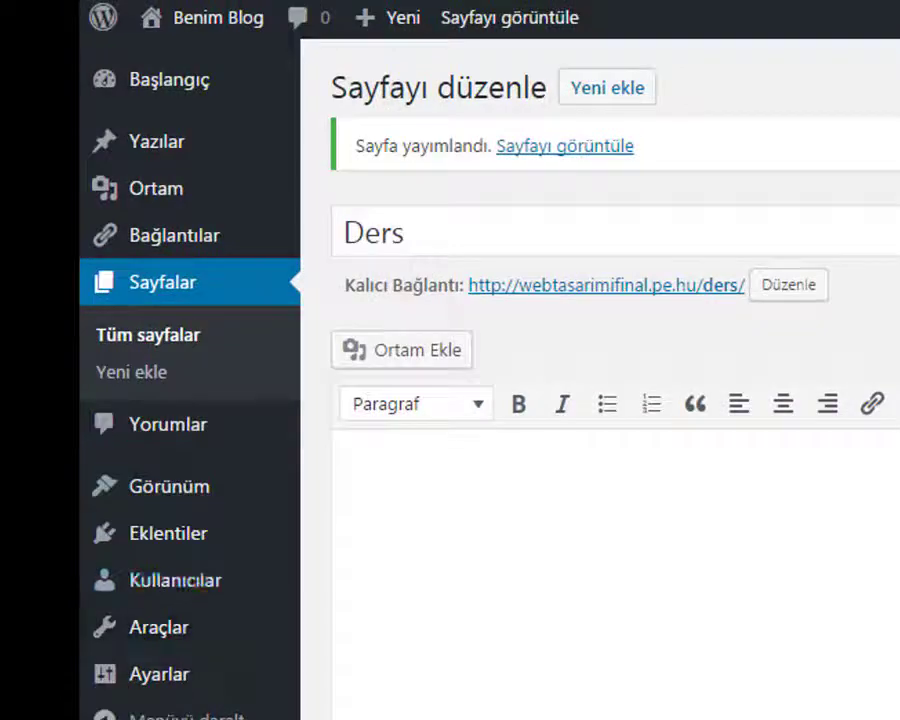
Add the Ders and Anasayfa pages to the site menu
mouse_move(166, 494)
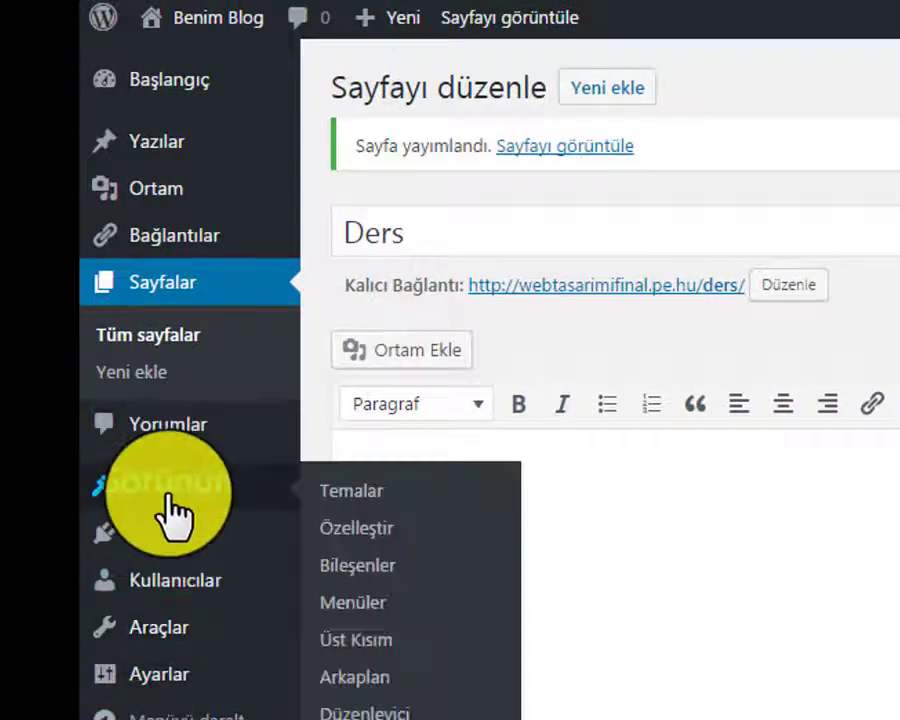
left_click(345, 618)
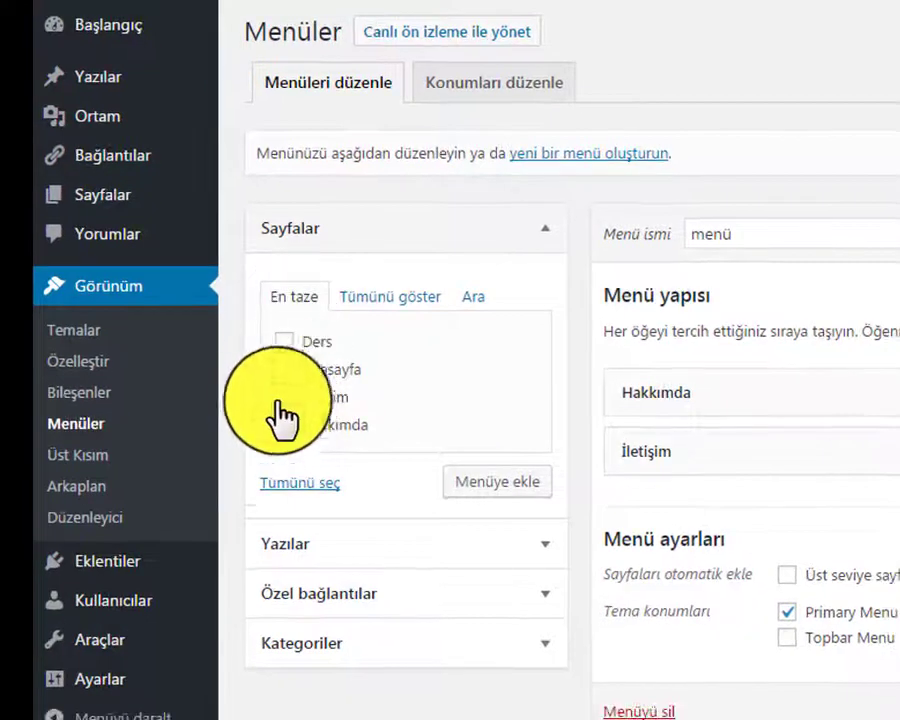
left_click(284, 341)
left_click(284, 369)
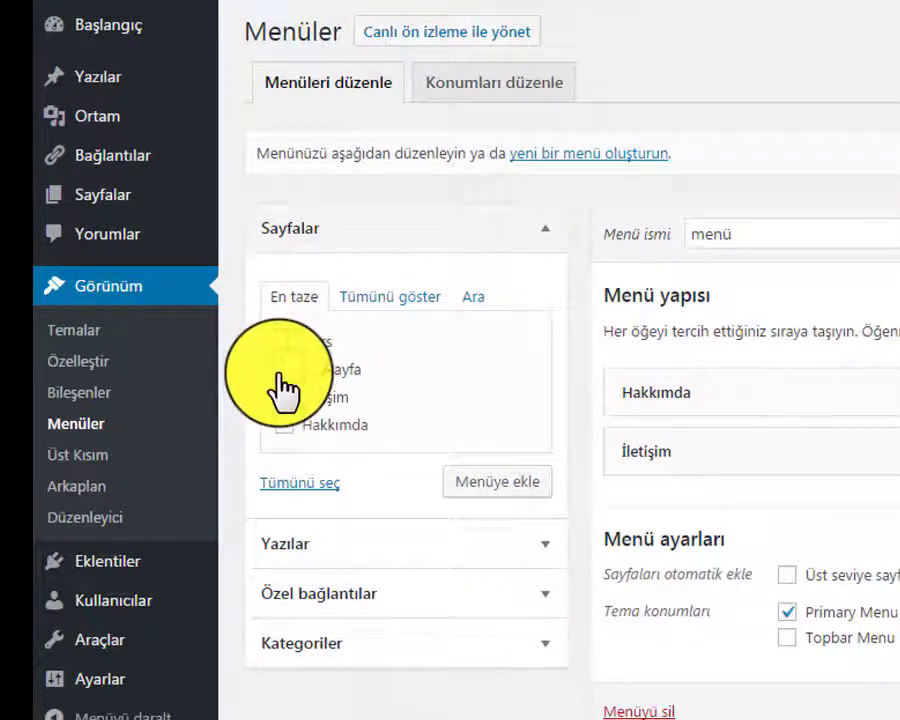
left_click(479, 485)
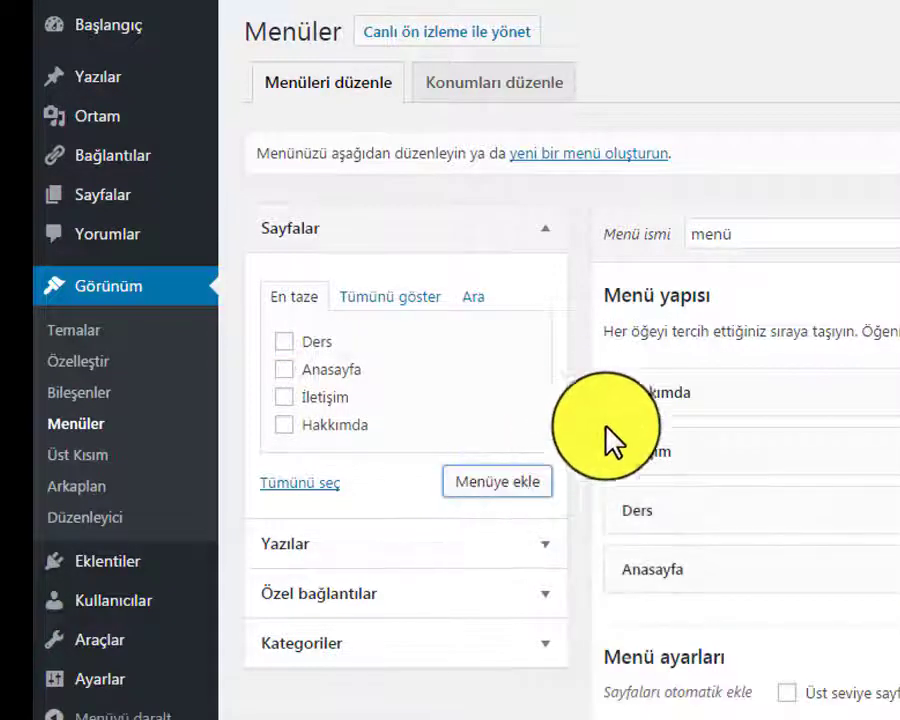
Reorder the menu with Anasayfa first and Ders second, and save it
left_click_drag(685, 578, 685, 364)
left_click_drag(671, 569, 645, 450)
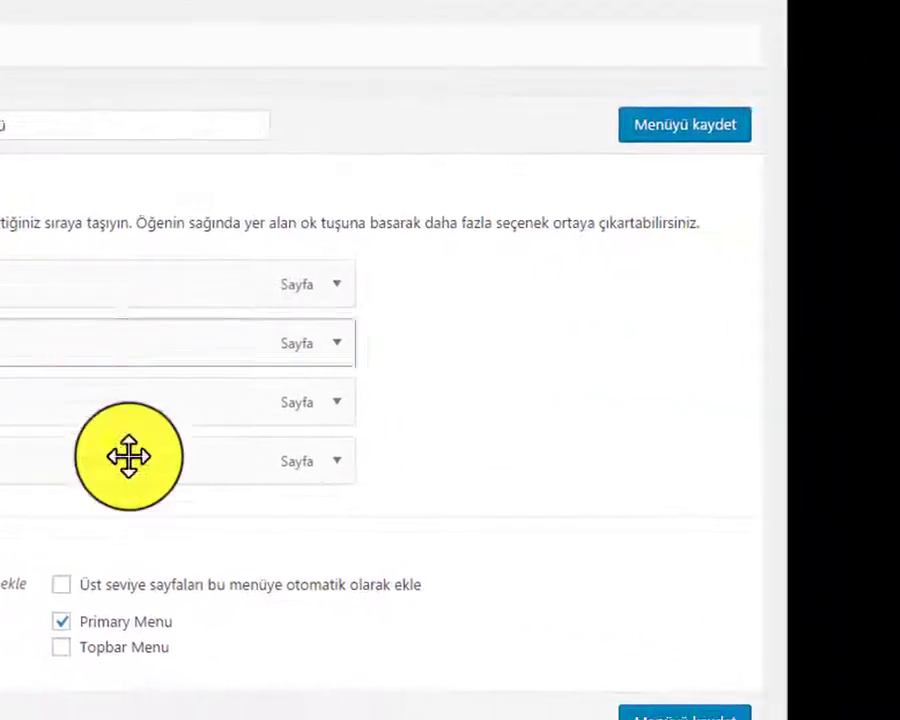
left_click(668, 140)
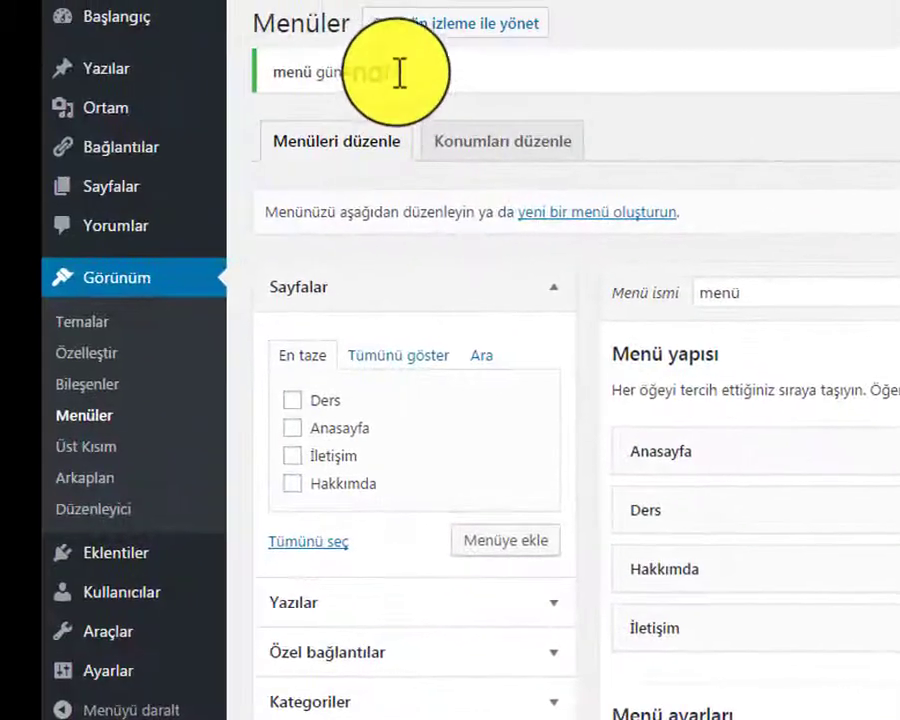
left_click_drag(400, 72, 269, 56)
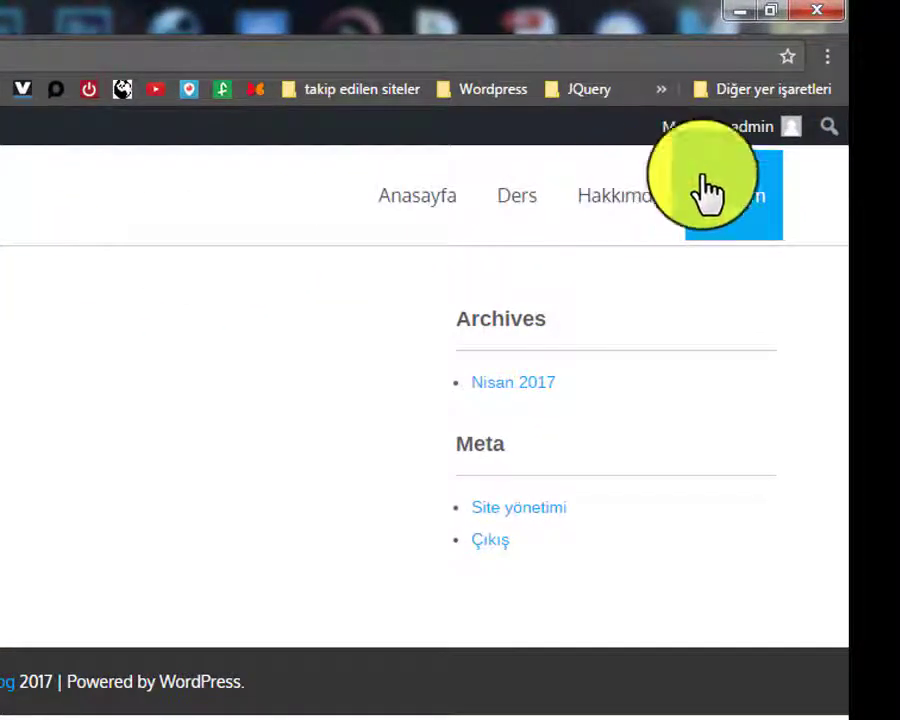
Open Anasayfa from the live site's header menu and refresh the page
left_click(406, 224)
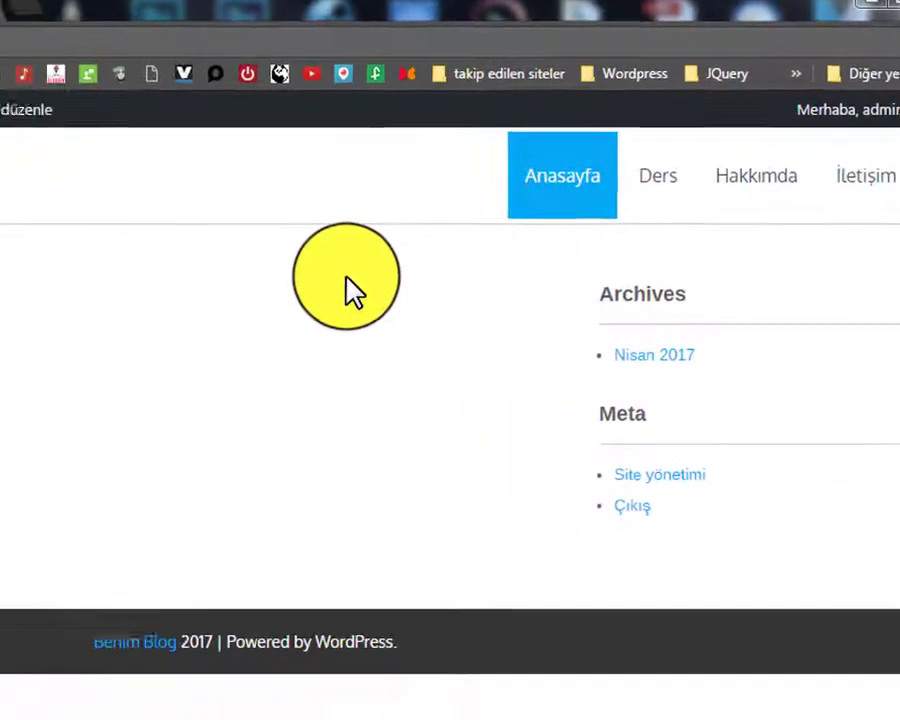
key("F5")
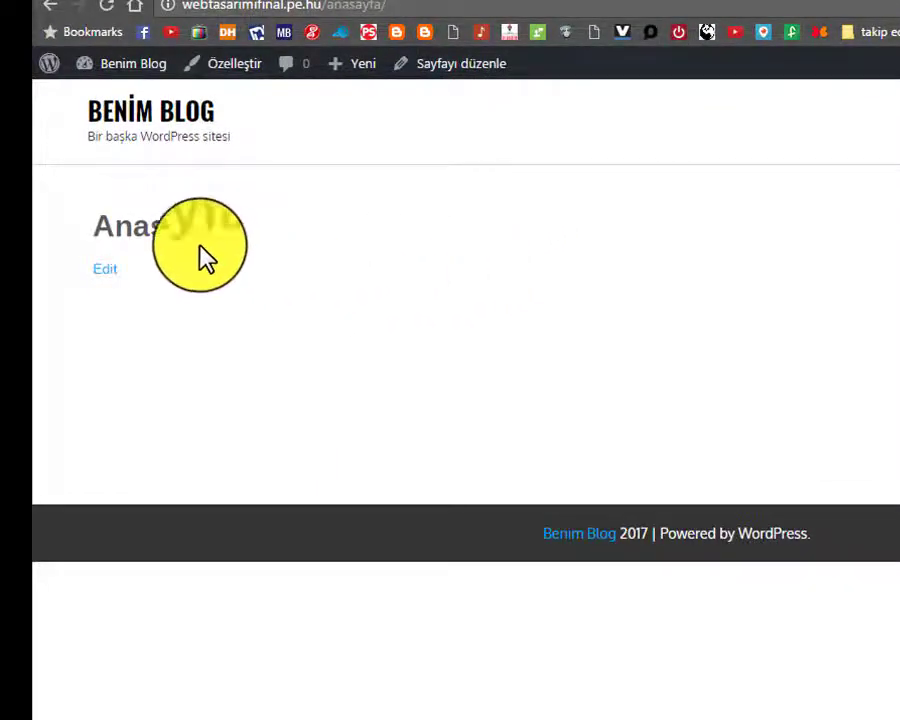
left_click_drag(95, 211, 263, 315)
left_click(251, 235)
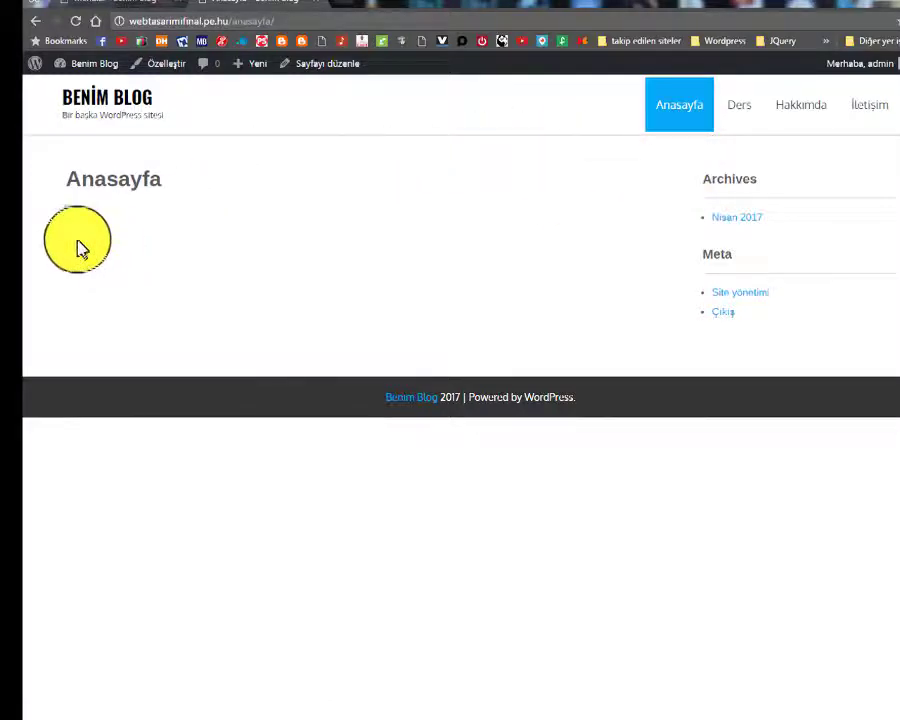
mouse_move(84, 250)
left_mouse_down()
mouse_move(193, 257)
mouse_move(176, 272)
mouse_move(70, 255)
left_mouse_up()
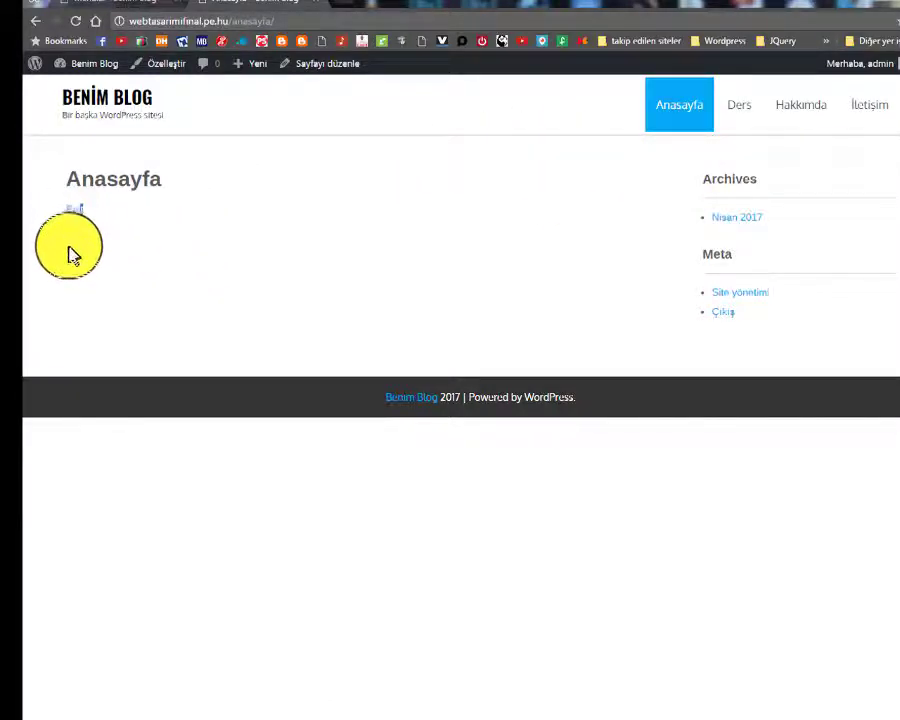
left_click(74, 244)
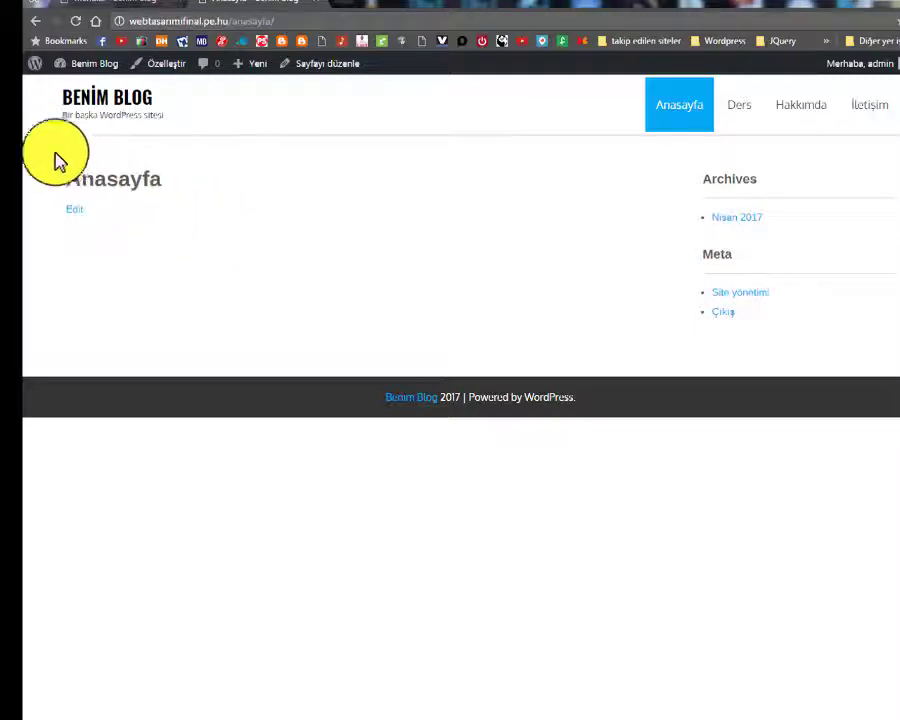
left_click_drag(56, 160, 575, 209)
left_click(478, 234)
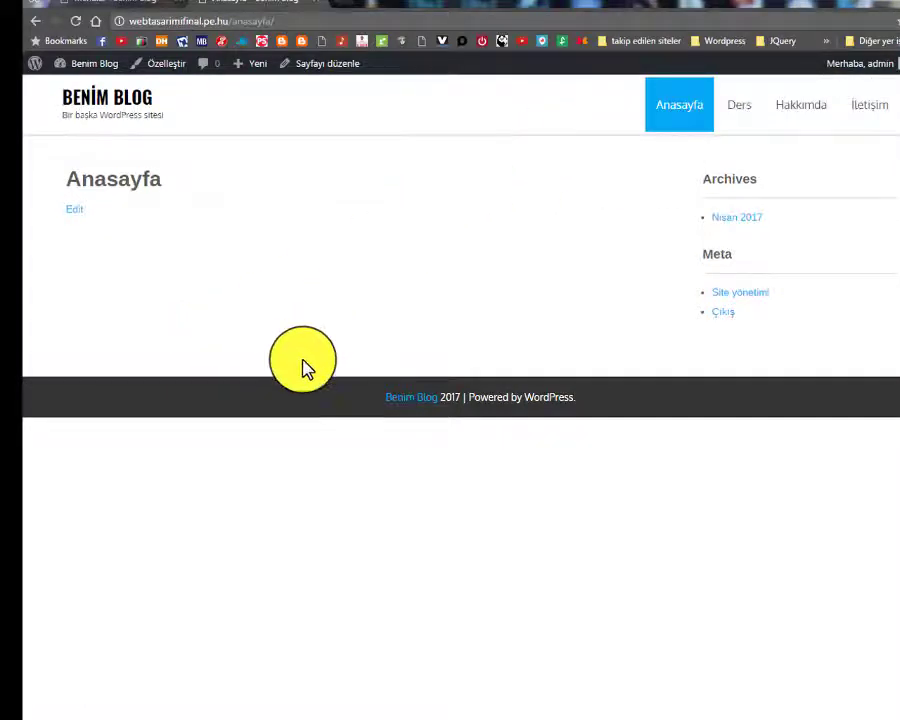
Open Ders from the live site's navigation and highlight its Ders heading
left_click(738, 112)
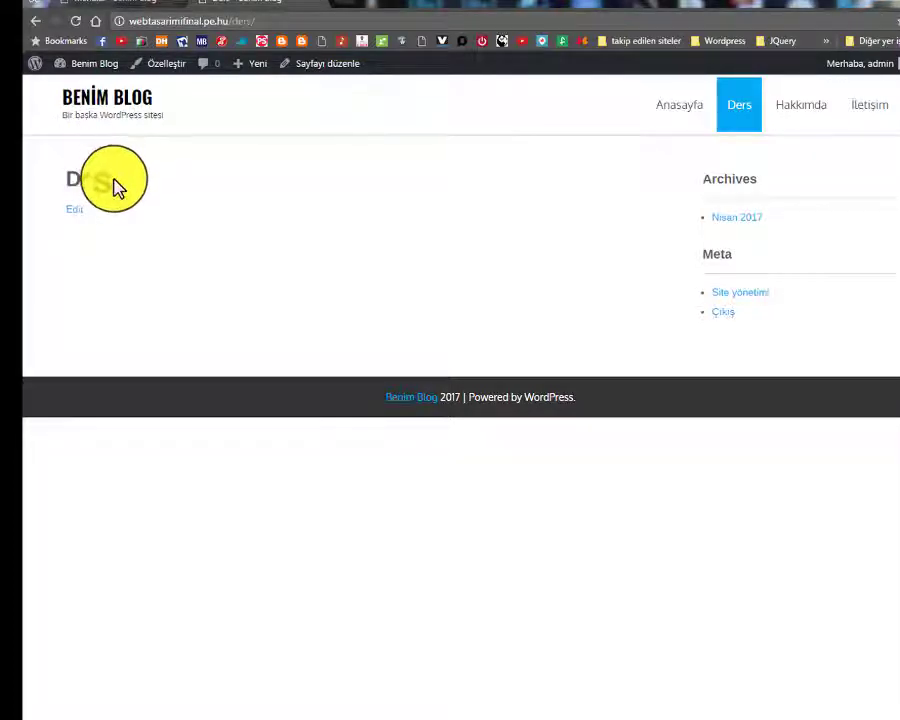
left_click_drag(74, 178, 237, 169)
left_click_drag(148, 213, 111, 186)
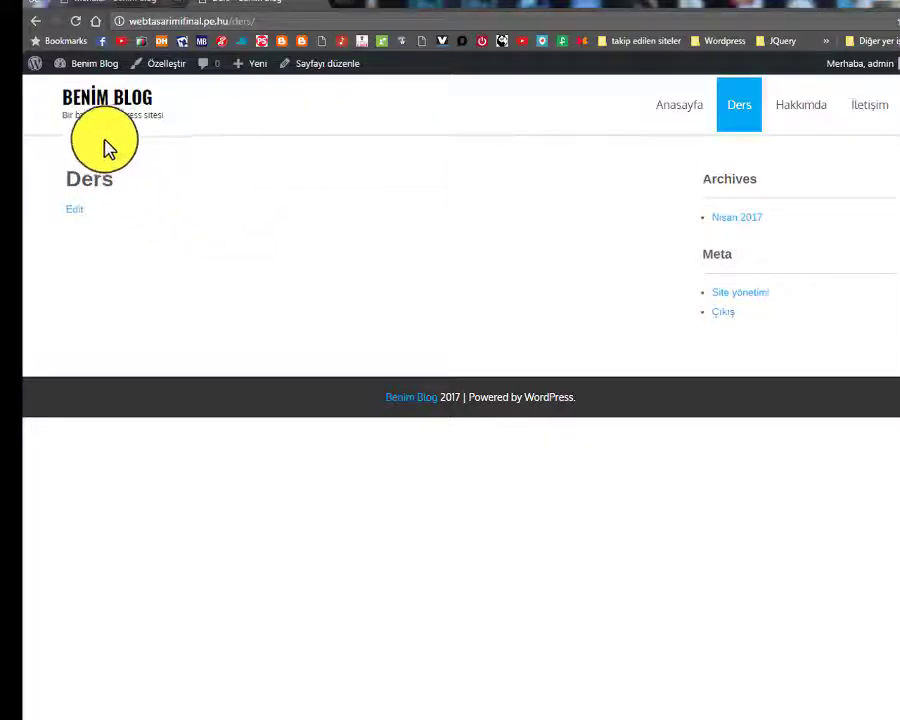
left_click_drag(66, 178, 116, 182)
left_click(215, 236)
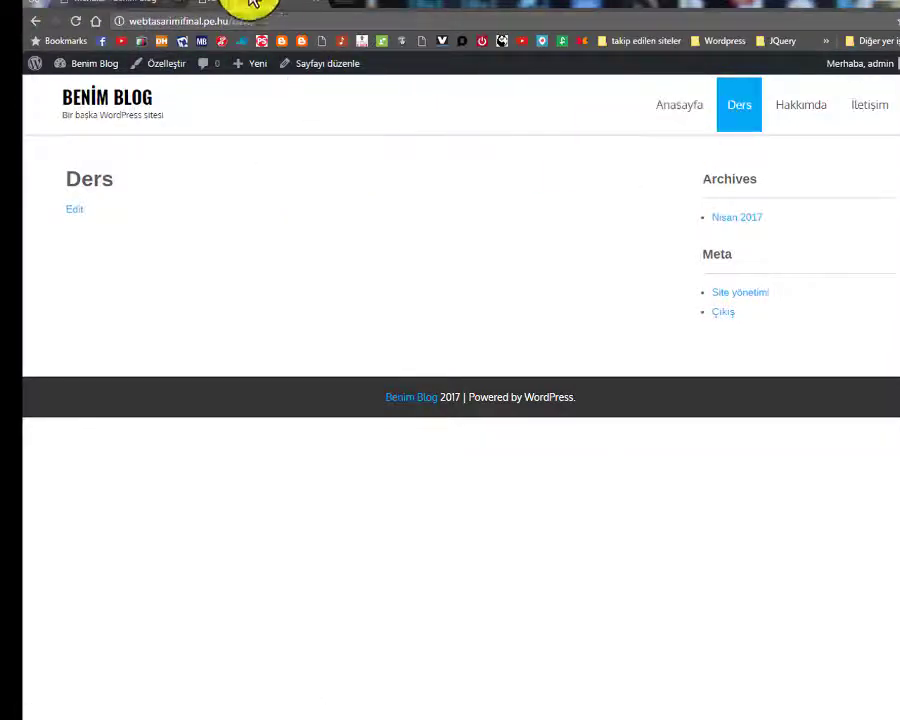
From the Menüler admin tab, try opening the Sayfalar > Tüm sayfalar page list
left_click(123, 6)
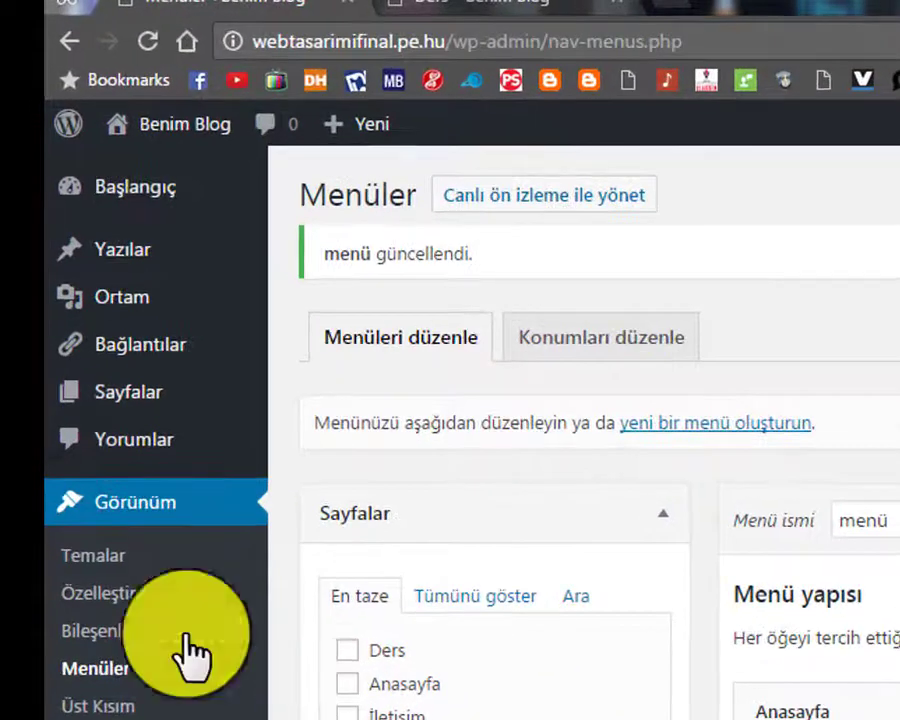
mouse_move(126, 398)
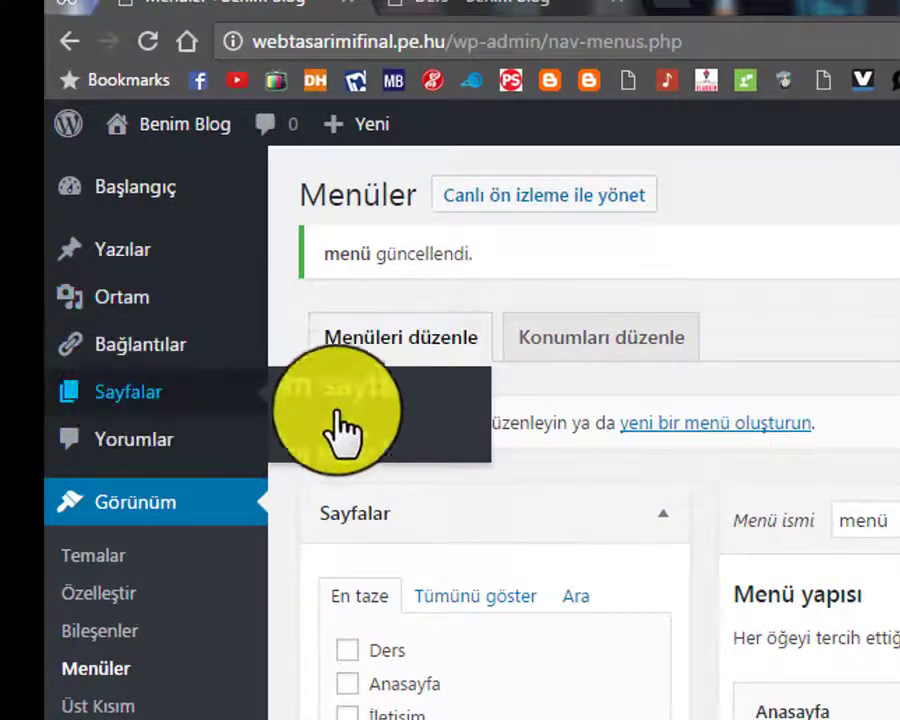
left_click(241, 448)
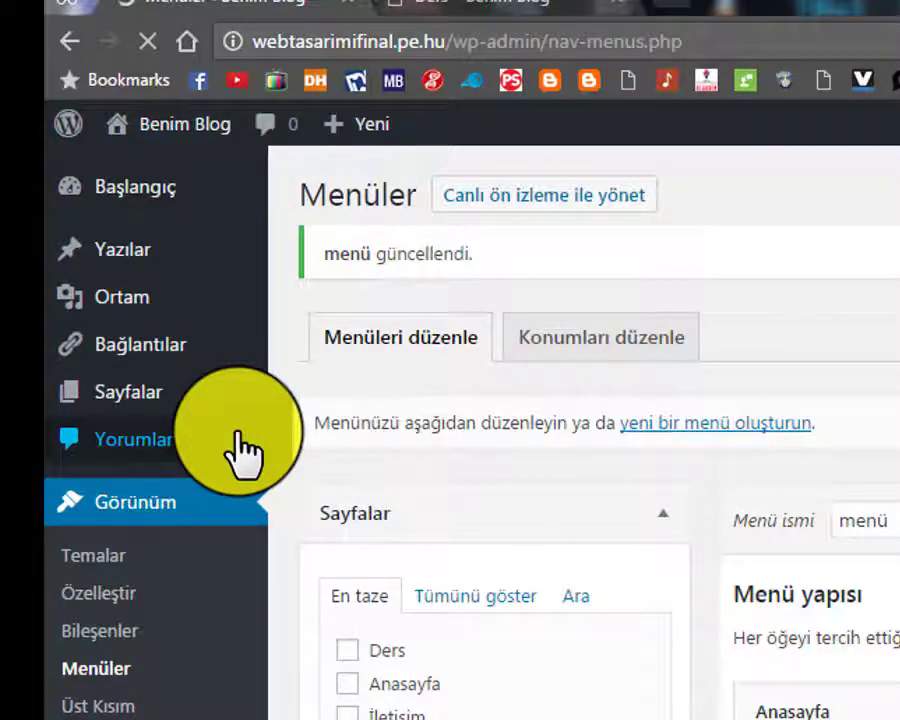
mouse_move(122, 405)
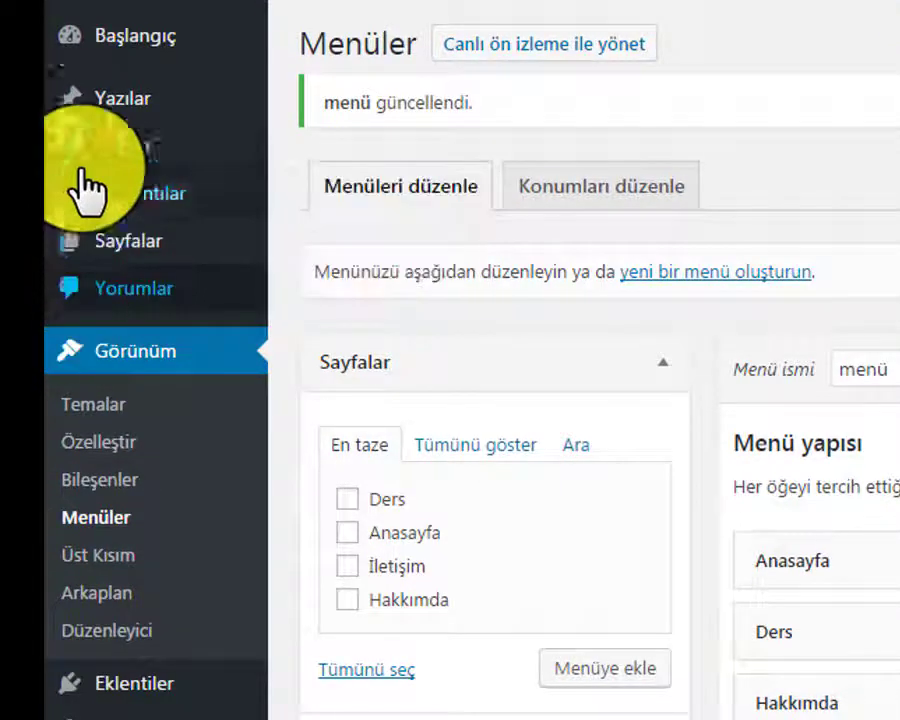
mouse_move(98, 245)
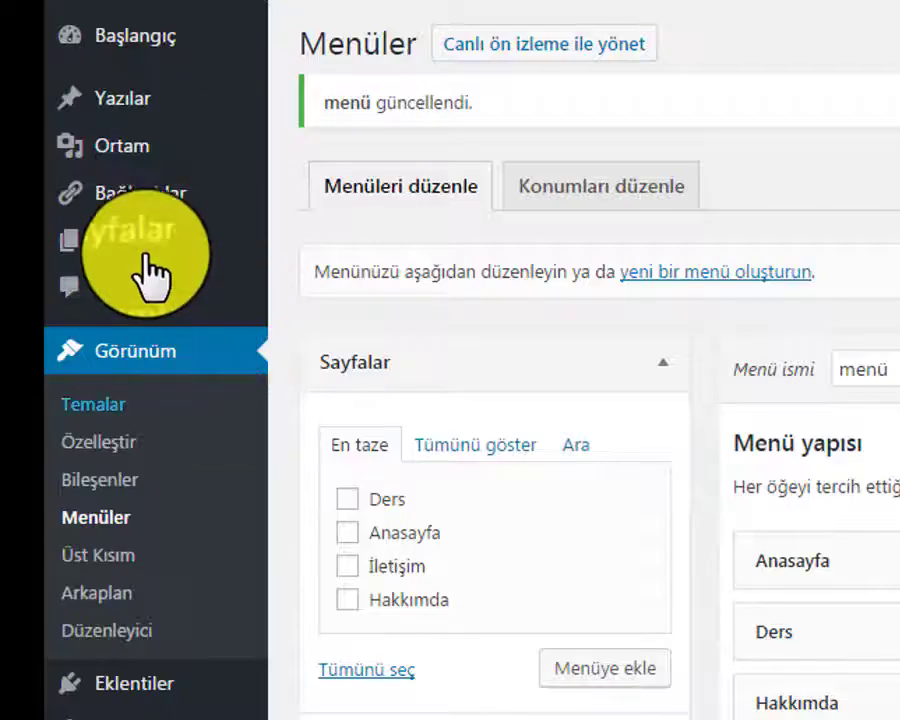
mouse_move(125, 243)
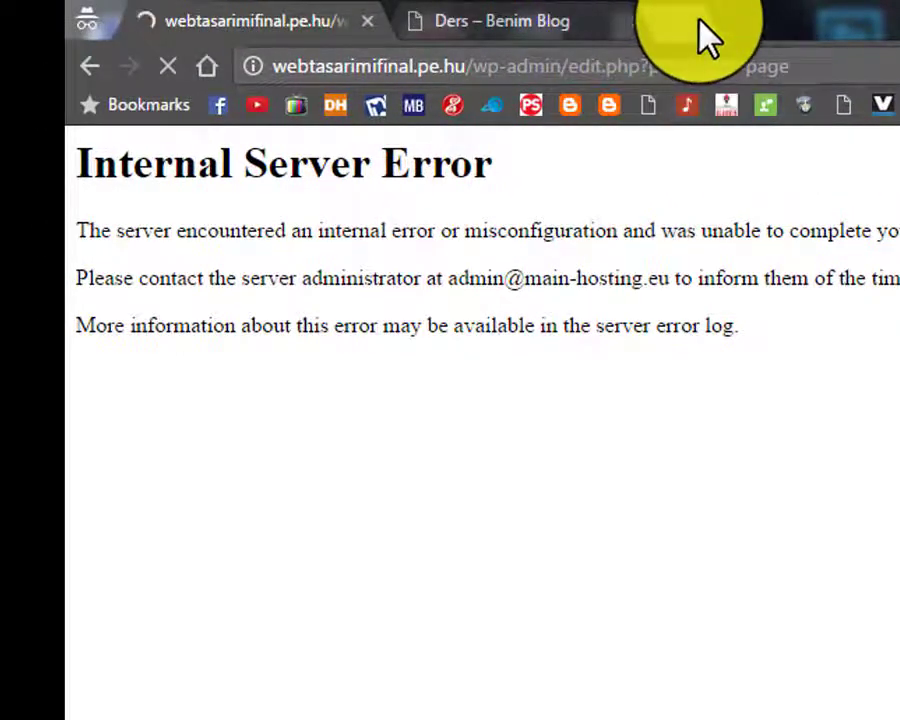
Test the connection by loading Google in a new tab, then close that tab
left_click(705, 36)
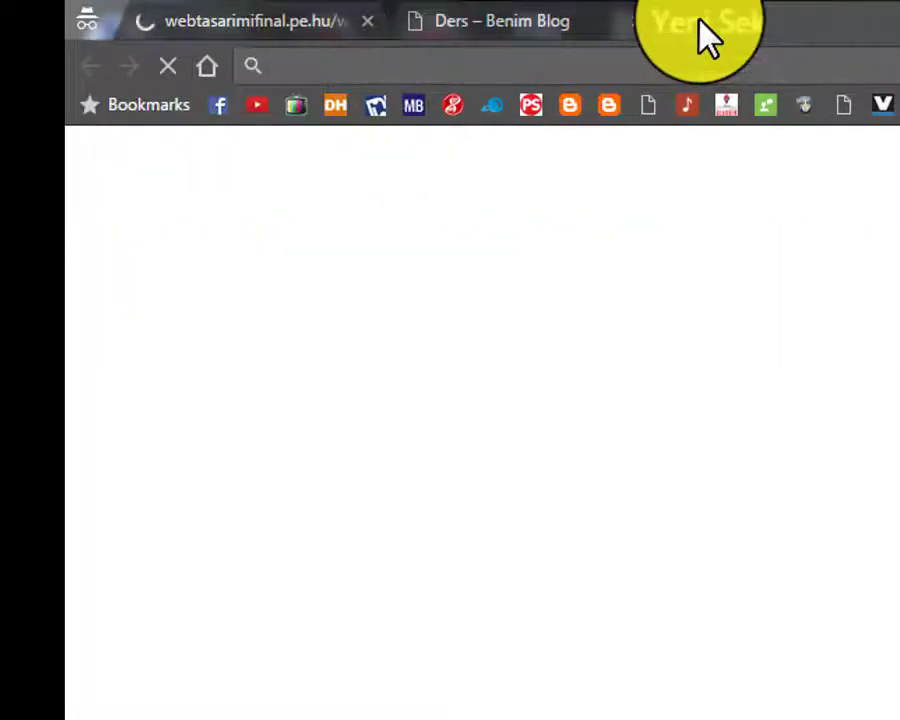
type("google.com")
key("Return")
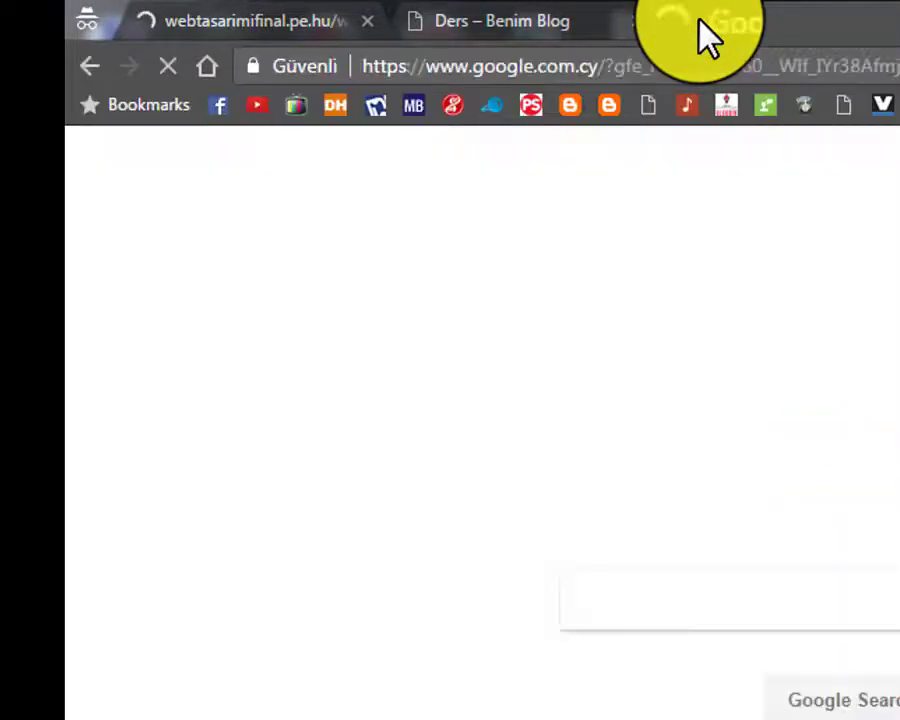
left_click(890, 20)
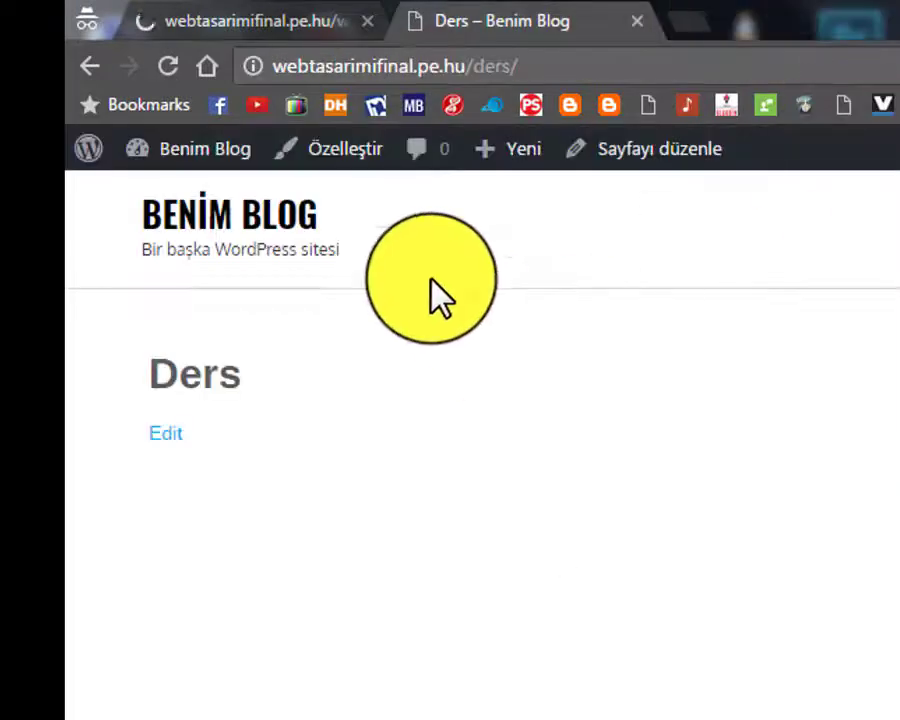
Reload the failing admin page list, then return to the live Ders page at /ders/
left_click(267, 18)
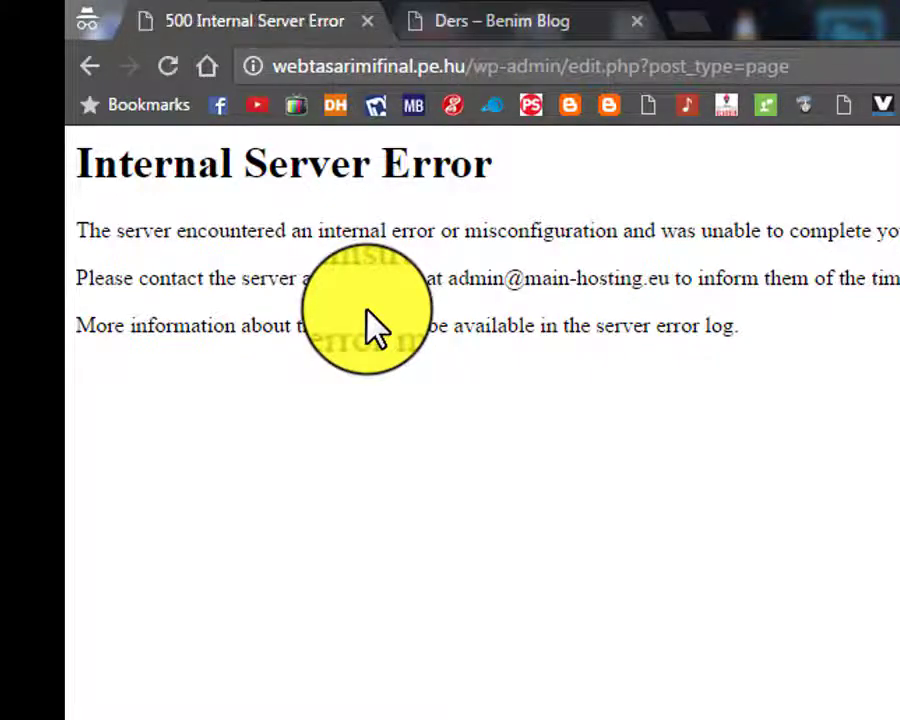
left_click(155, 64)
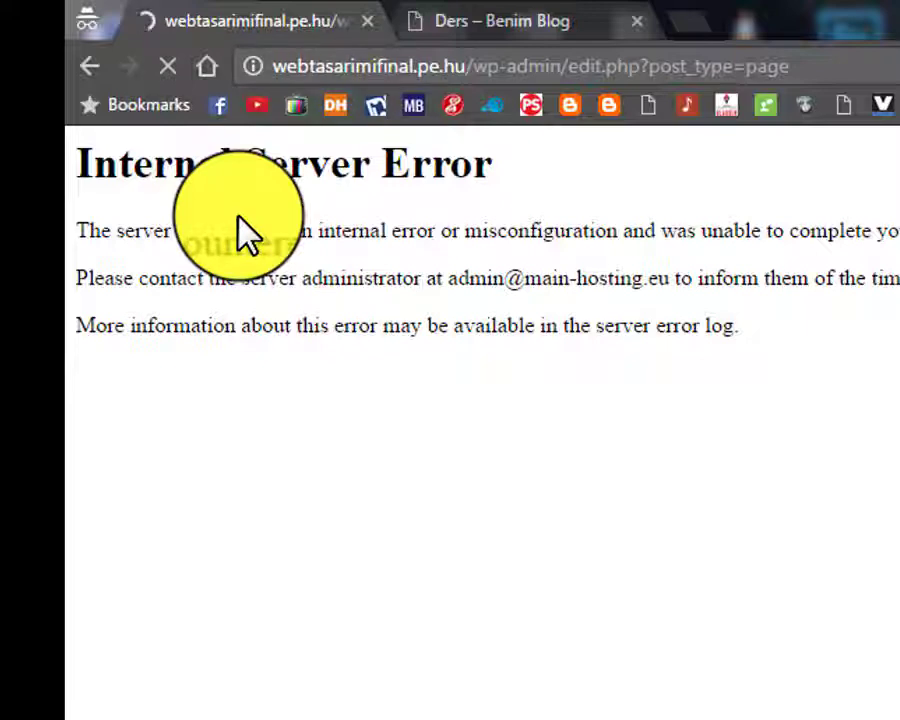
left_click(460, 12)
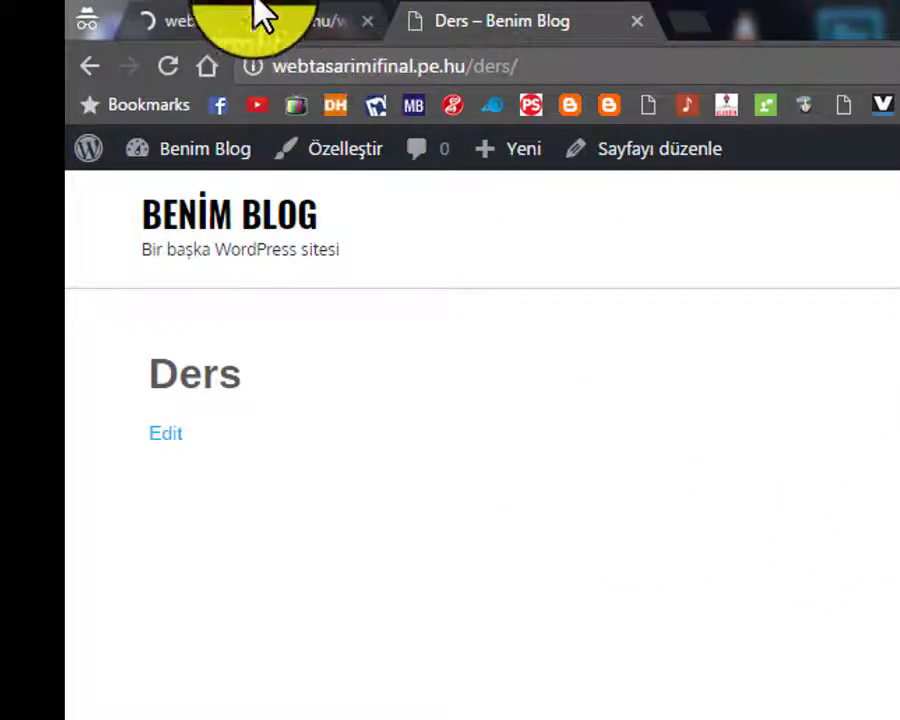
left_click(310, 6)
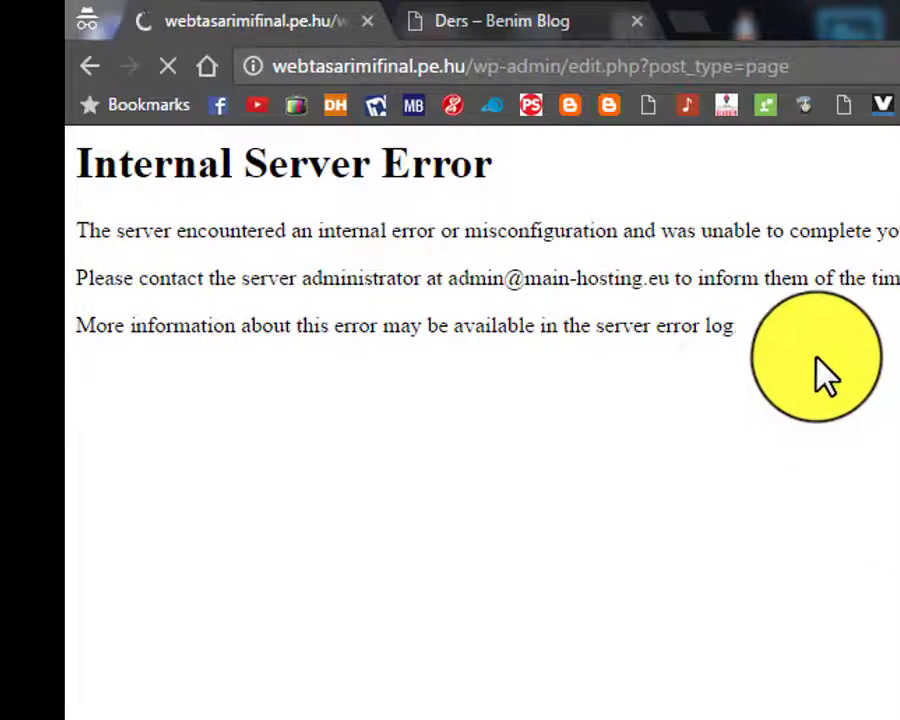
left_click(490, 16)
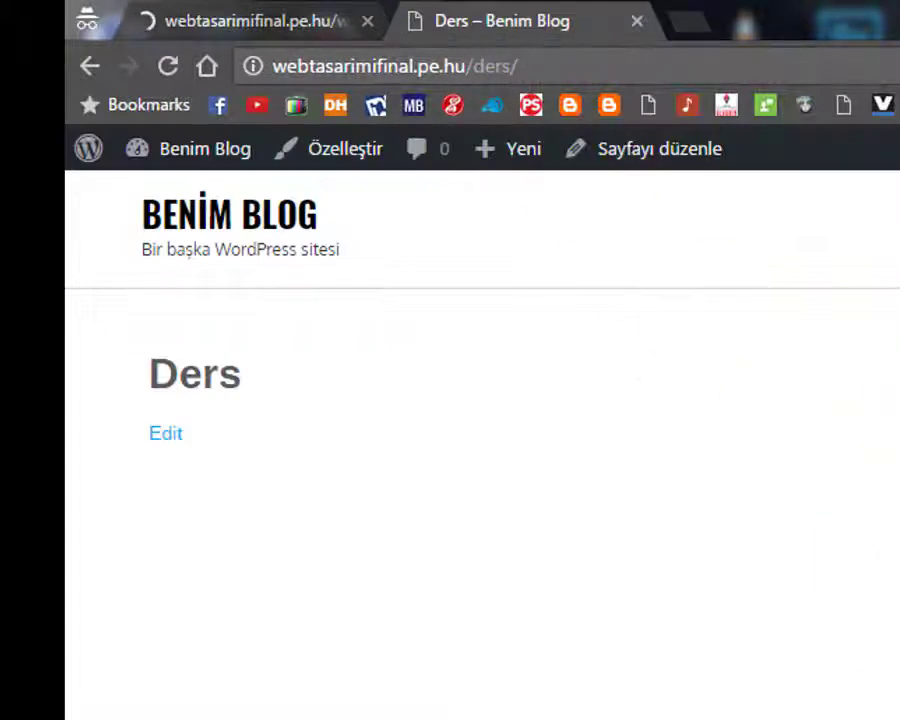